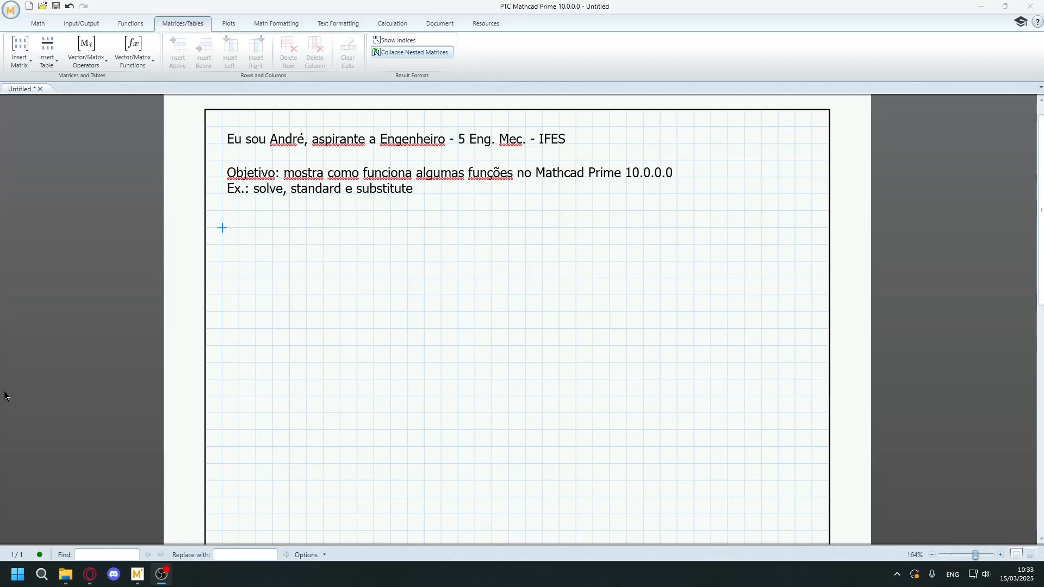
Insert a one-cell matrix below the introductory text and enter the equation 2·x−y=8 in it using the comparison equals.
click(225, 227)
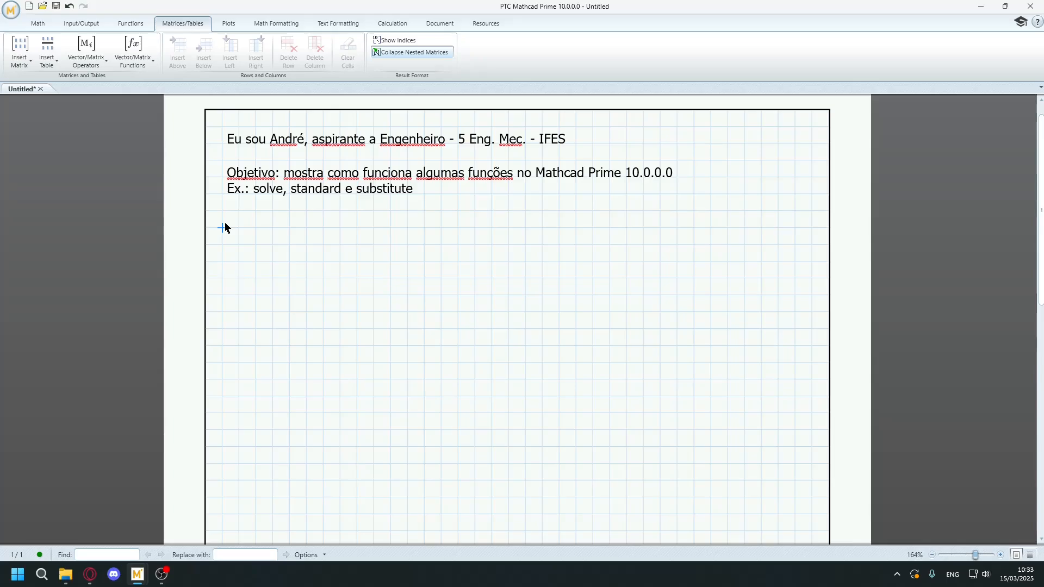
click(36, 23)
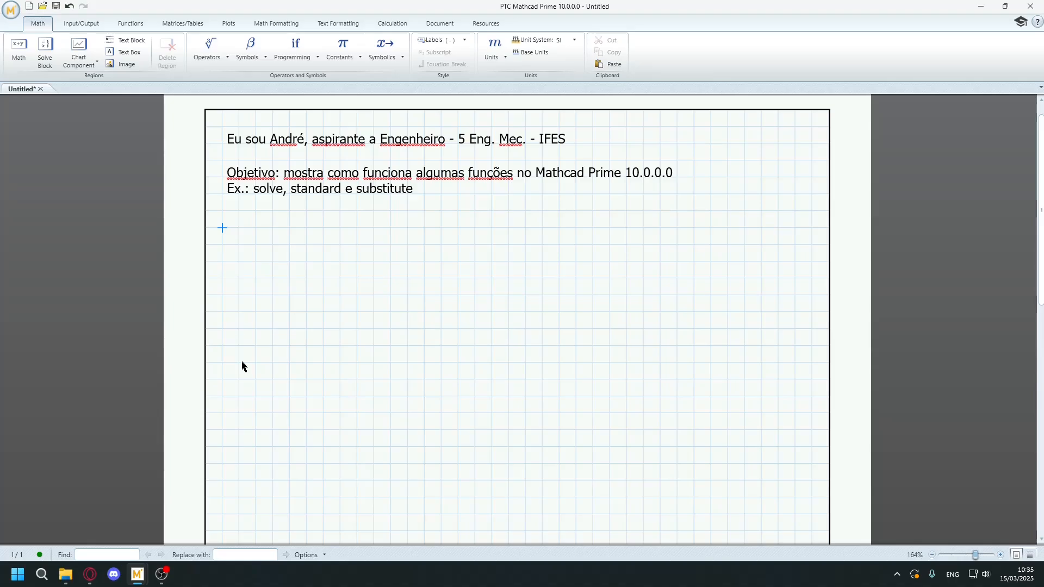
key(ctrl+m)
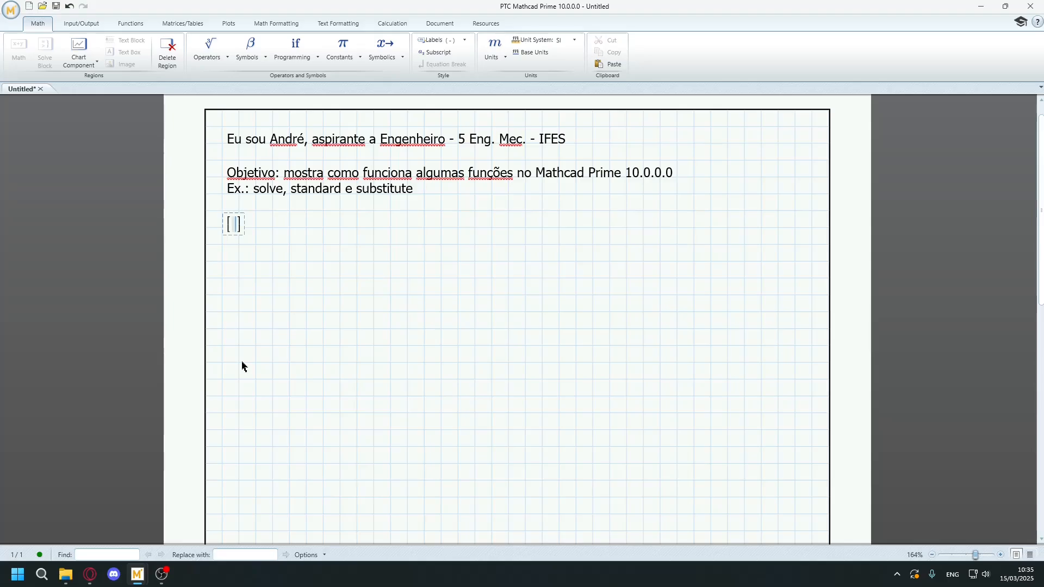
text(2)
text(x-y)
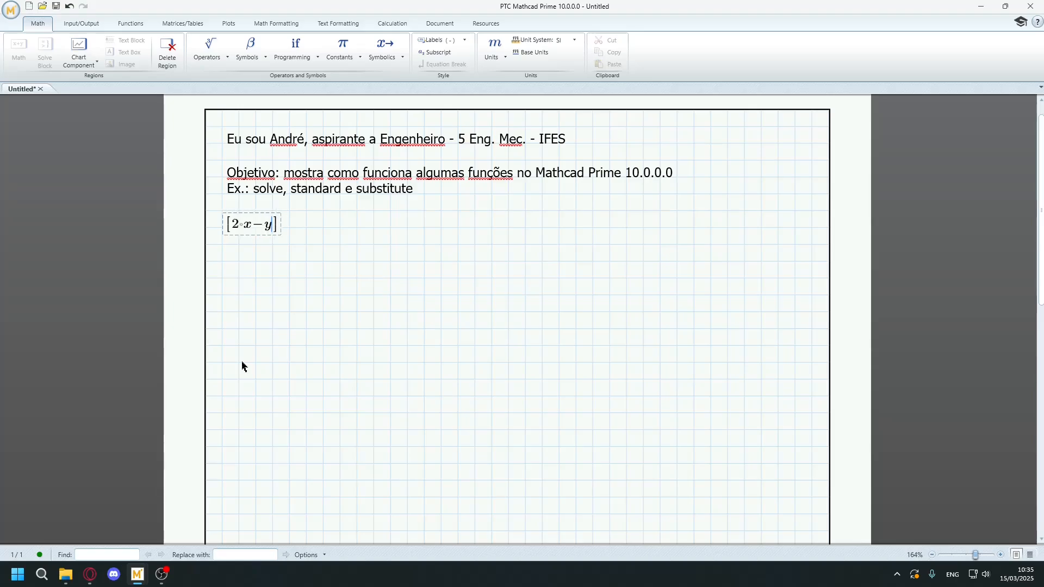
text(=)
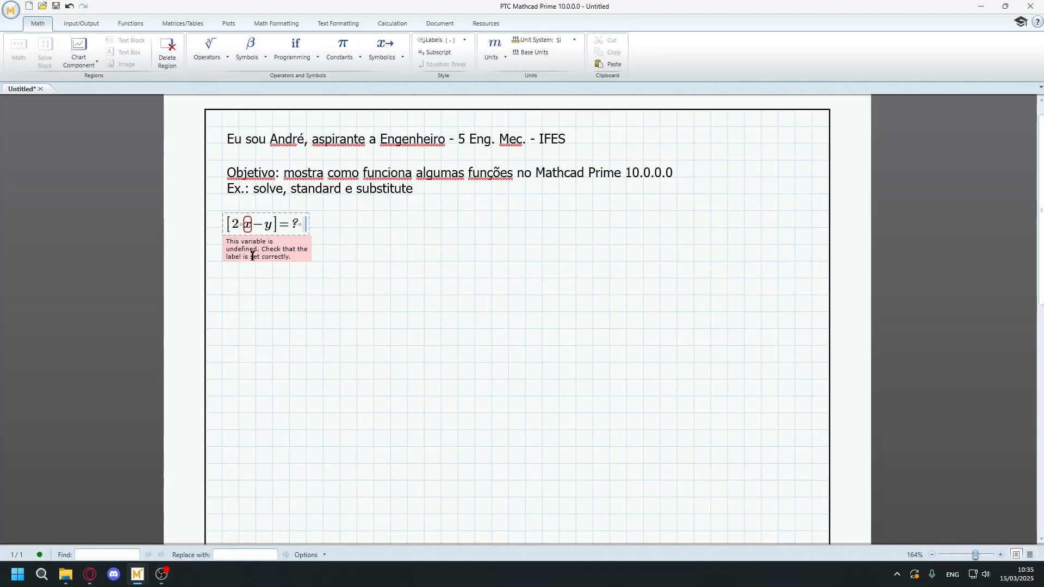
click(299, 229)
key(BackSpace)
key(BackSpace)
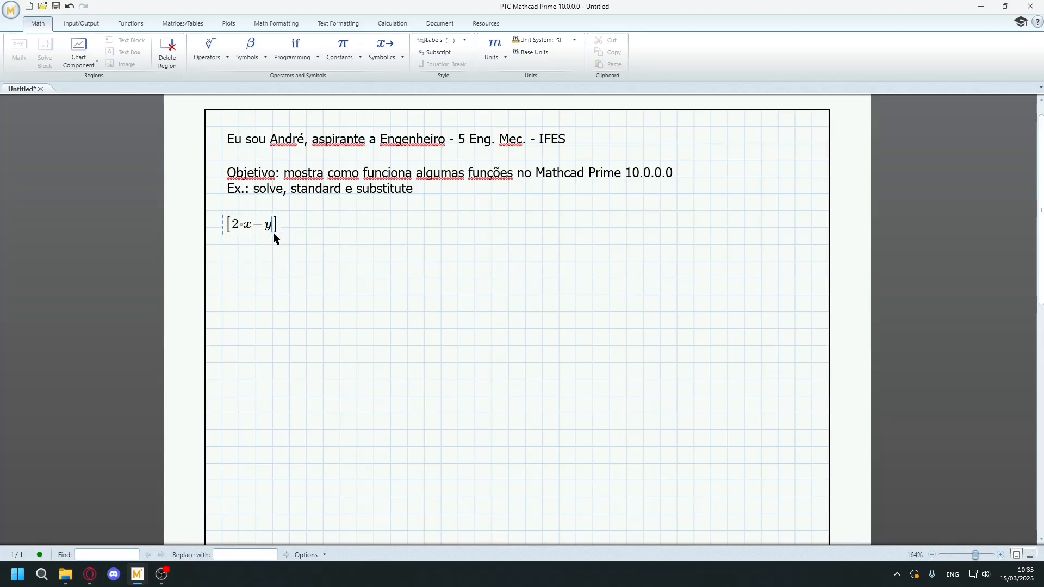
text(=)
text(8)
Add a second row to the matrix containing the equation 2·y−5·x=10.
key(ctrl+Return)
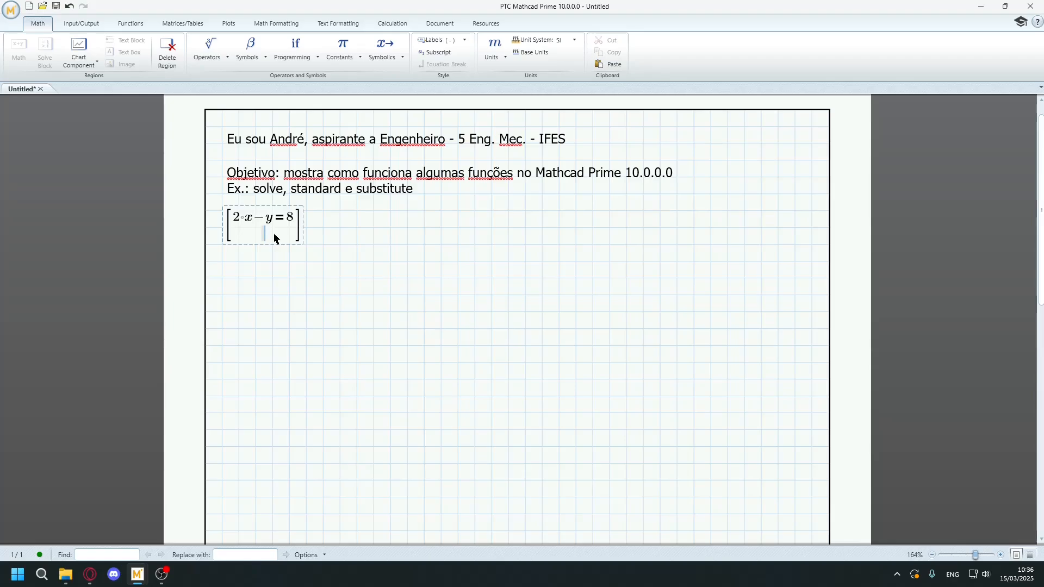
text(2*y-5*x)
key(ctrl+equal)
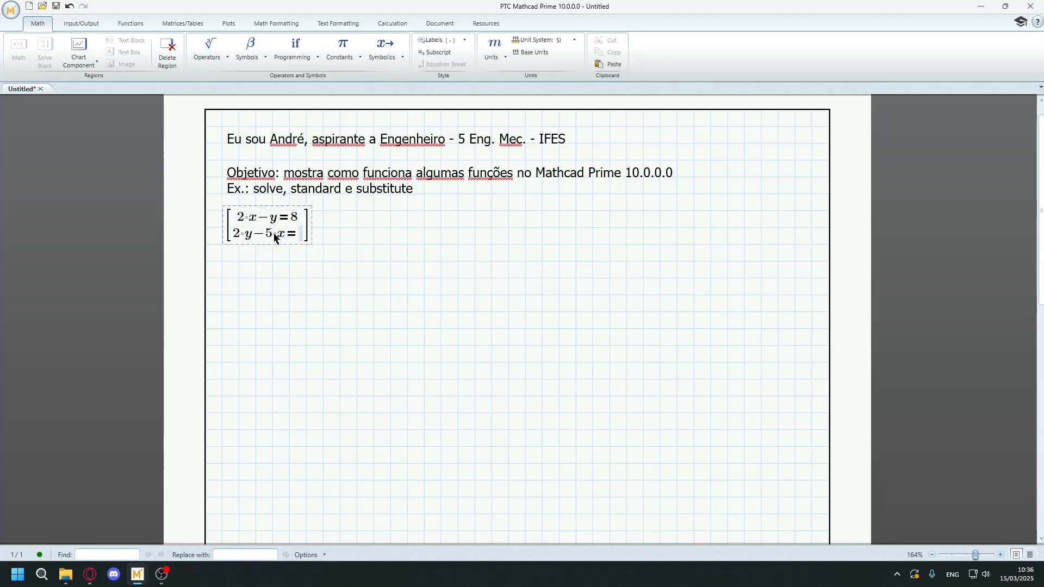
text(10)
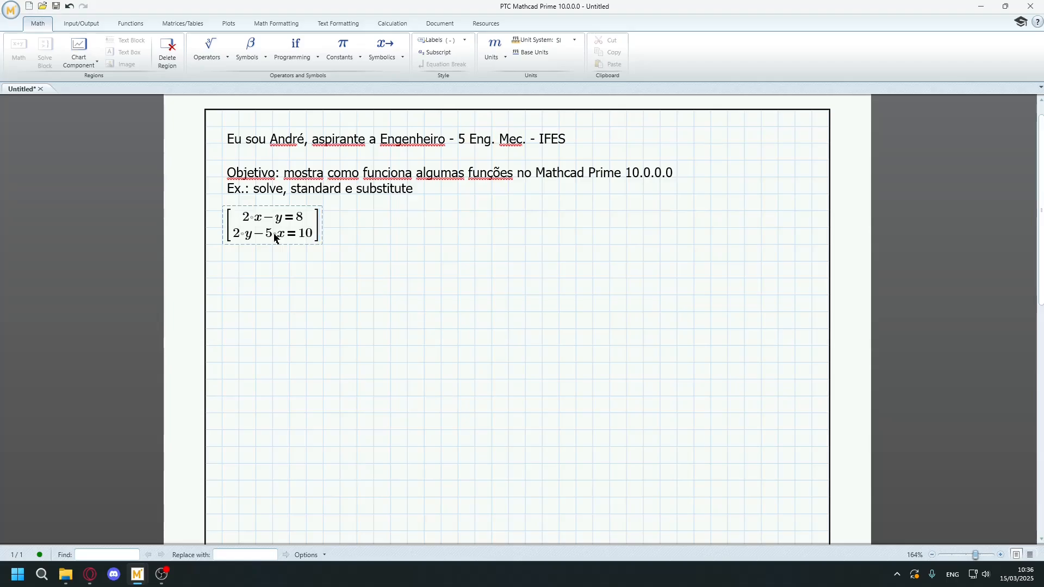
Evaluate the equation matrix symbolically with the solve keyword.
key(ctrl+period)
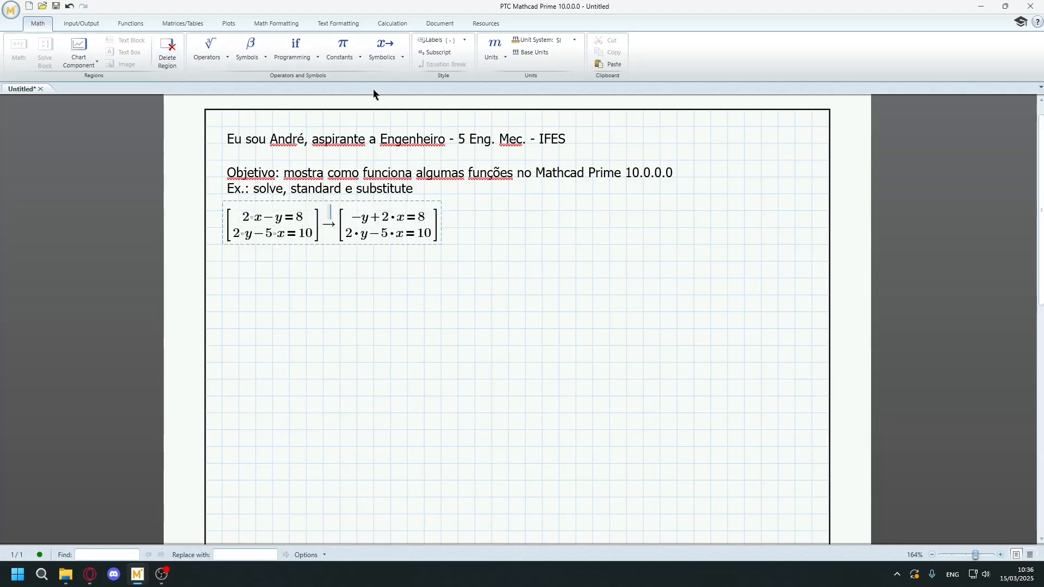
click(394, 56)
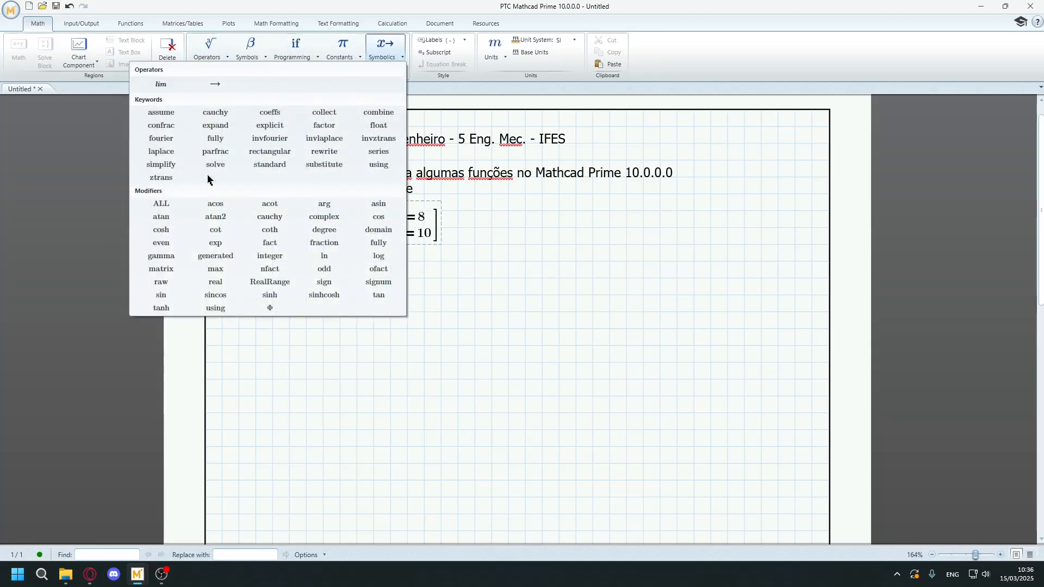
click(396, 53)
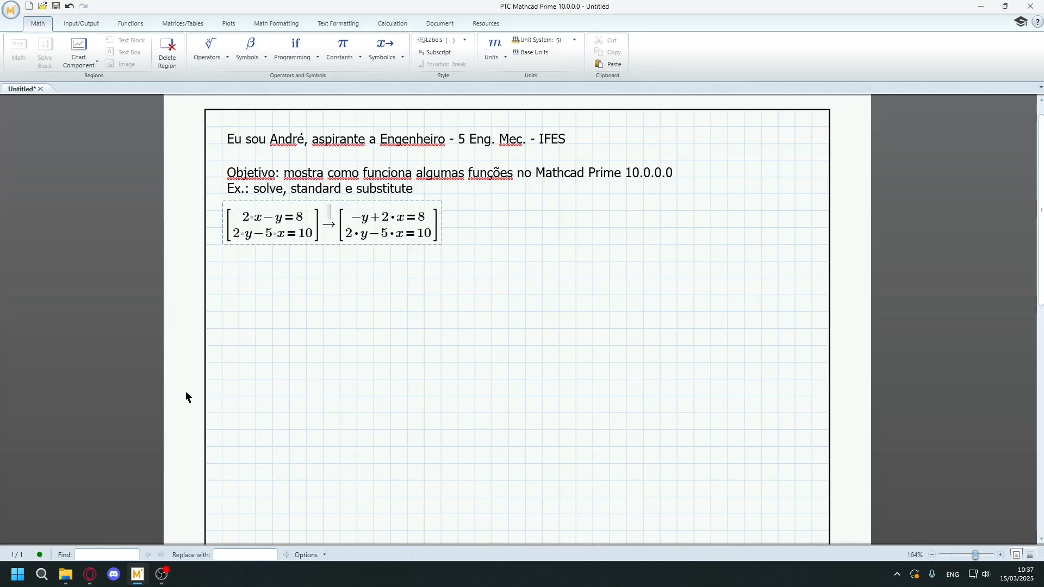
text(solve)
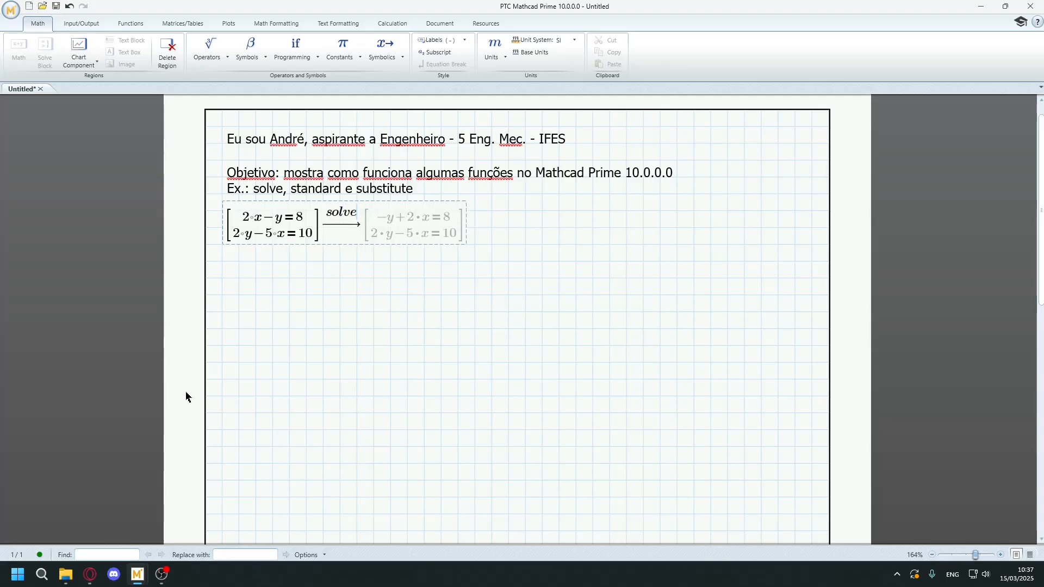
key(Return)
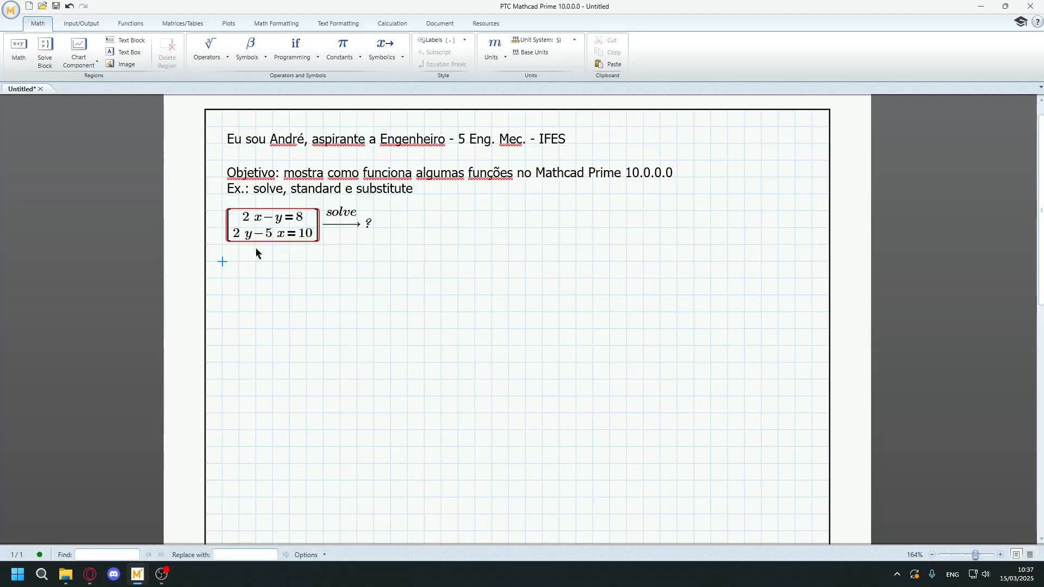
Add x and y as the solve variables after the solve keyword in the symbolic evaluation.
click(283, 233)
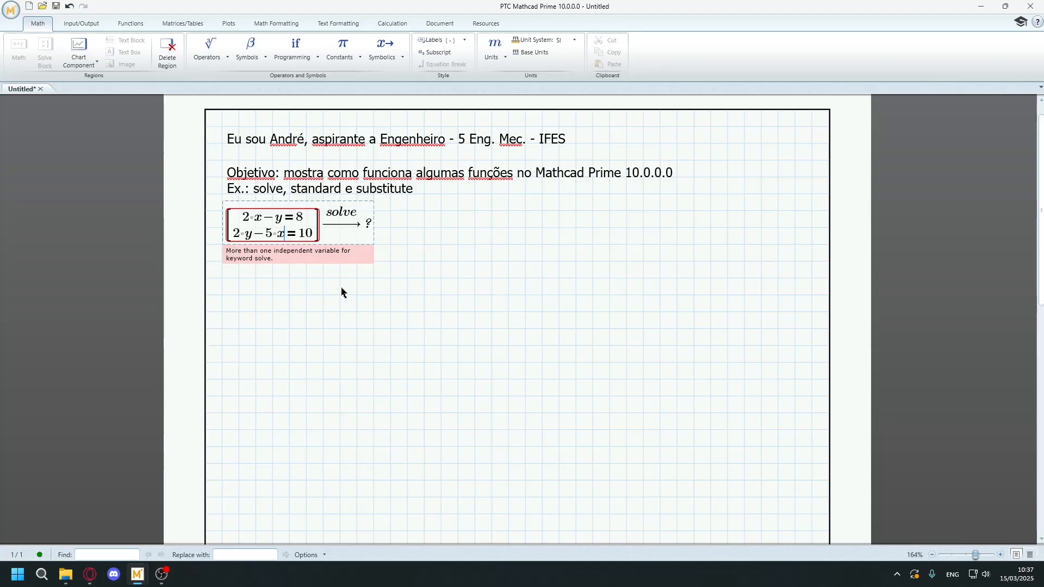
click(352, 213)
click(356, 218)
text(,)
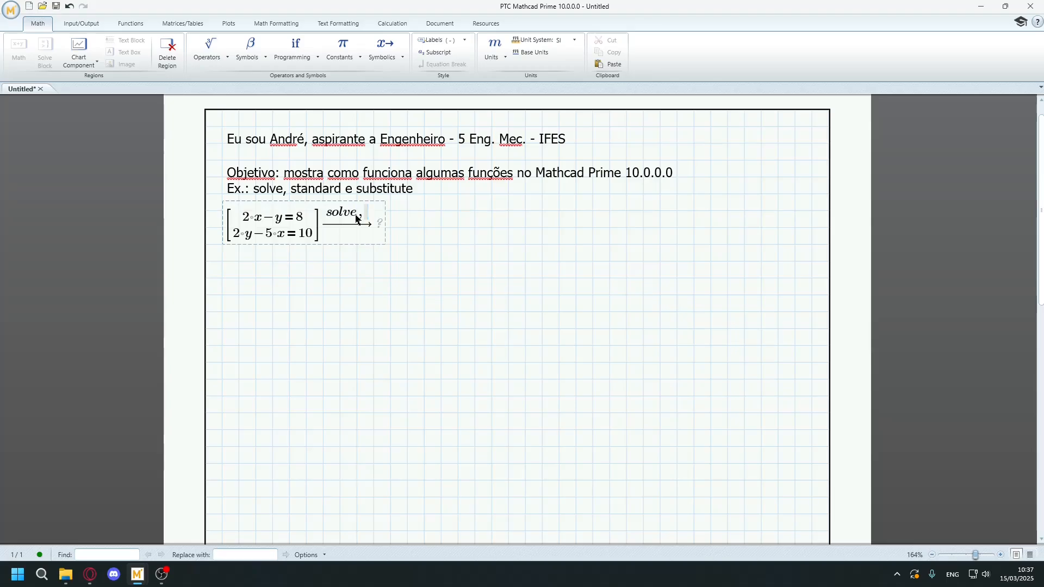
text(x,y)
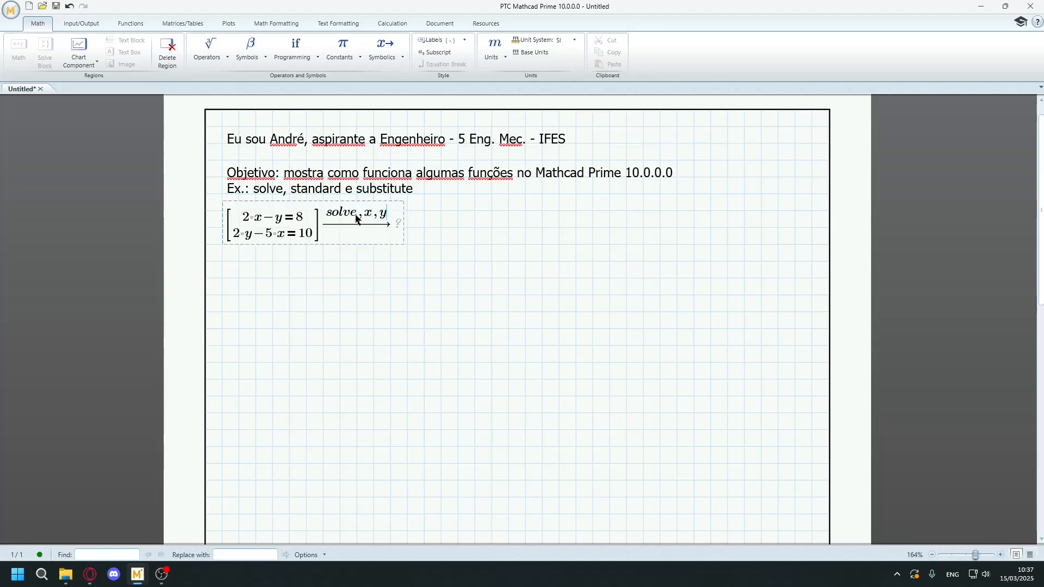
key(Return)
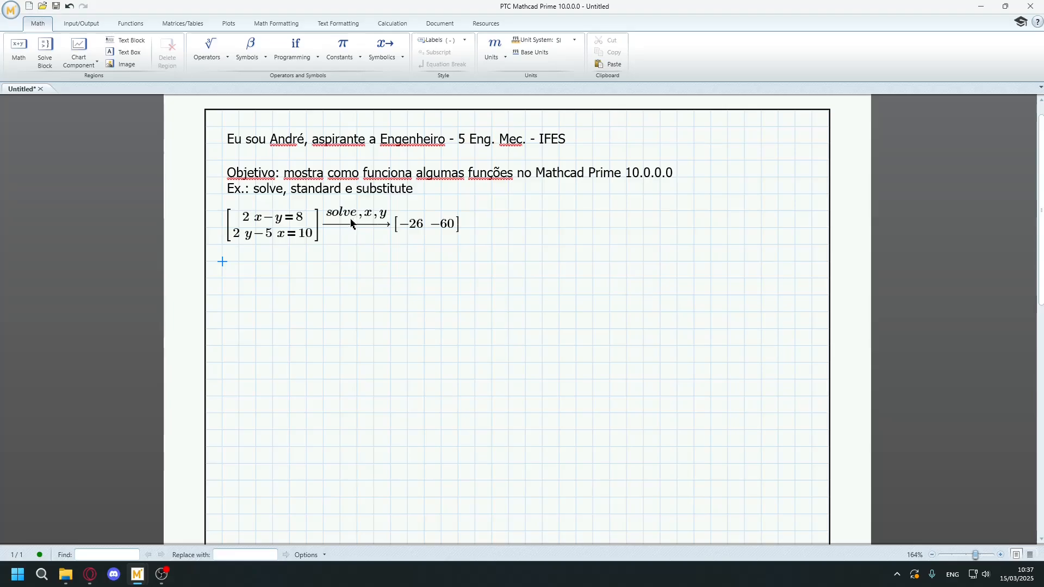
Add numeric evaluations of x and y on separate lines below the equation system.
click(227, 241)
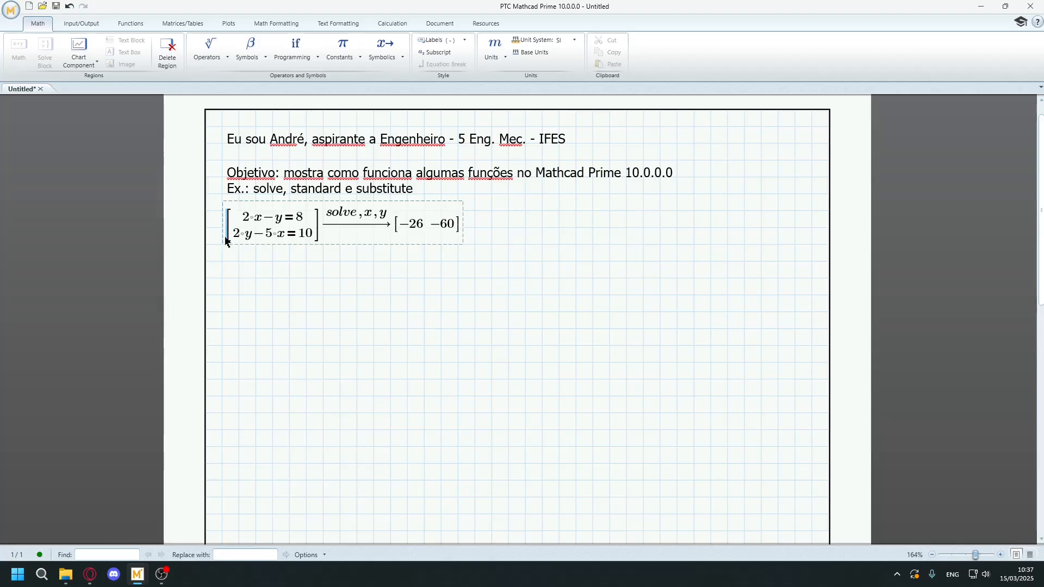
click(223, 263)
text(x=)
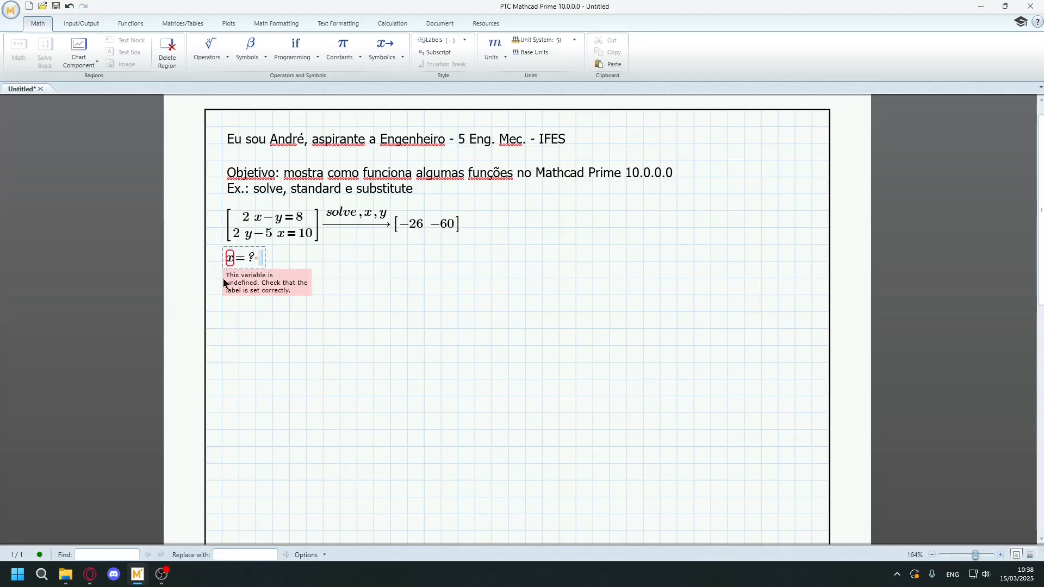
click(230, 279)
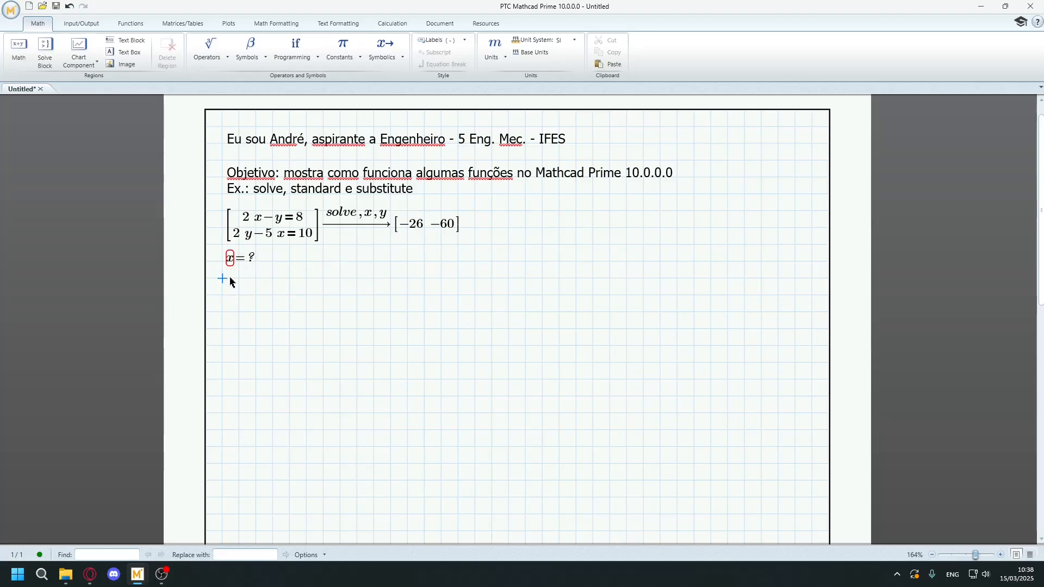
text(y=)
click(243, 354)
Put a definition operator in front of the solved system and insert a 1x2 matrix as the defined name.
click(228, 241)
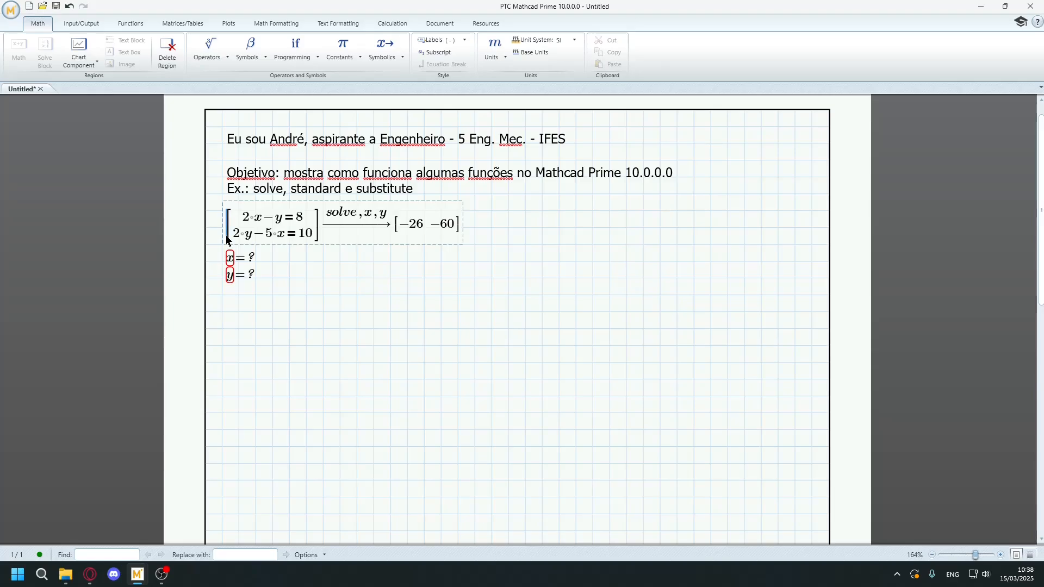
text(:=)
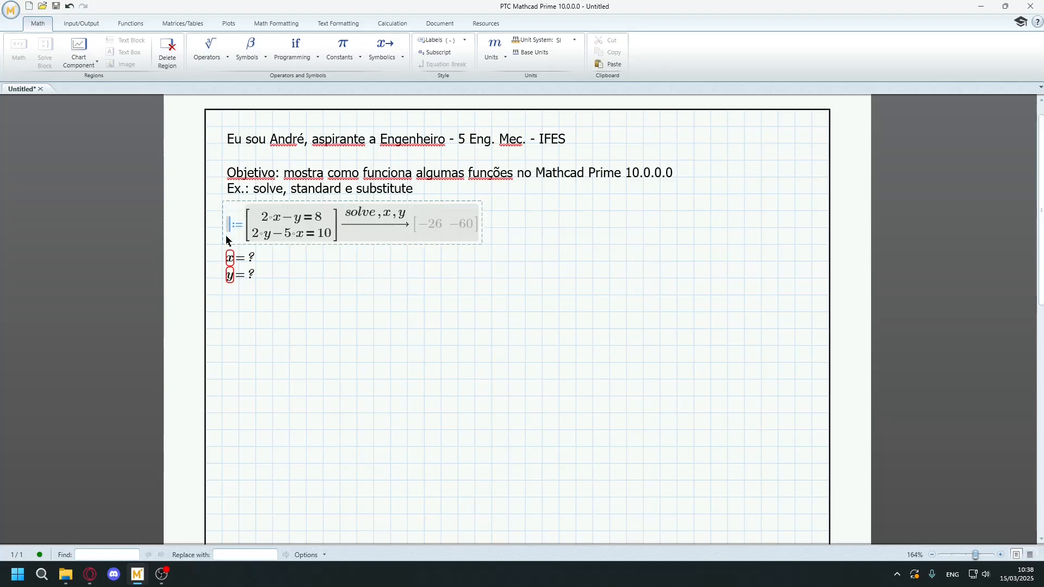
scroll(244, 261, up, 1)
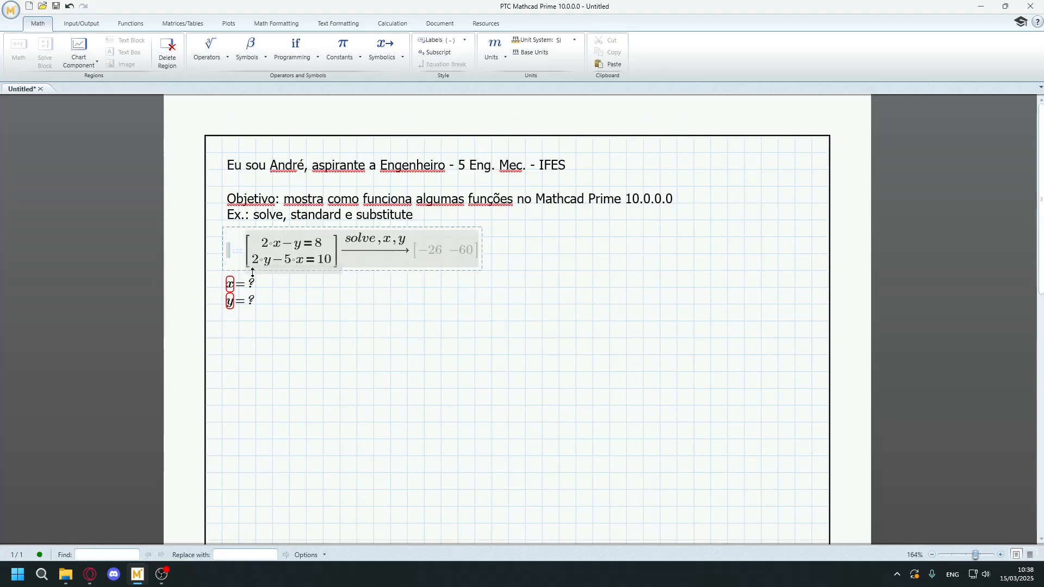
scroll(253, 274, down, 1)
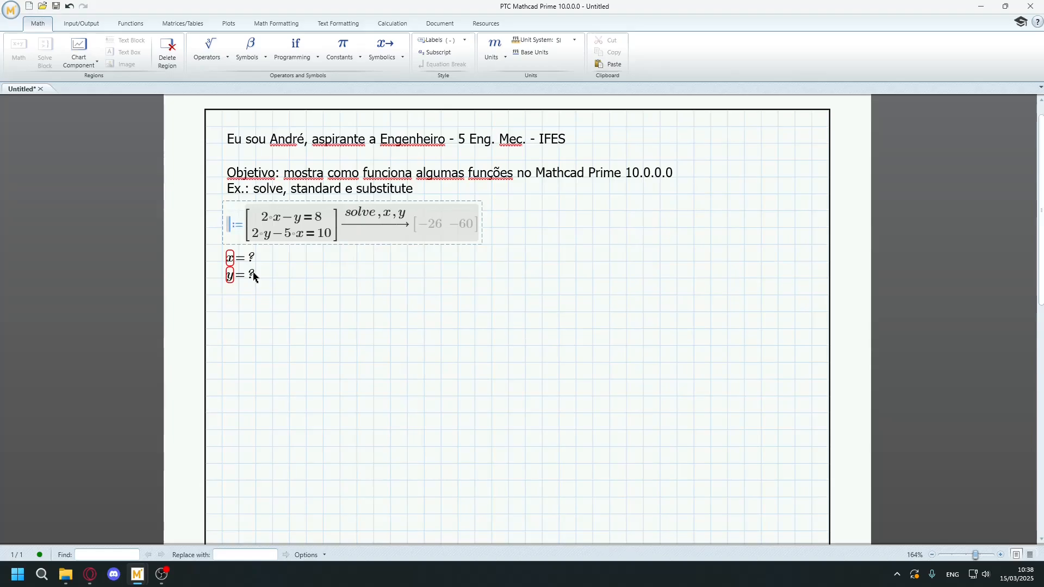
click(82, 24)
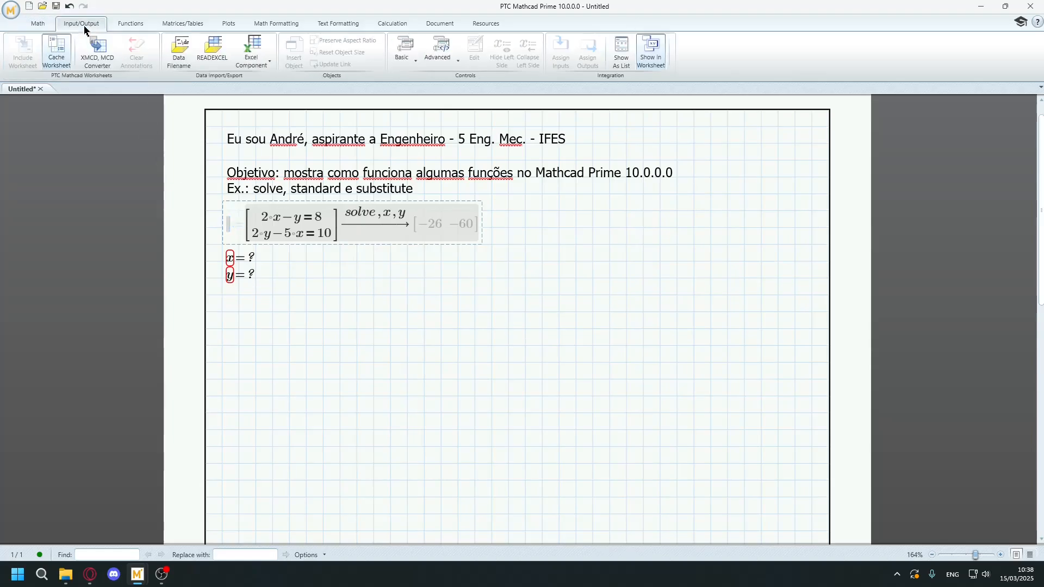
click(131, 25)
click(175, 25)
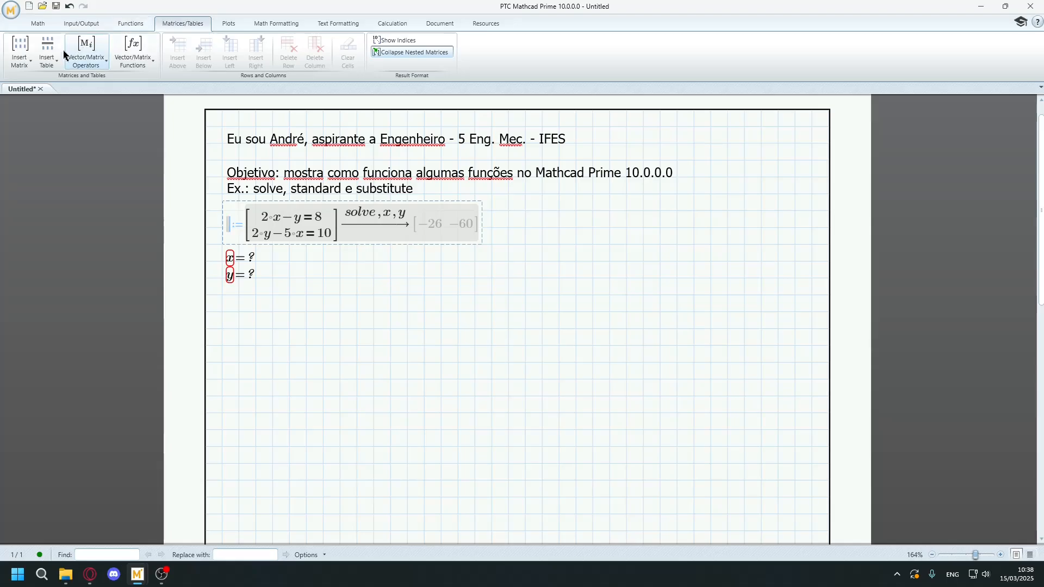
click(33, 62)
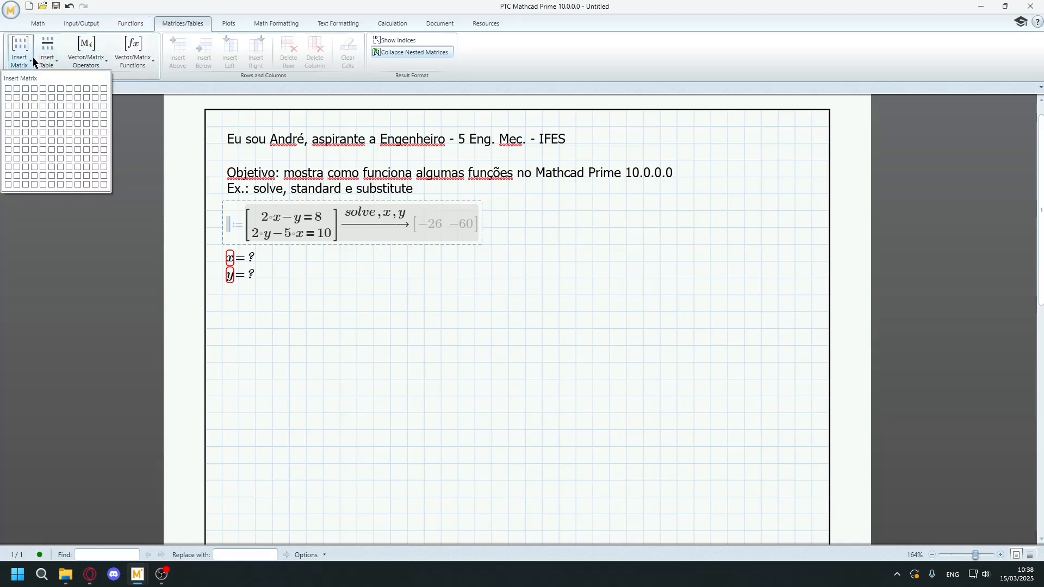
click(18, 90)
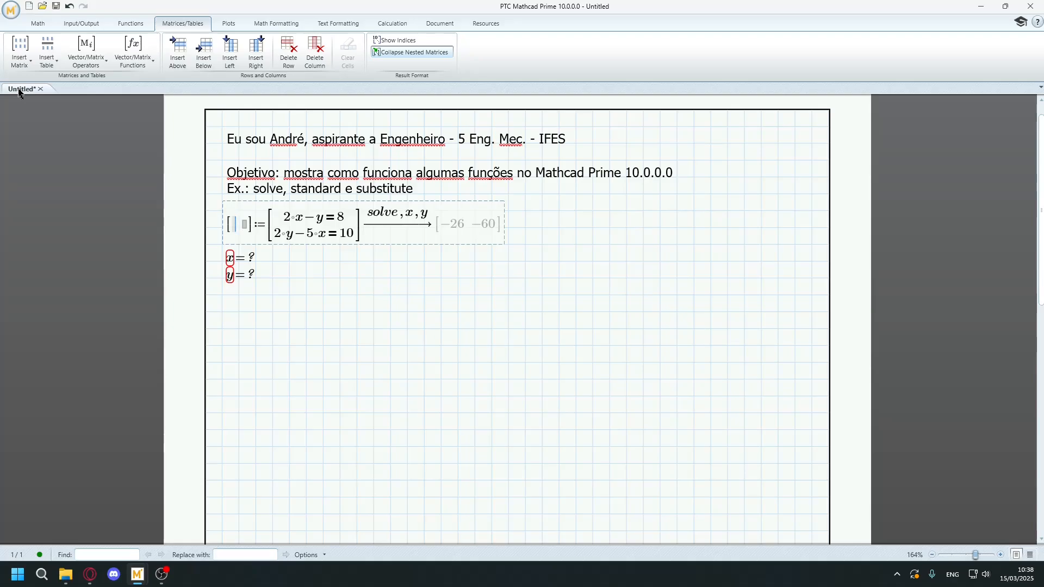
Fill the 1x2 matrix with x and y so the solve results are assigned to these variables.
text(x)
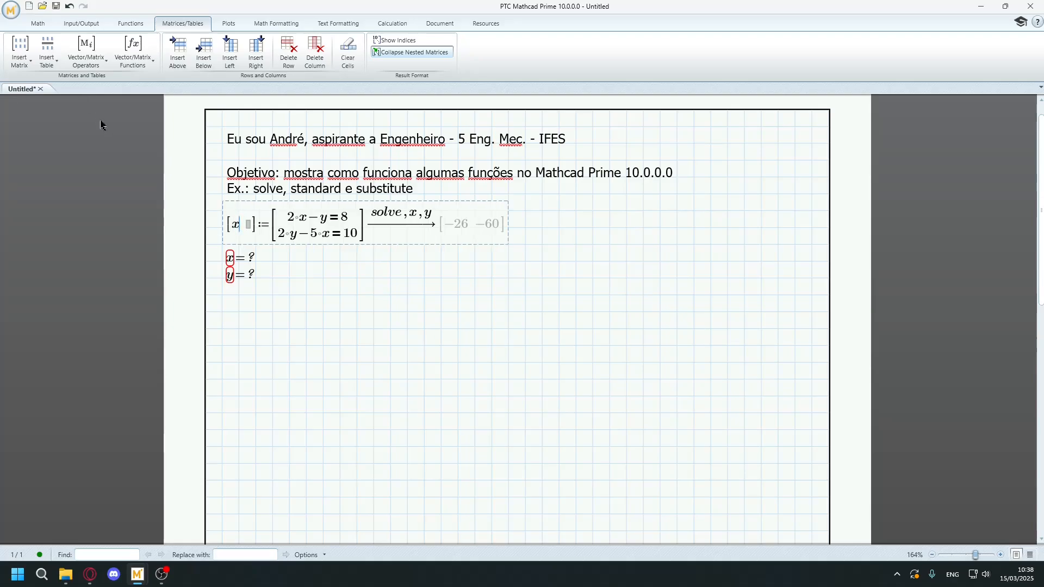
click(247, 229)
text(y)
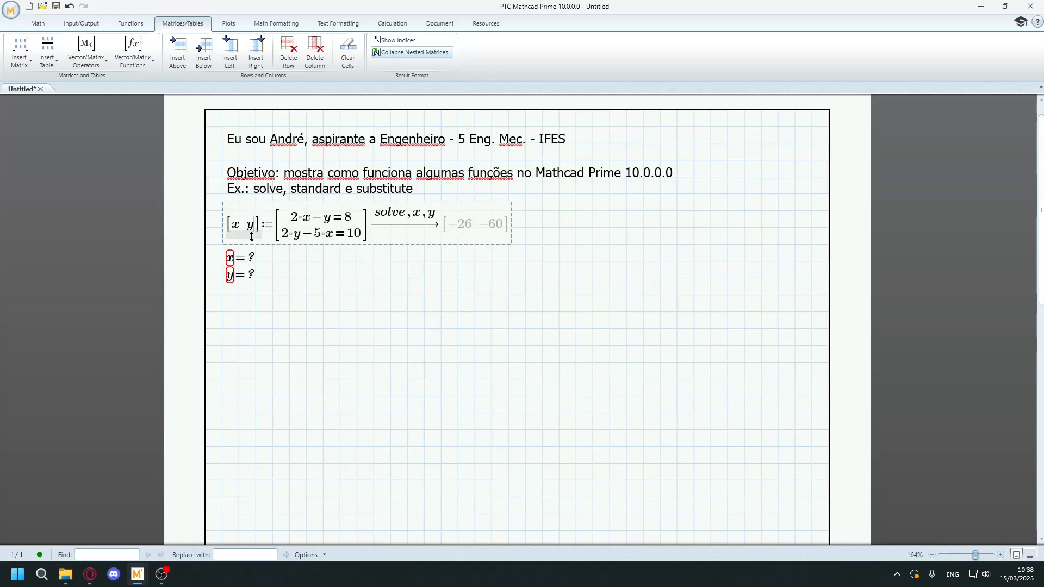
key(Return)
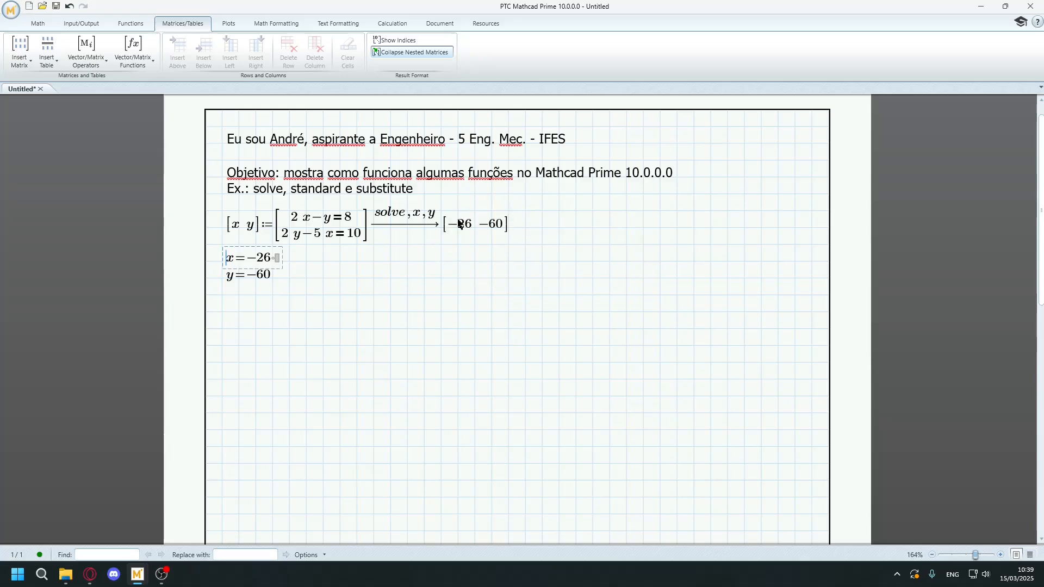
Delete the solved equation system together with the x and y evaluations below it.
click(231, 315)
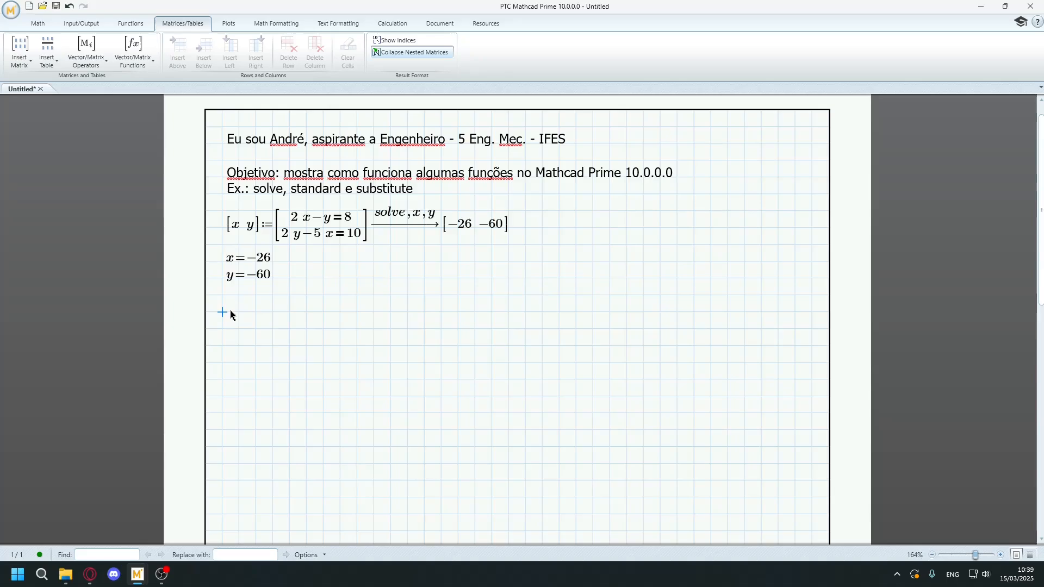
click(229, 298)
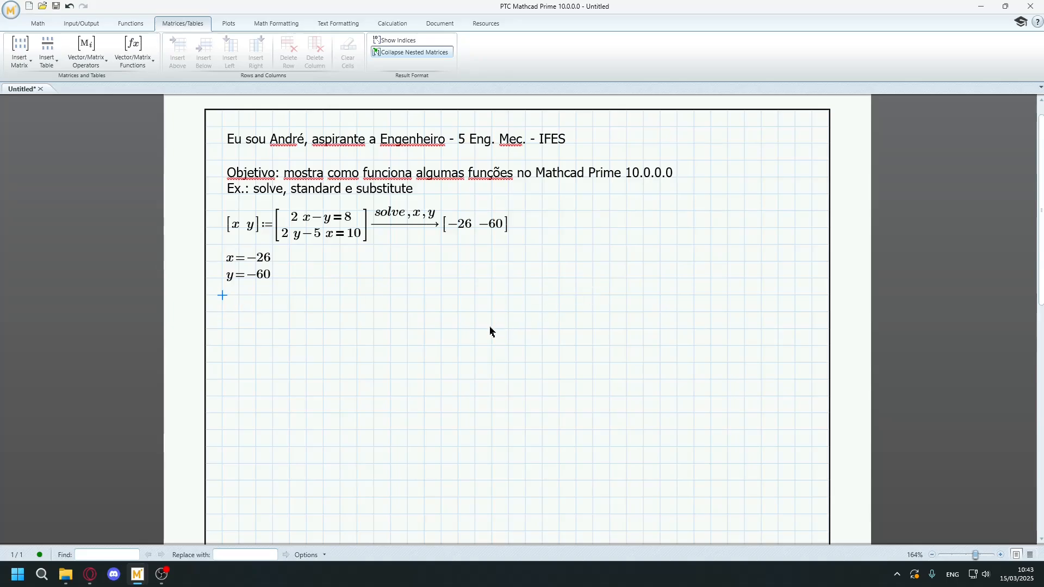
drag(490, 328, 227, 215)
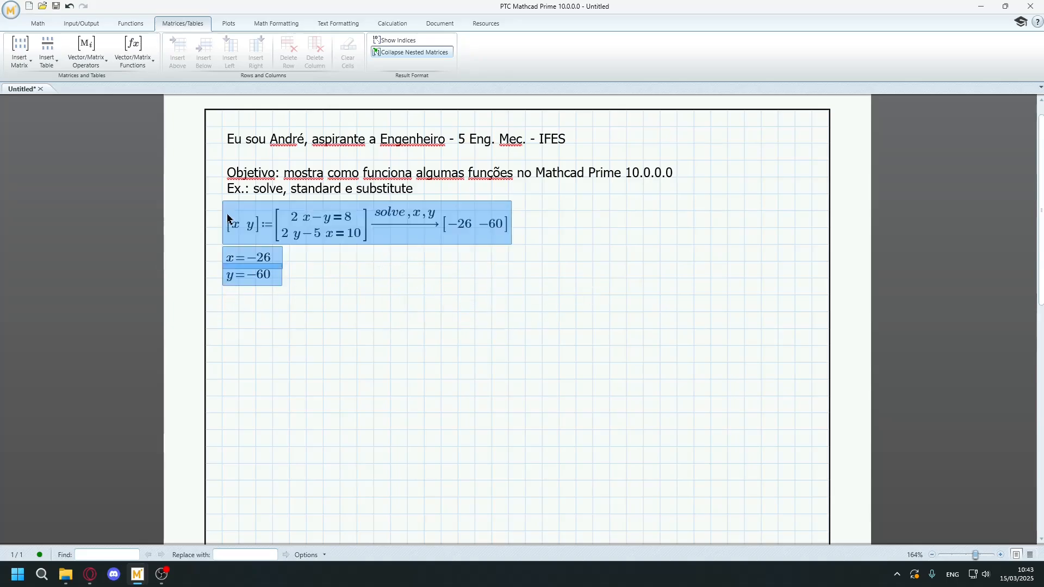
key(Delete)
Insert a one-element matrix just below the introductory text and fill it with the expression 4·x² − 2·x.
click(228, 216)
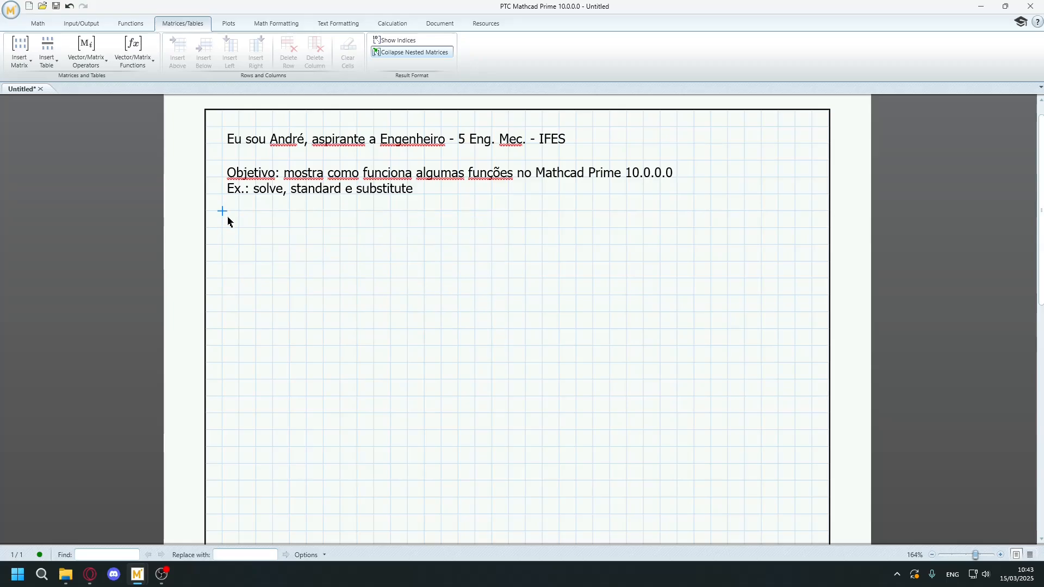
key(ctrl+m)
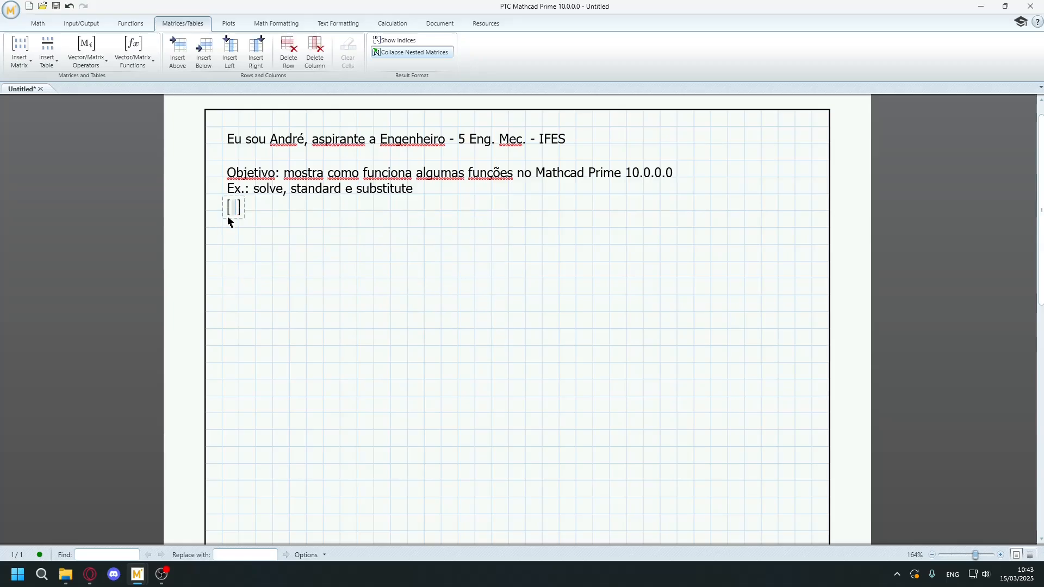
drag(221, 201, 223, 219)
text(4*x)
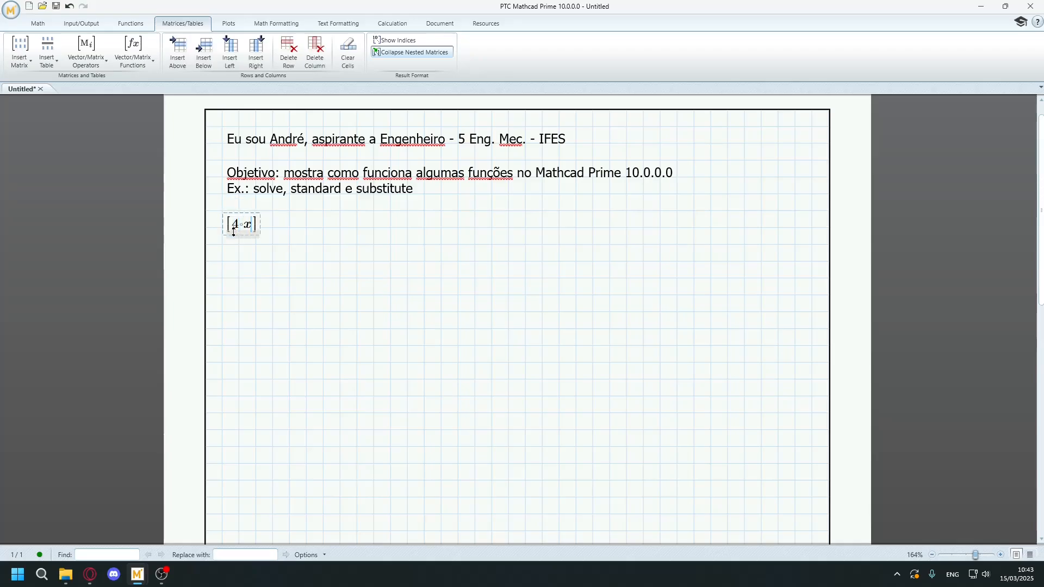
text(^2)
key(Right)
text(-2*x)
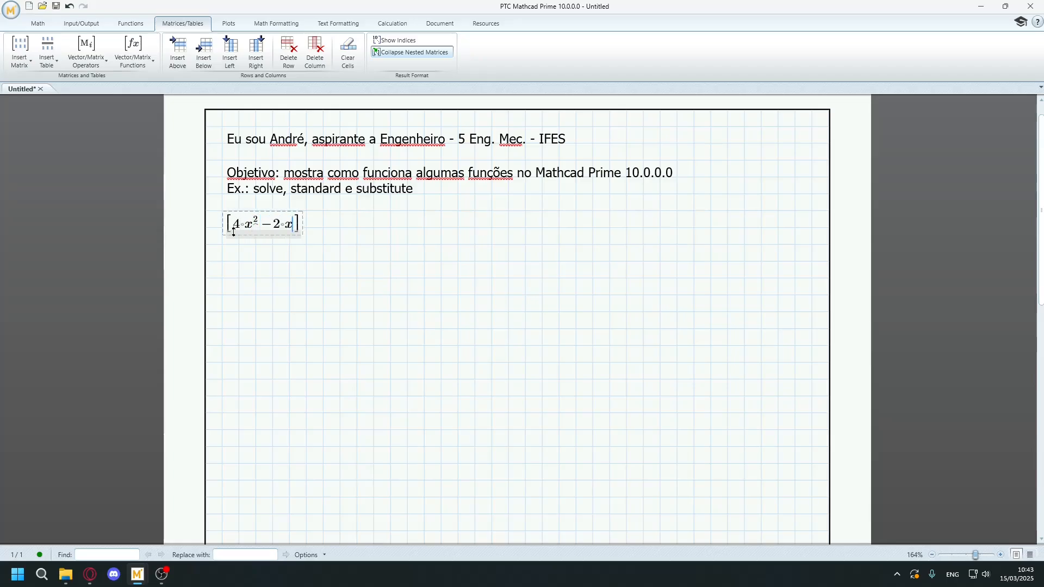
key(Right)
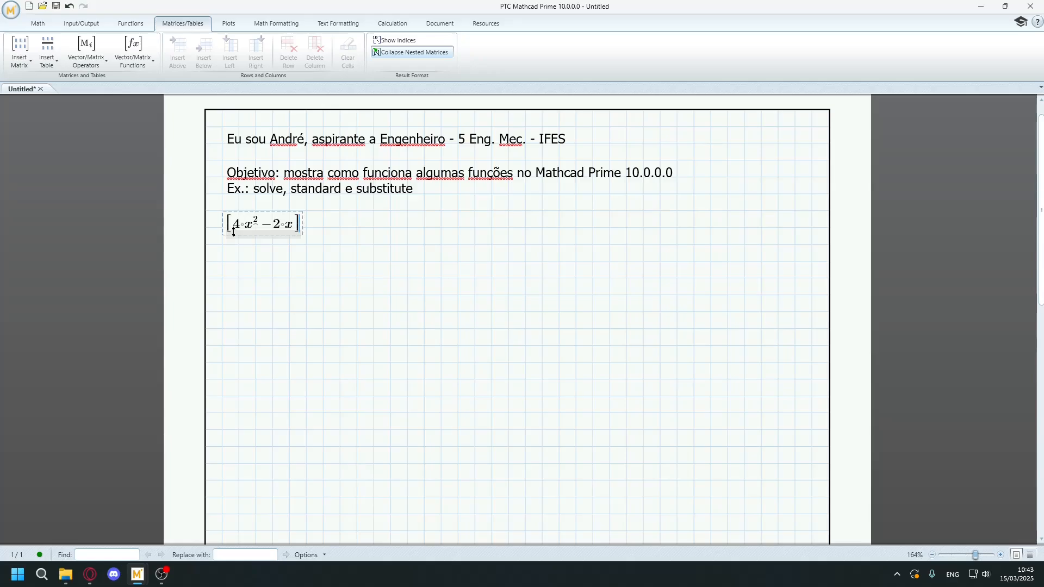
Evaluate the matrix symbolically with the solve keyword and move the region slightly down, away from the text.
key(ctrl+period)
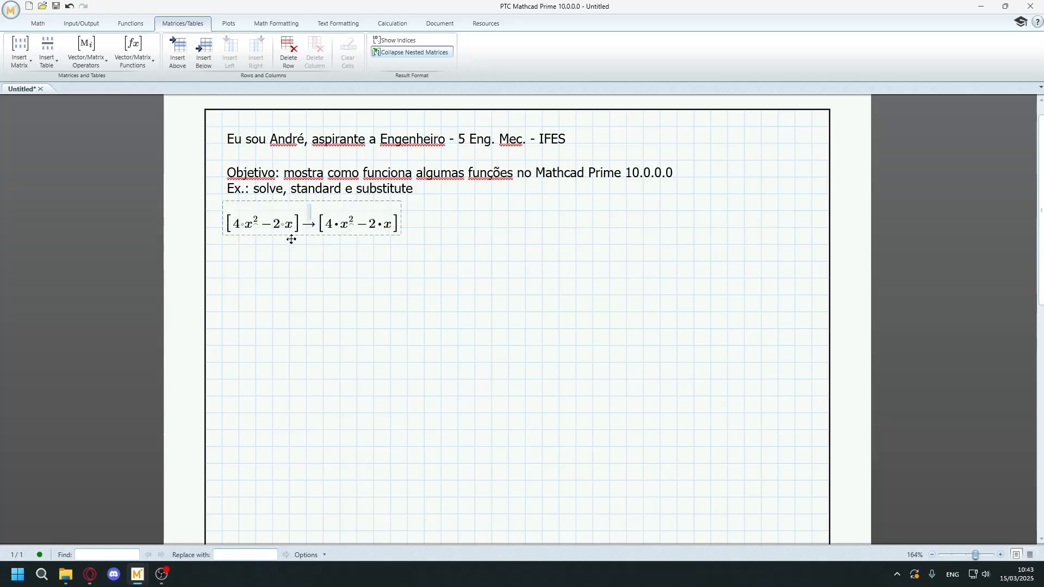
key(ctrl+shift+period)
text(solve)
key(Return)
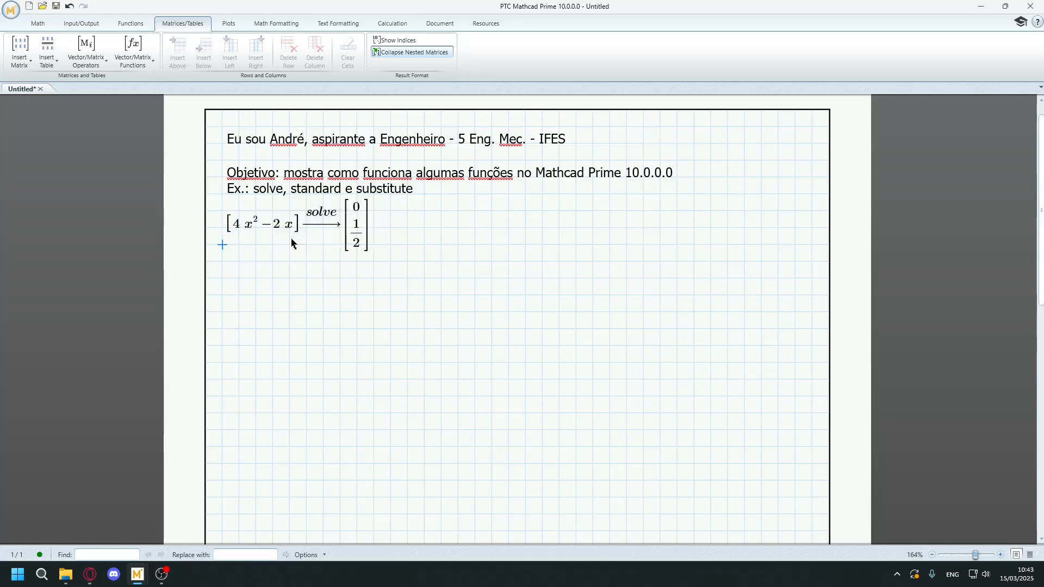
drag(221, 215, 219, 233)
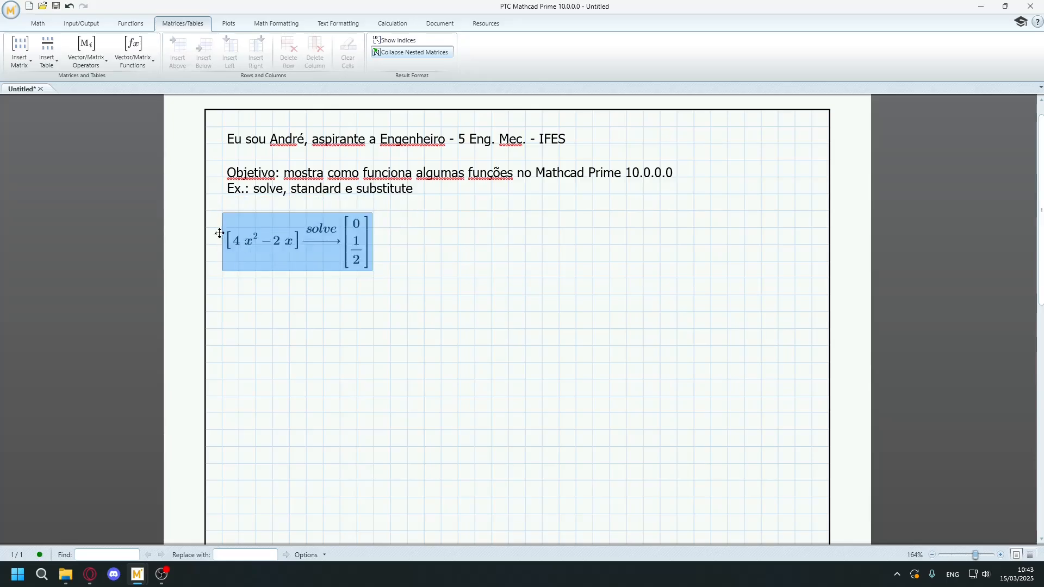
Turn the expression in the solved matrix into the equation 4·x² − 2·x = 4 with a comparison equals.
click(366, 249)
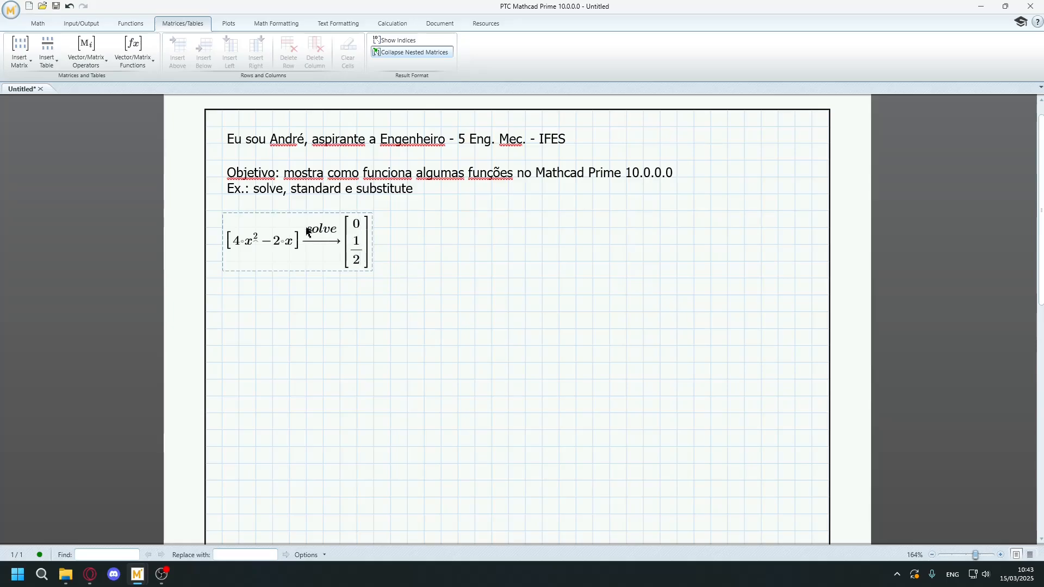
click(294, 243)
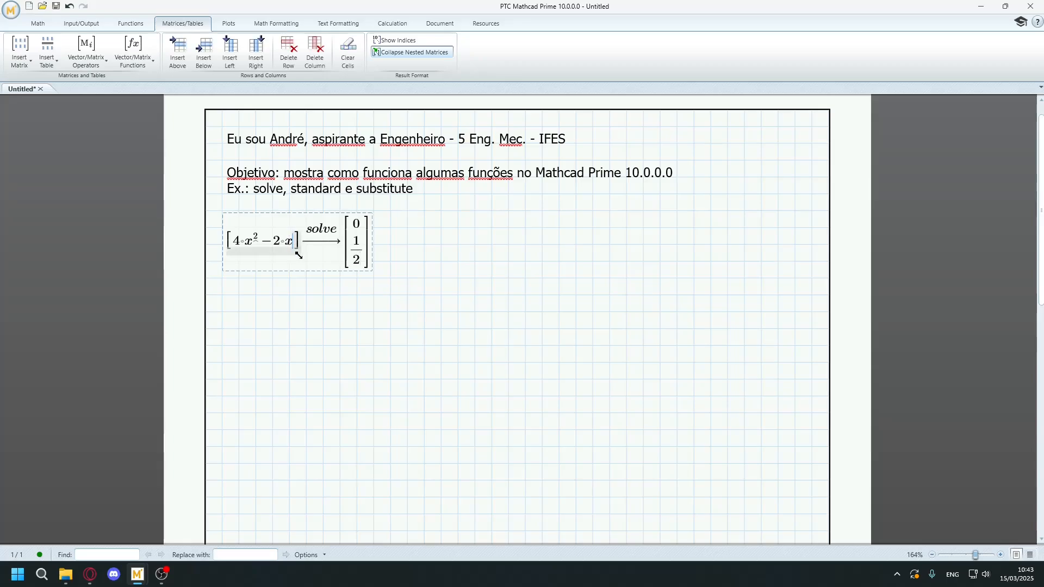
key(ctrl+equal)
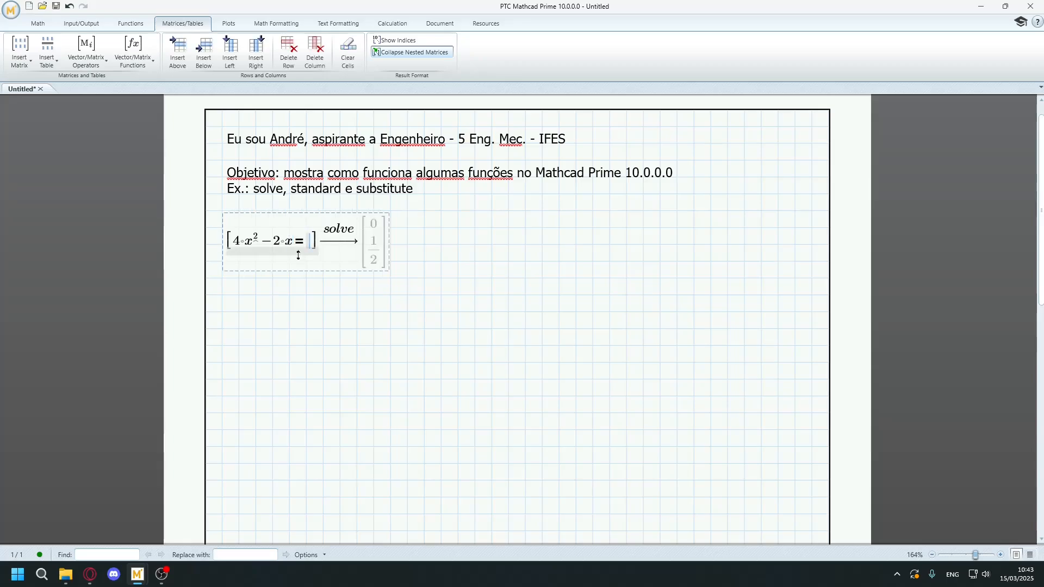
text(4)
click(308, 297)
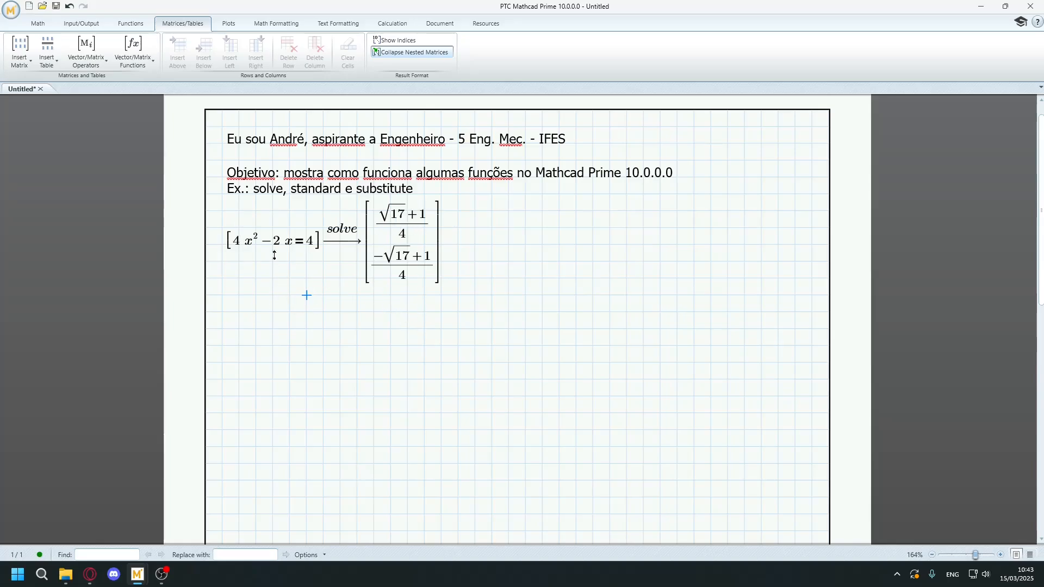
Remove the equality from the solved matrix, leaving only the expression 4·x² − 2·x.
click(319, 265)
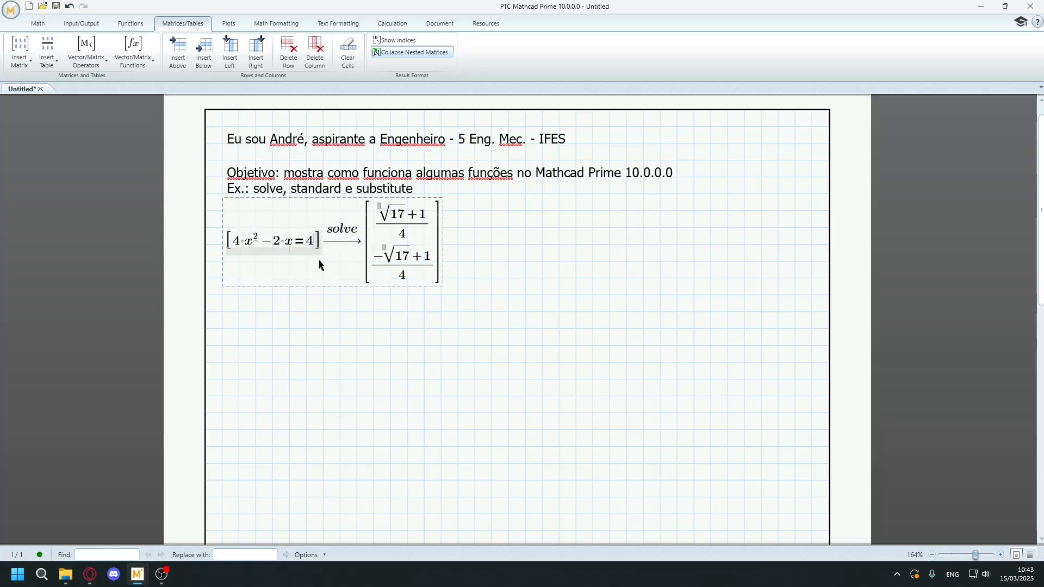
key(BackSpace)
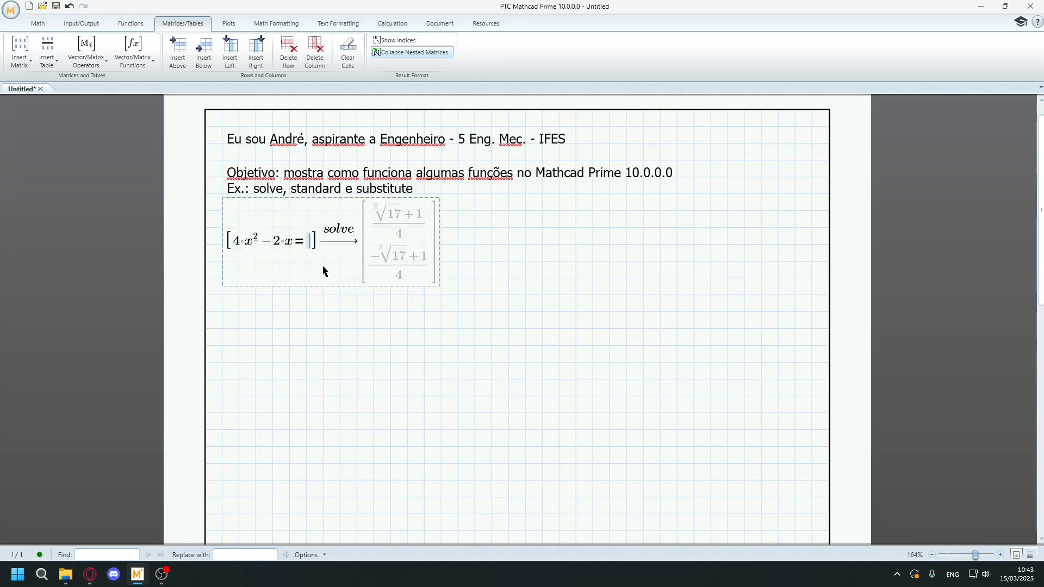
key(BackSpace)
key(BackSpace)
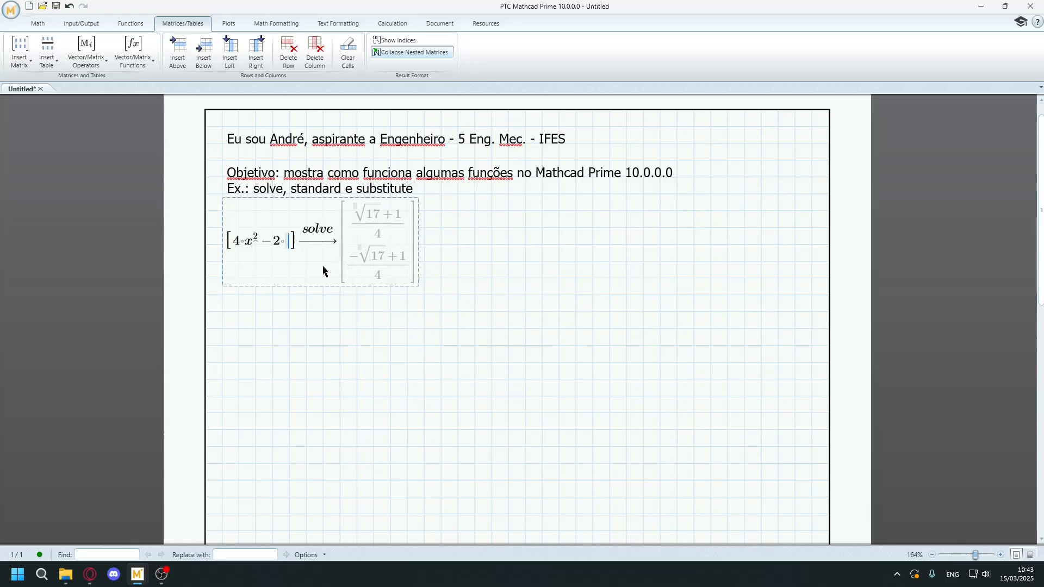
key(BackSpace)
text(*x)
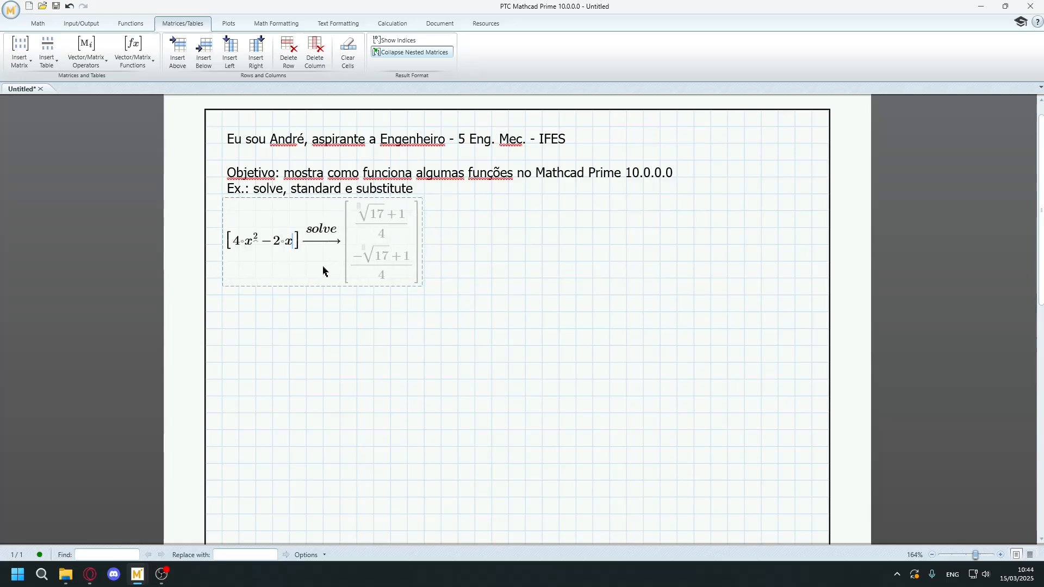
click(323, 313)
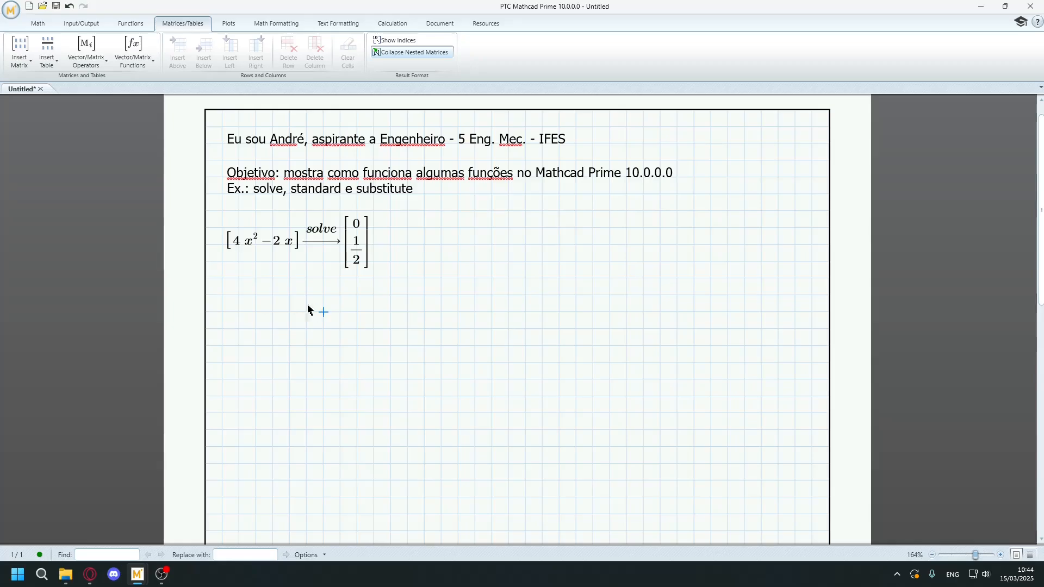
Extend the expression in the solved matrix to 4·x² − 2·x + 4.
click(292, 241)
key(ctrl+equal)
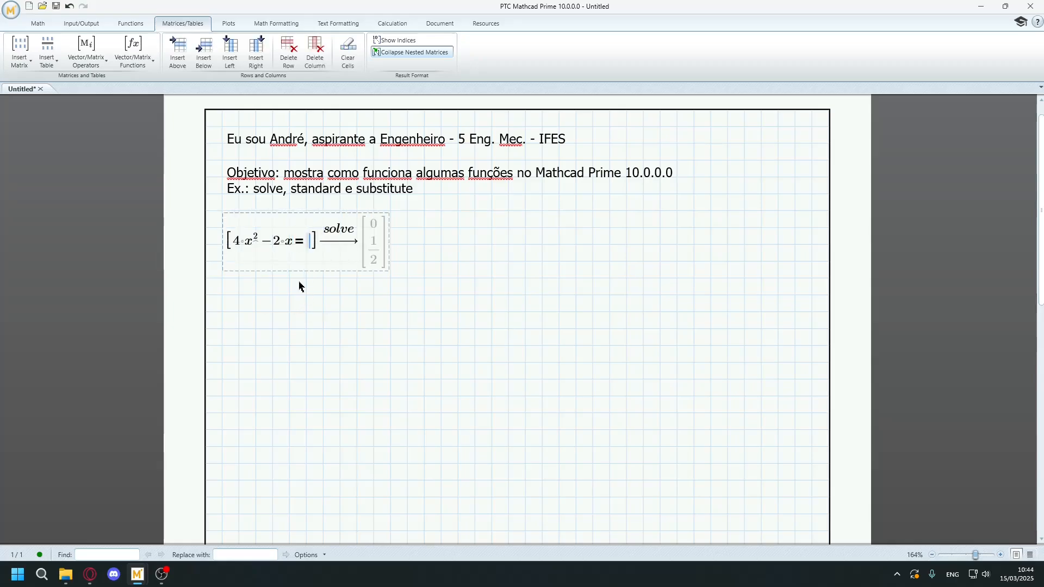
key(BackSpace)
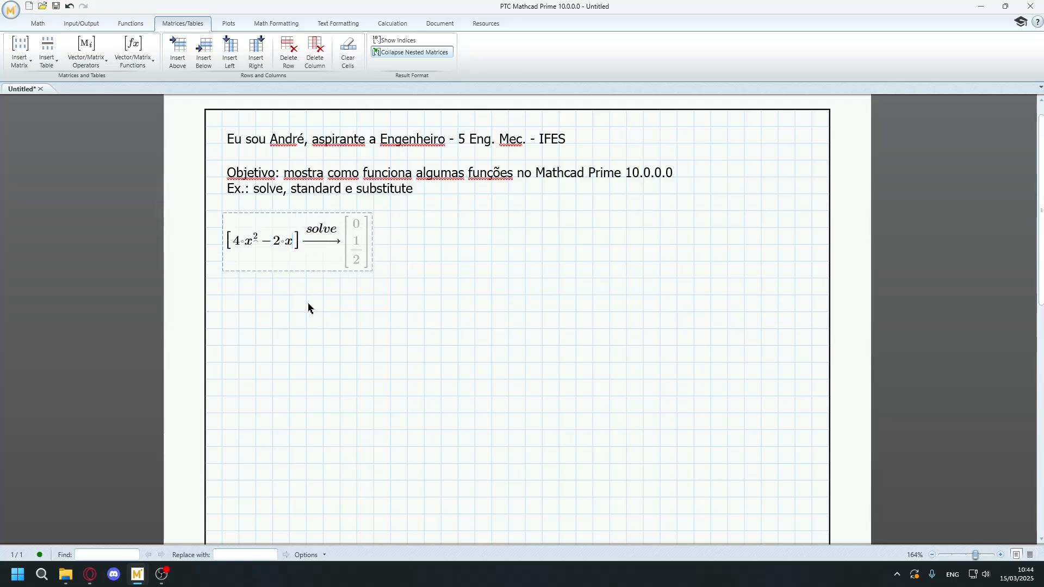
text(+4)
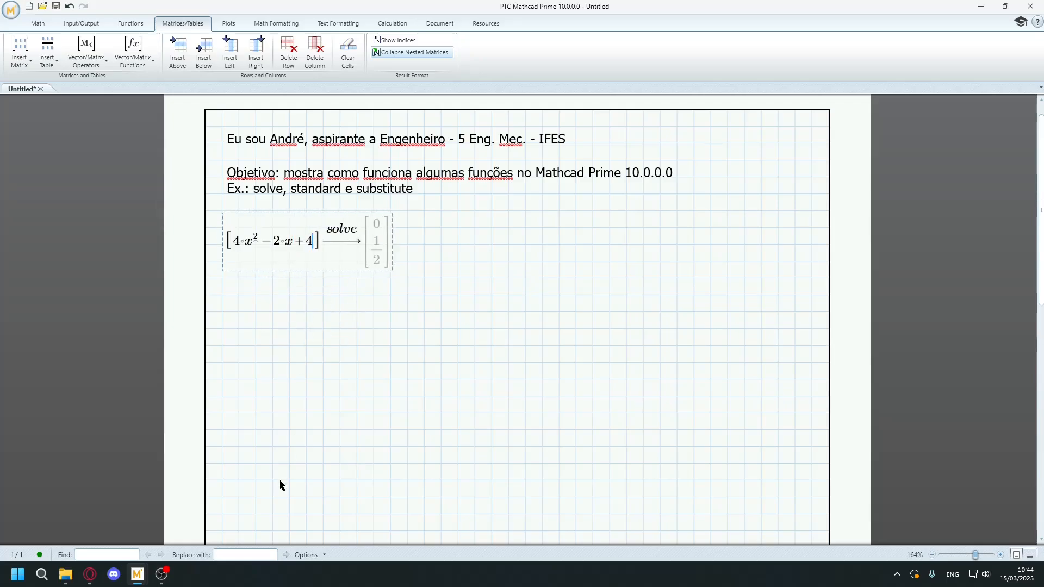
click(288, 466)
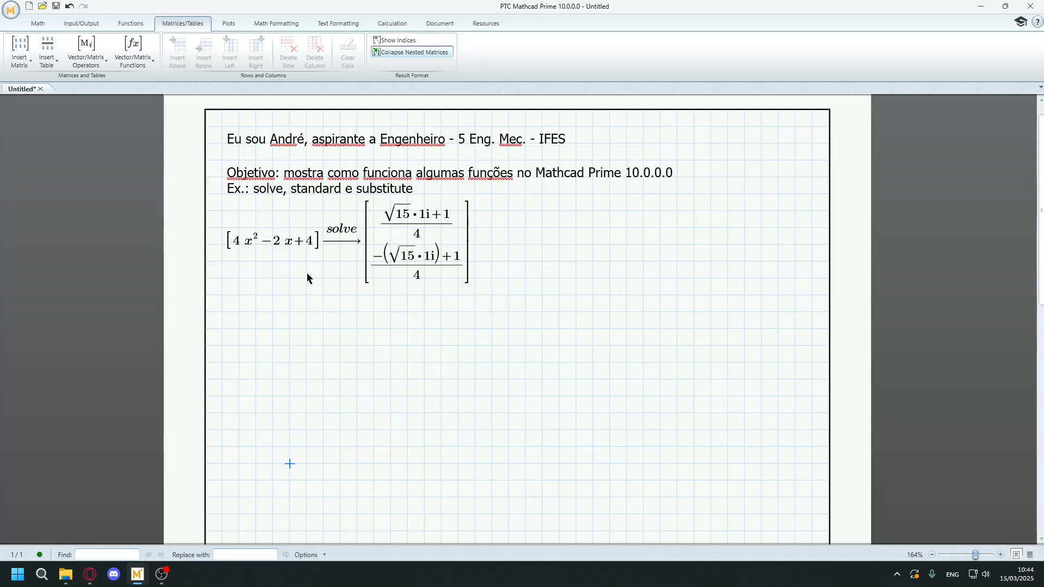
Change the sign of the constant so the solved matrix holds 4·x² − 2·x − 4.
click(308, 242)
key(BackSpace)
key(BackSpace)
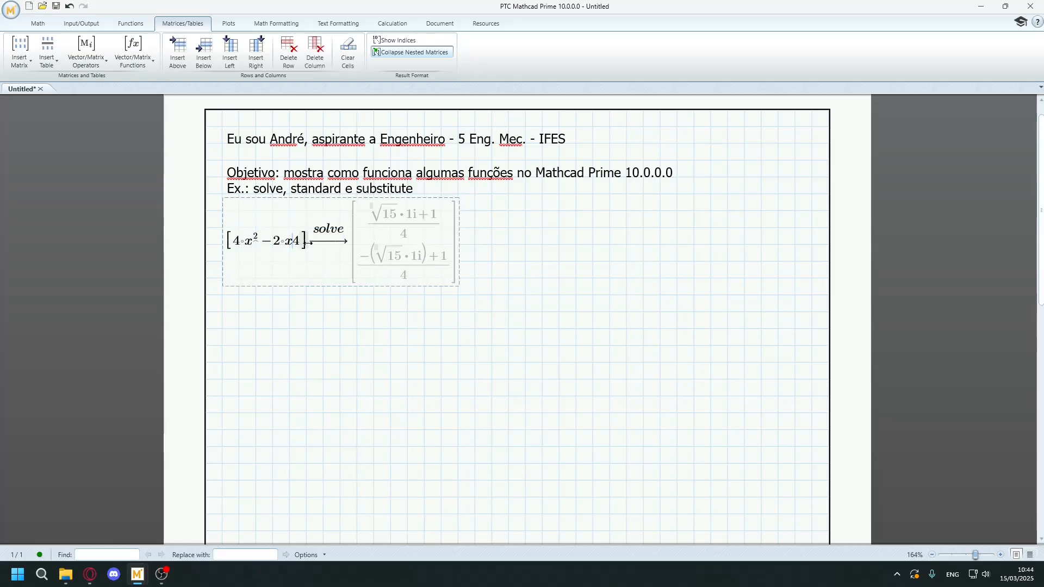
text(-4)
click(270, 321)
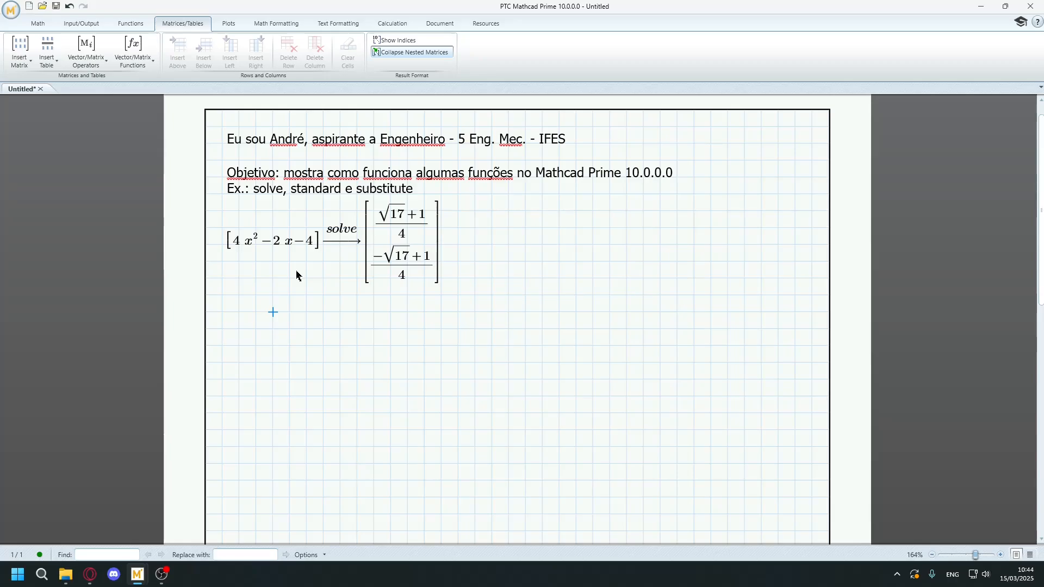
Remove the constant −4 from the matrix expression and delete the whole solve region.
click(314, 243)
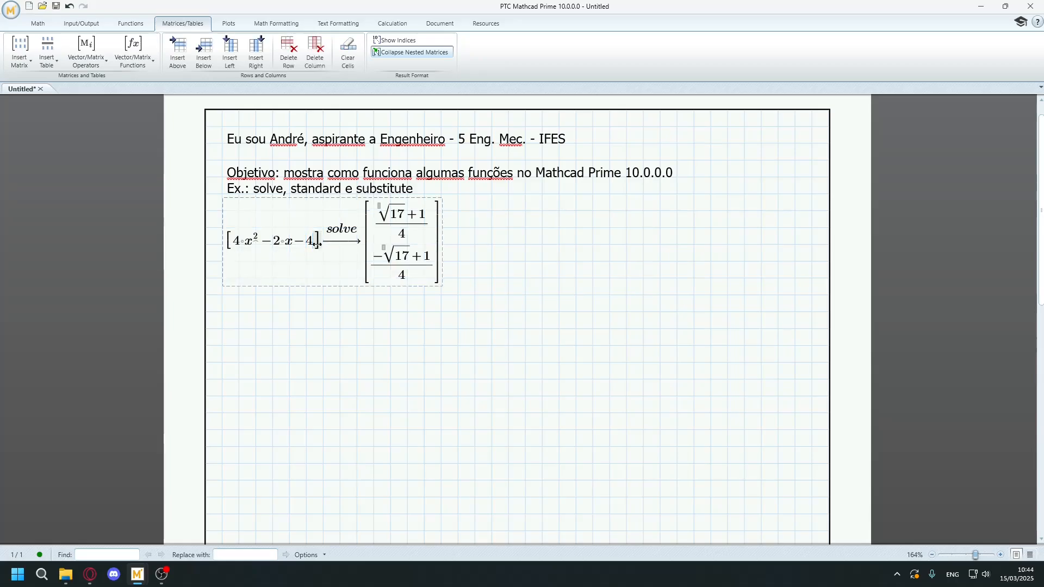
key(BackSpace)
key(BackSpace)
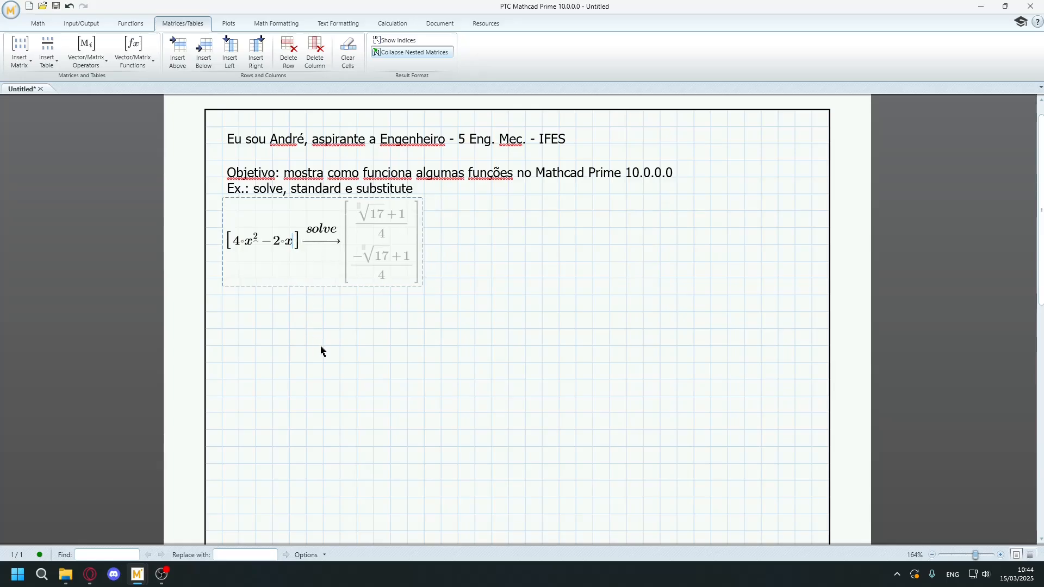
click(320, 351)
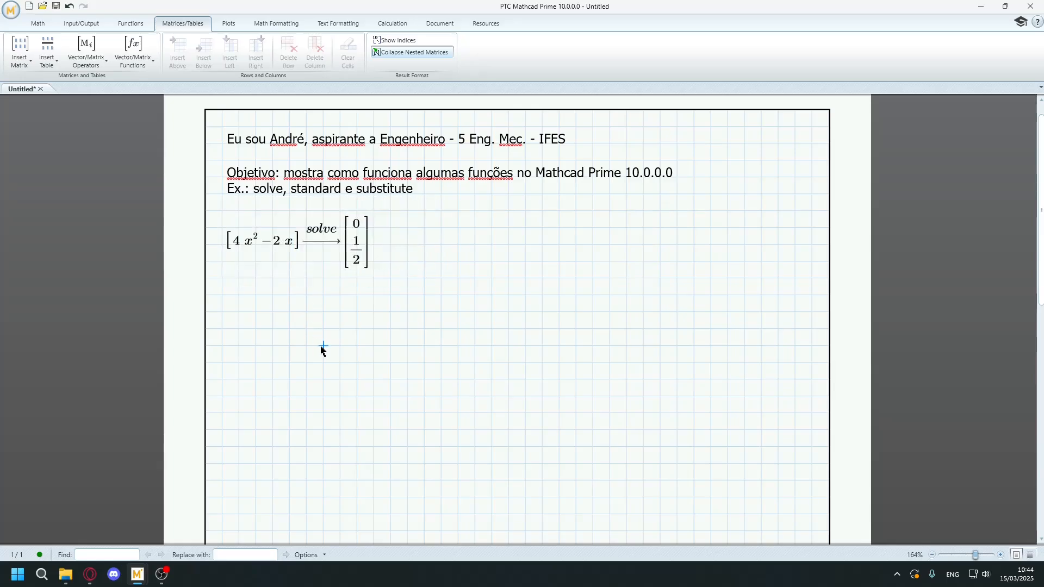
drag(408, 296, 212, 229)
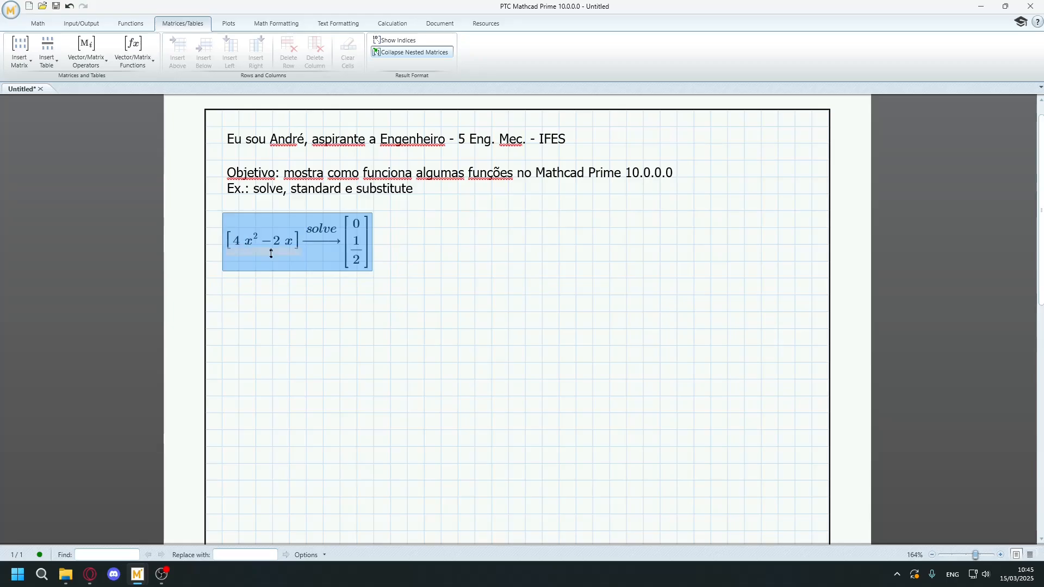
key(Delete)
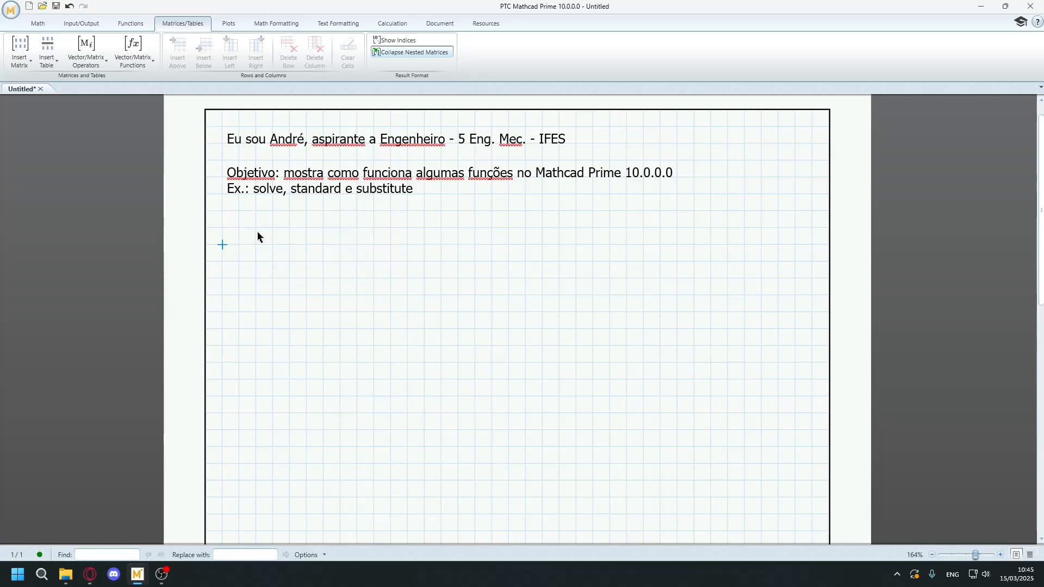
Define f as 4·x²·2·x on the empty line below the introductory text.
click(222, 230)
text(f)
text(:)
text(4*x)
text(^2 -)
text(4)
key(BackSpace)
key(BackSpace)
key(BackSpace)
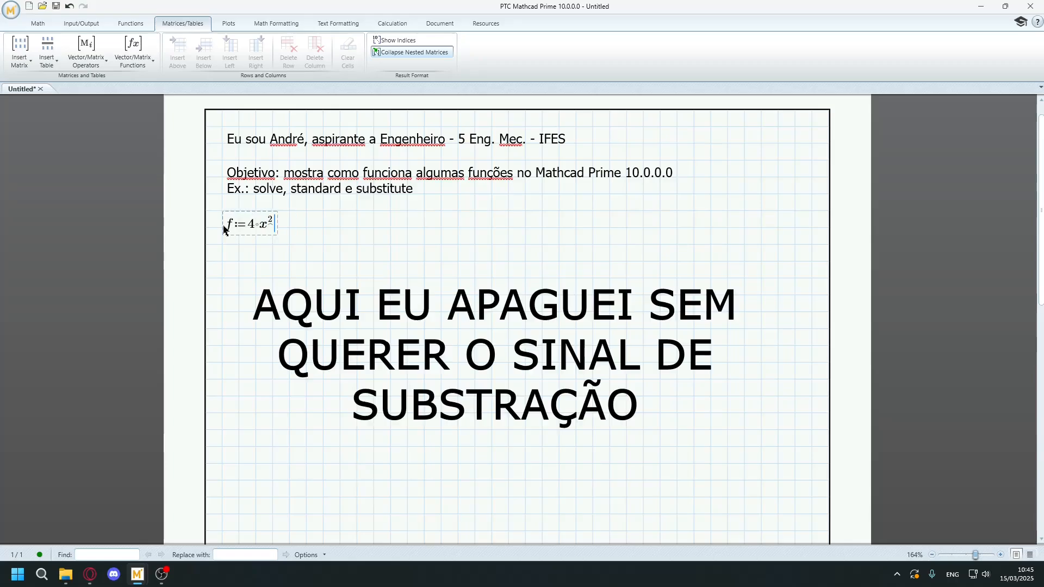
text(*2*x)
click(223, 280)
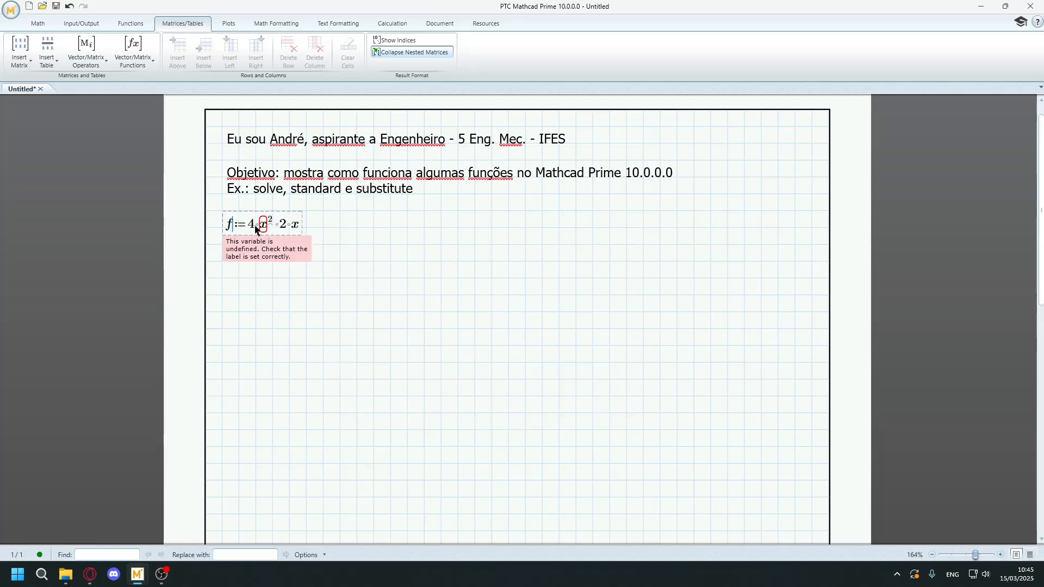
click(223, 263)
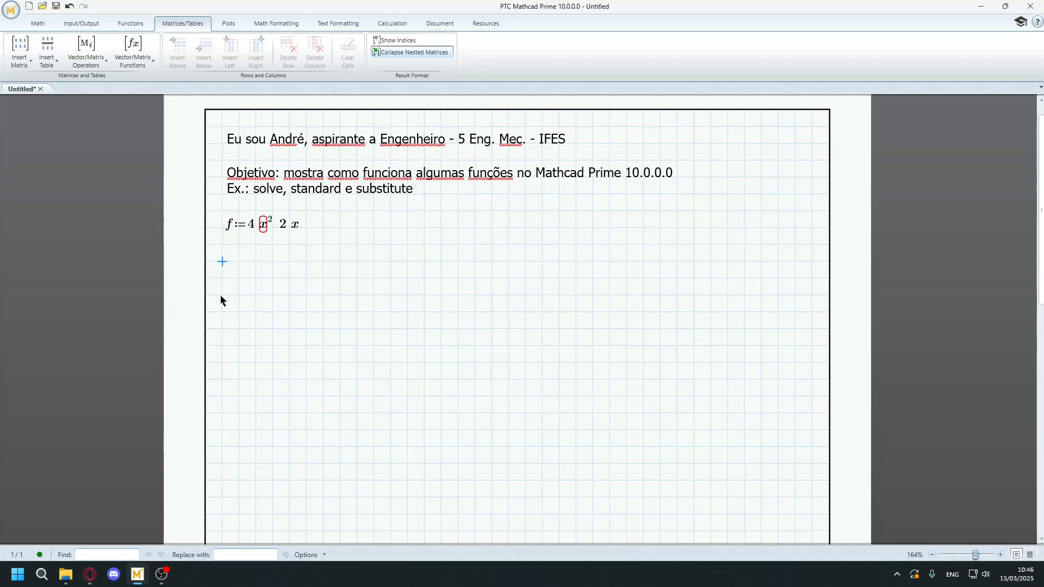
click(36, 24)
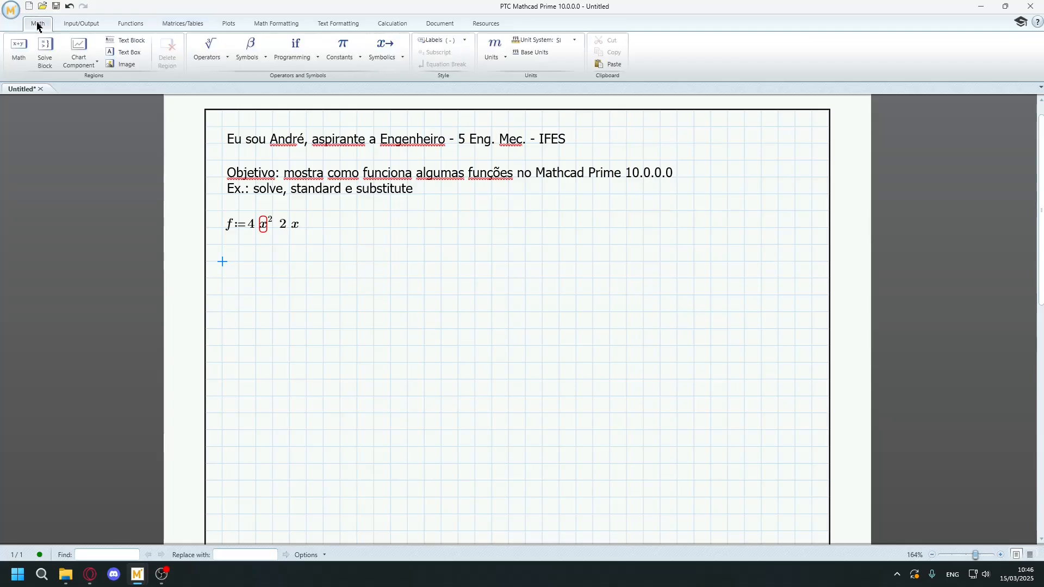
click(227, 56)
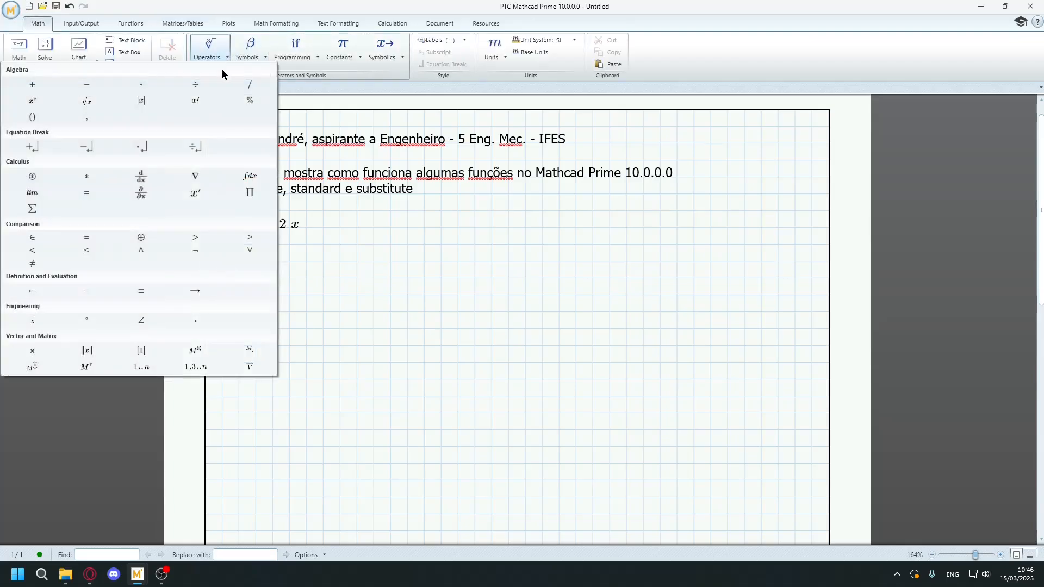
click(251, 176)
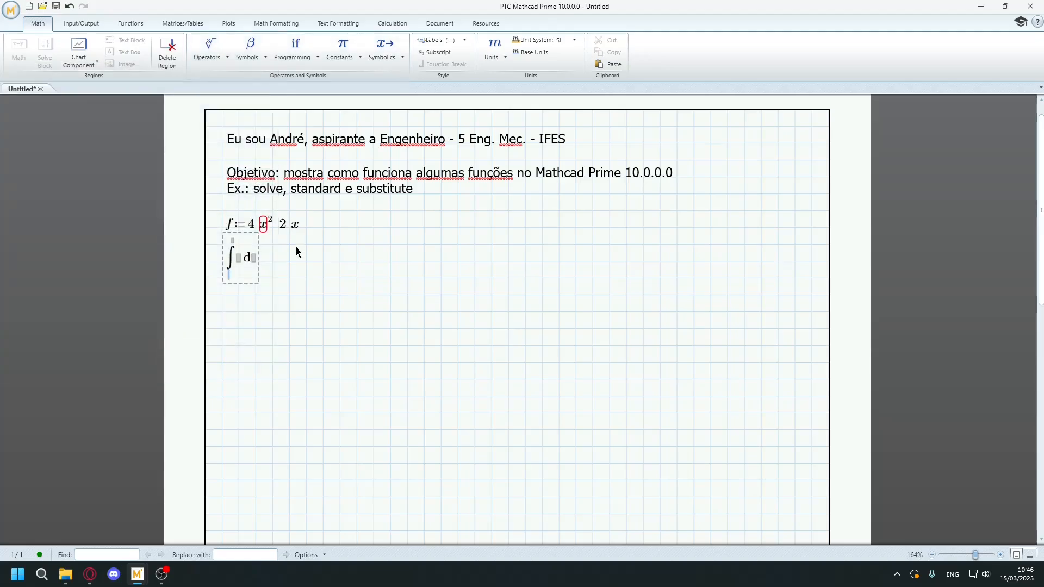
key(ctrl+z)
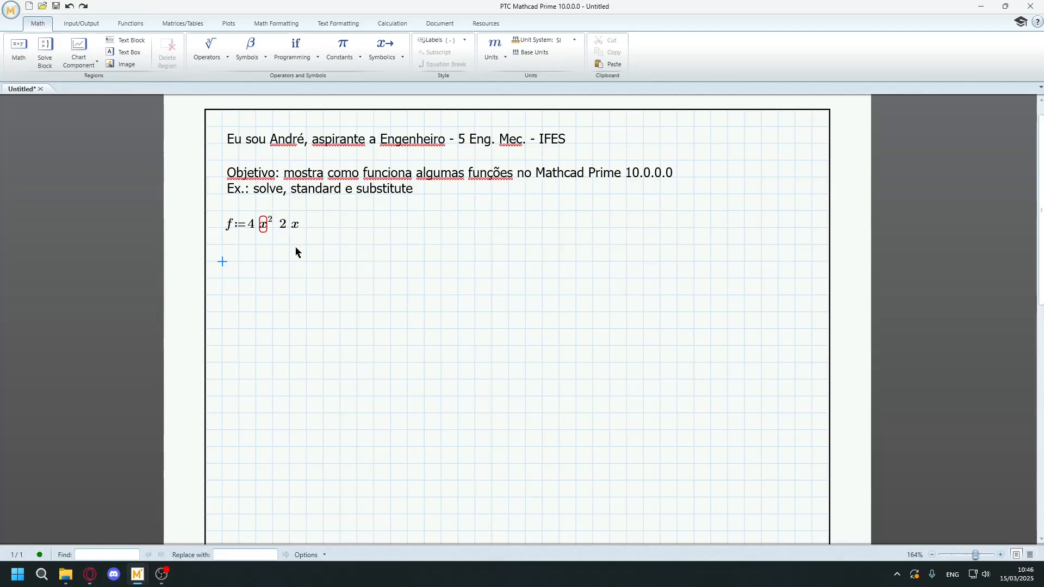
Insert an indefinite integral of f with respect to x below the definition of f and evaluate it symbolically.
key(ctrl+y)
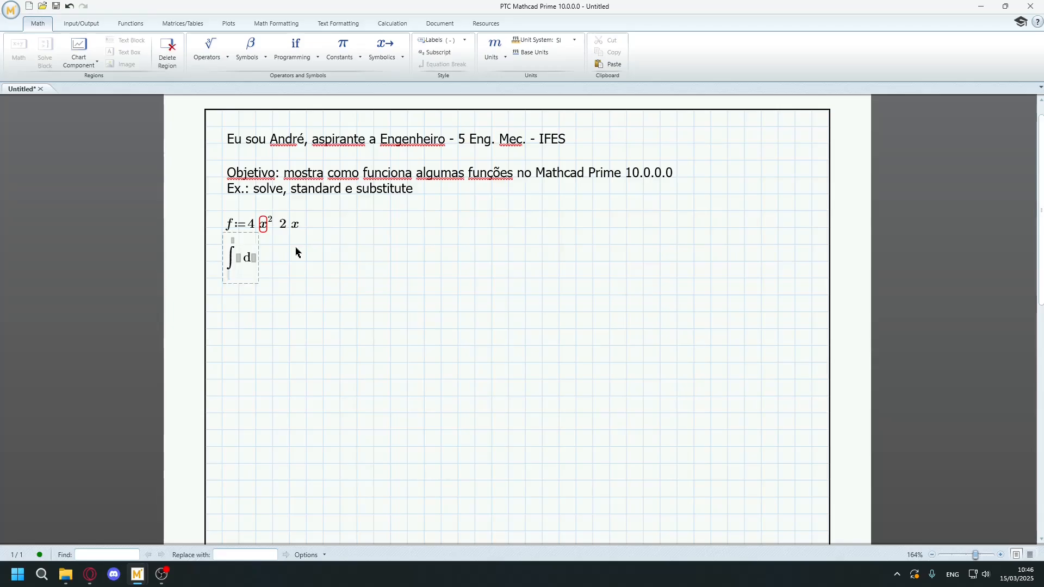
click(242, 261)
text(f)
click(254, 259)
text(x)
key(ctrl+period)
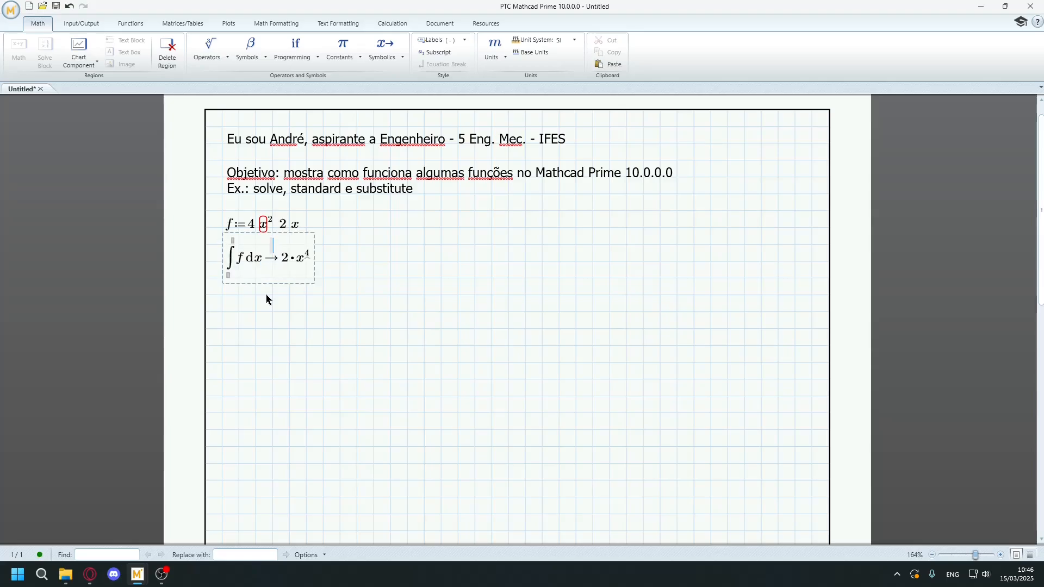
Move the integral region one grid row lower, leaving a gap below the definition of f.
click(312, 297)
drag(313, 294, 307, 278)
click(289, 289)
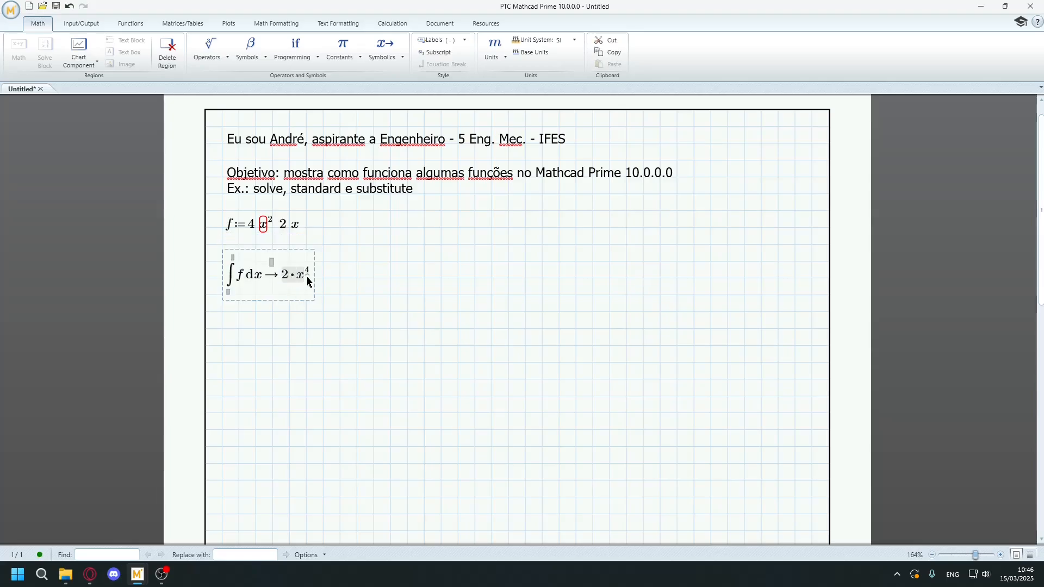
click(274, 265)
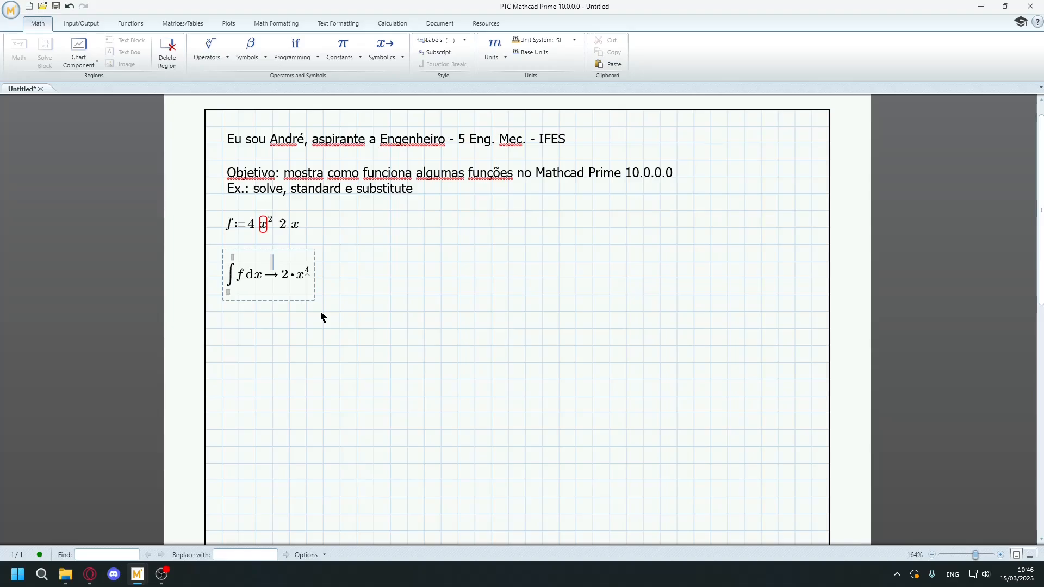
Assign the symbolic integral of f to the variable f2.
click(228, 284)
text(:= )
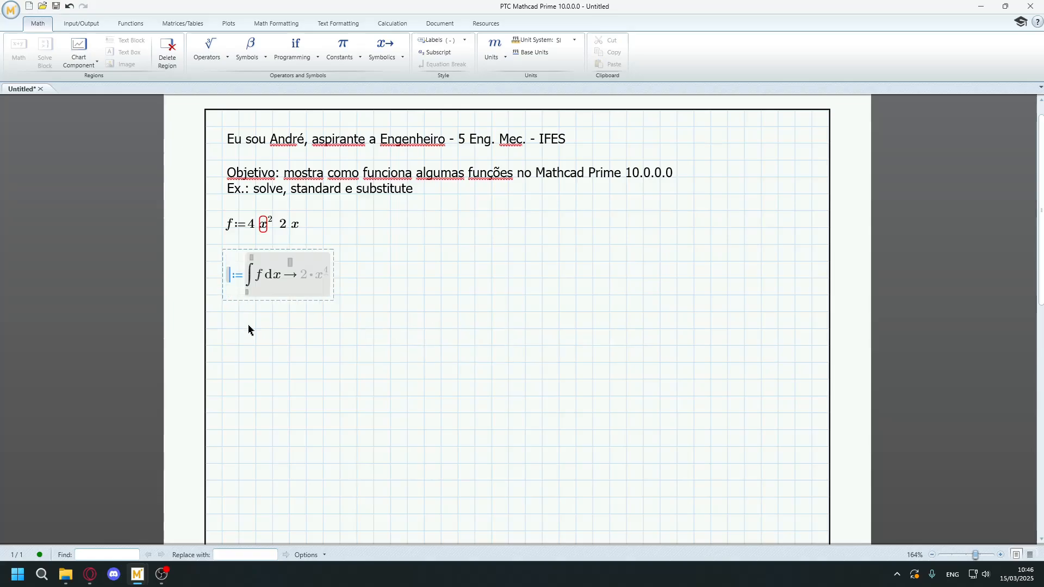
text(f1)
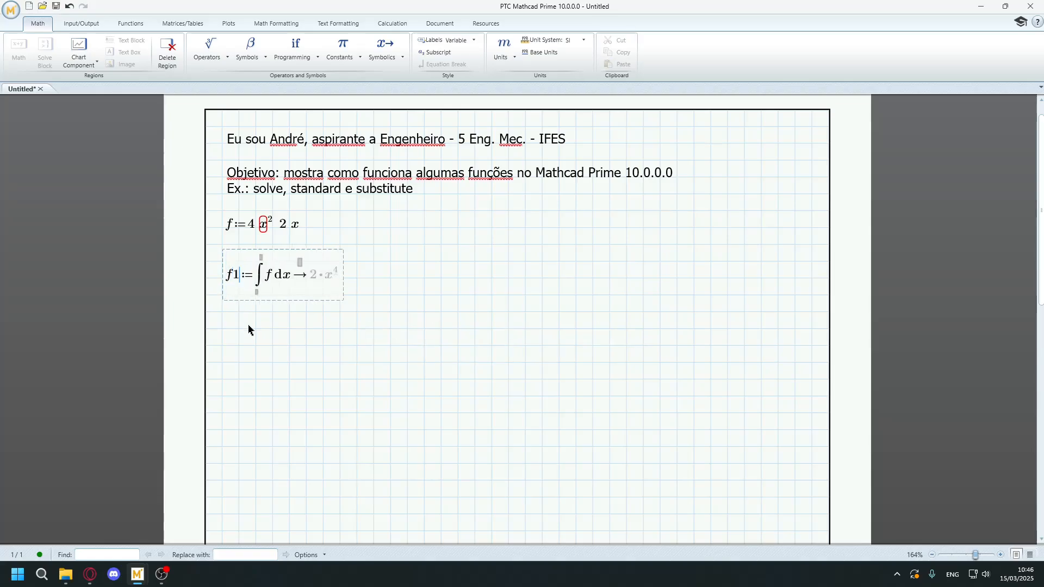
key(BackSpace)
text(2)
click(230, 330)
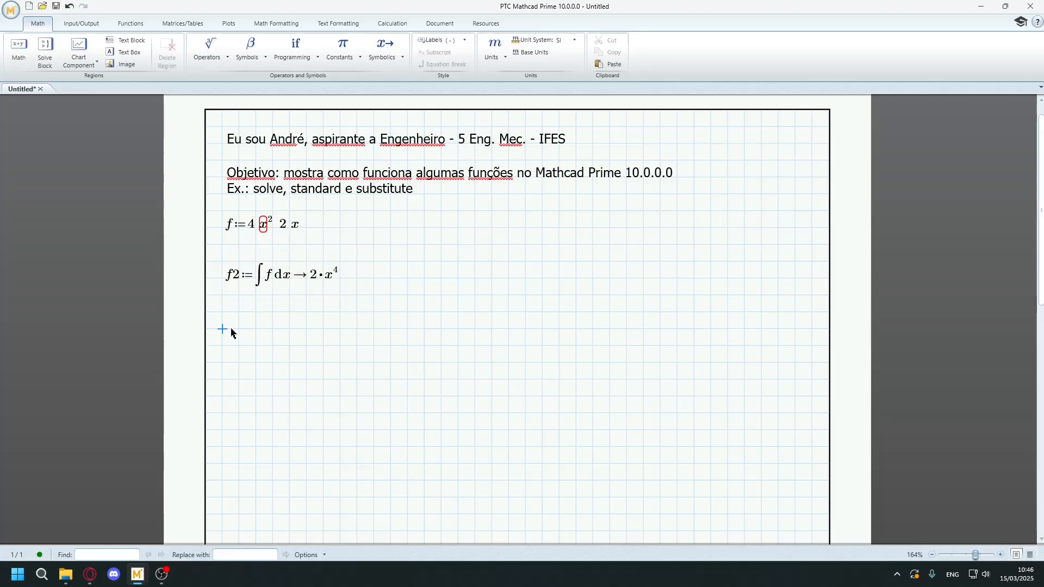
Add an indefinite integral of f2 with respect to x below the f2 definition and evaluate it symbolically.
key(ctrl+i)
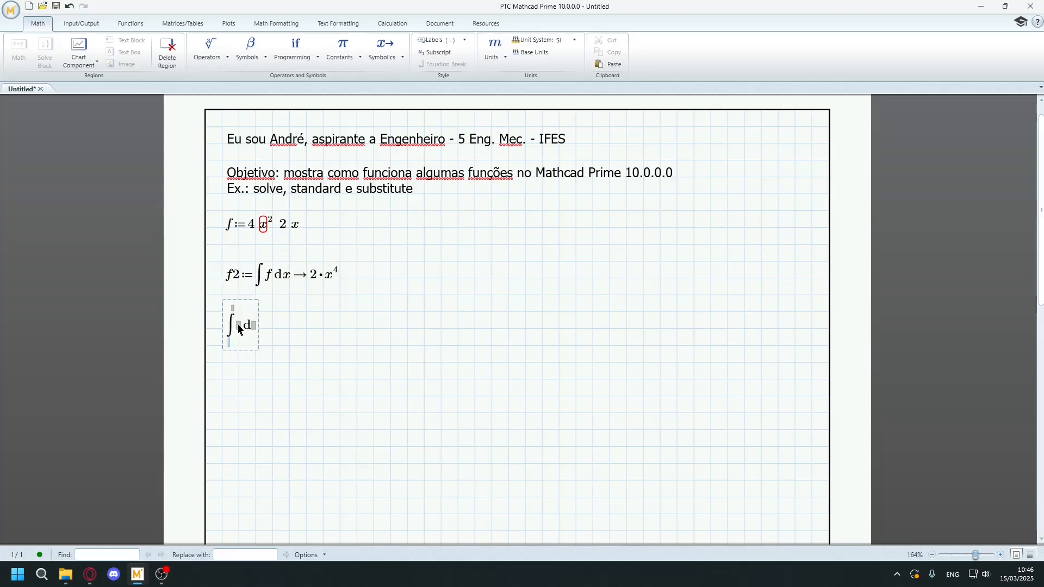
text(f2)
key(Tab)
text(x)
key(ctrl+period)
click(256, 379)
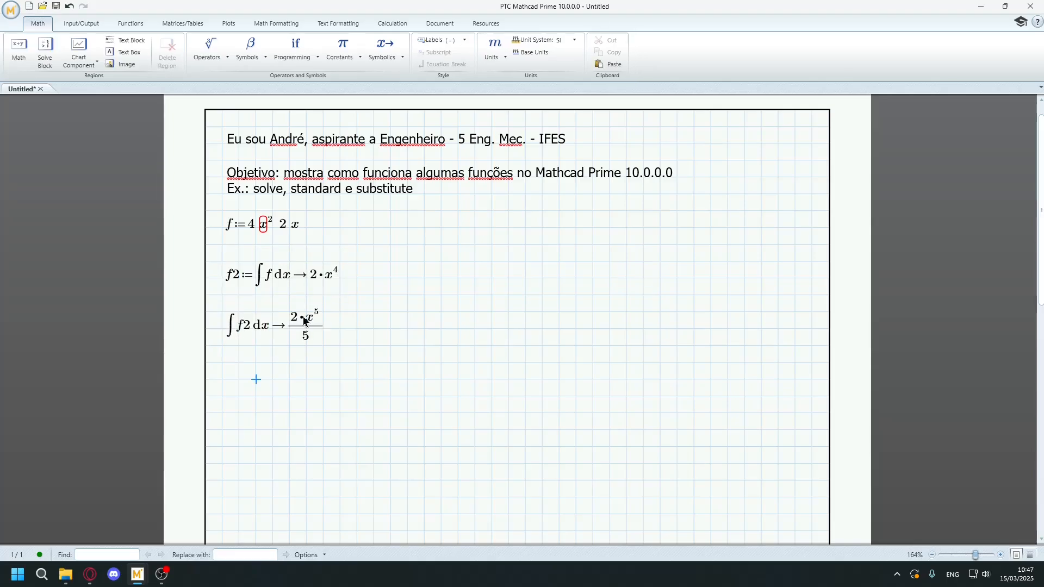
click(319, 323)
click(330, 331)
click(357, 329)
click(319, 326)
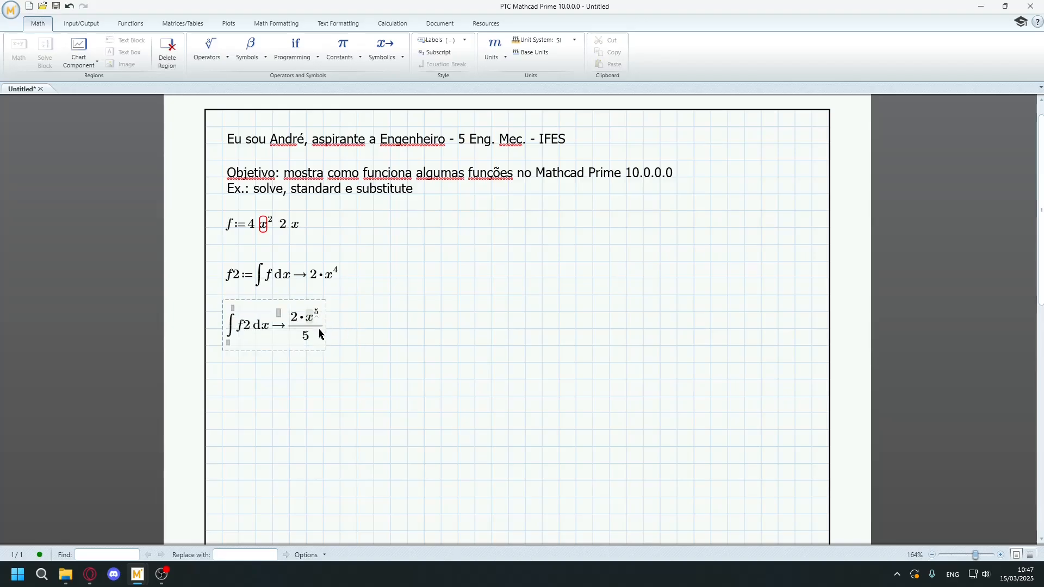
click(340, 329)
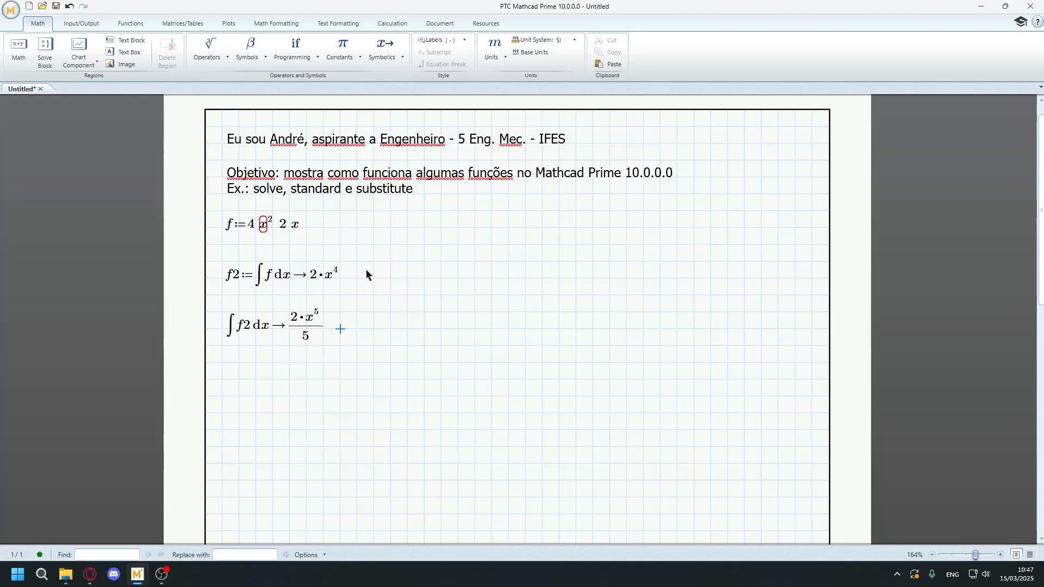
Add the standard keyword to the symbolic evaluation in the f2 definition.
click(298, 274)
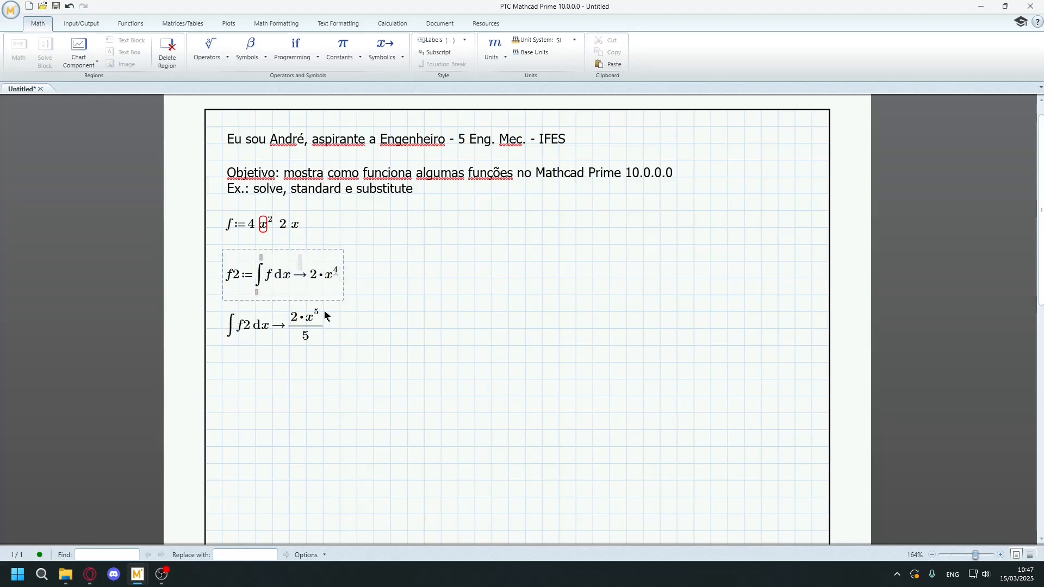
text(standar)
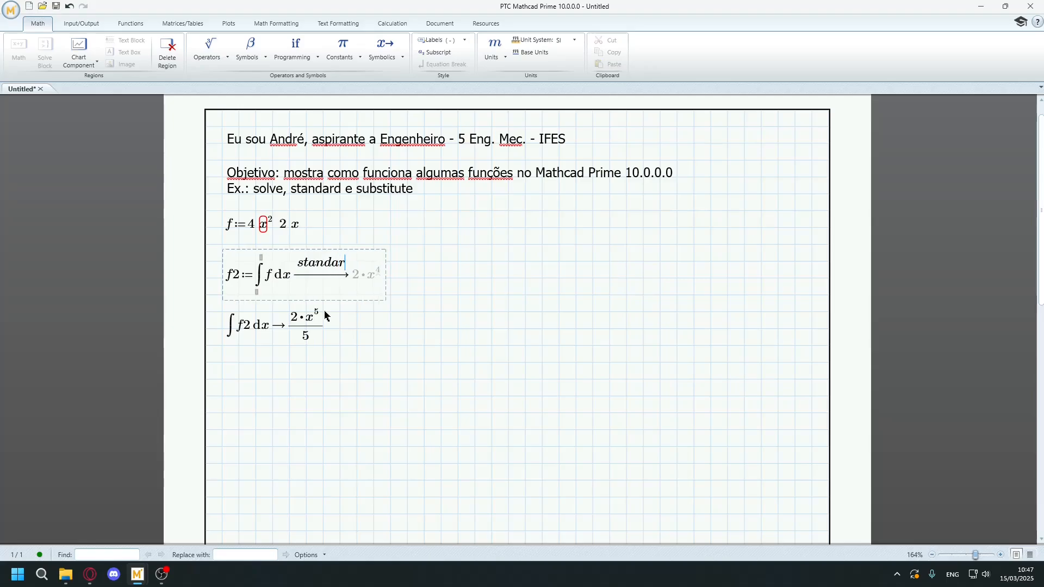
text(d)
click(326, 316)
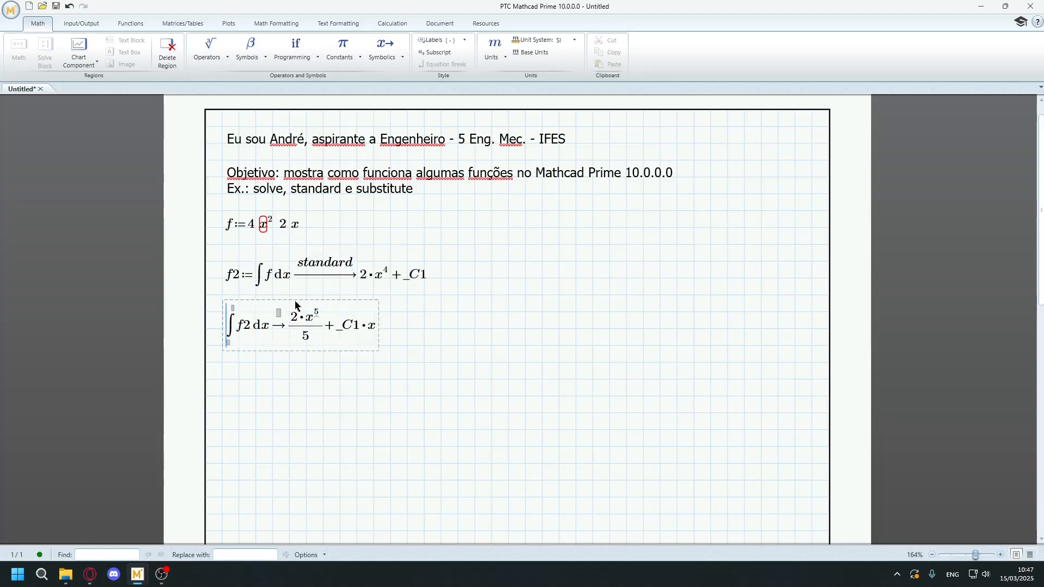
Add the standard keyword to the symbolic evaluation of the integral of f2.
click(279, 314)
text(s)
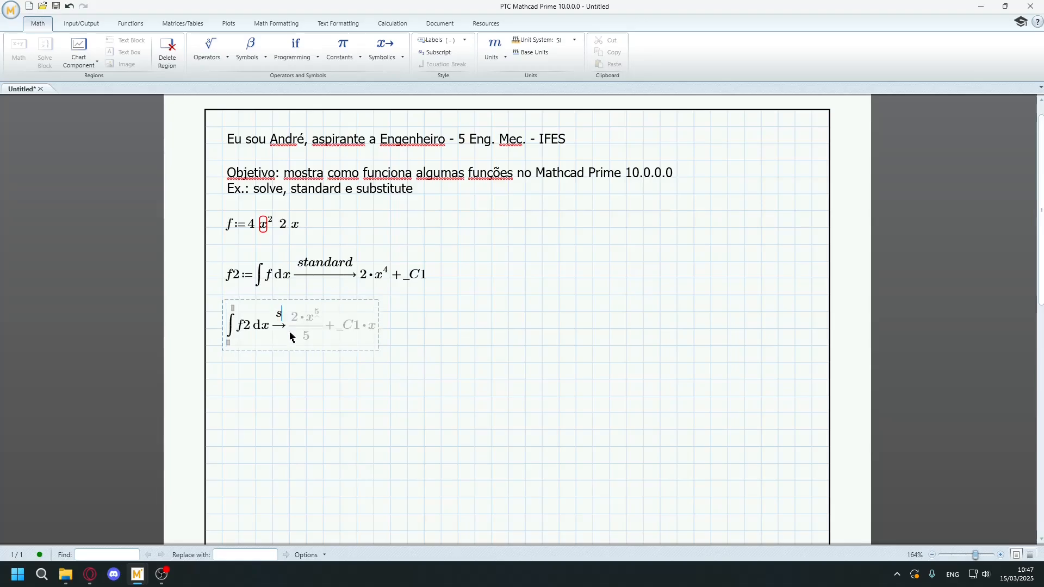
text(tan)
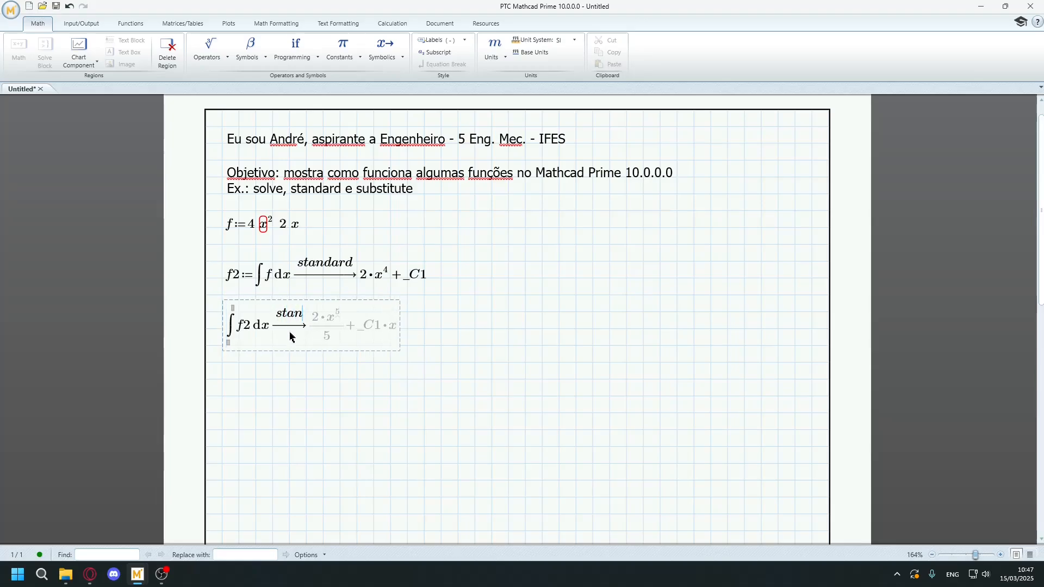
text(dard)
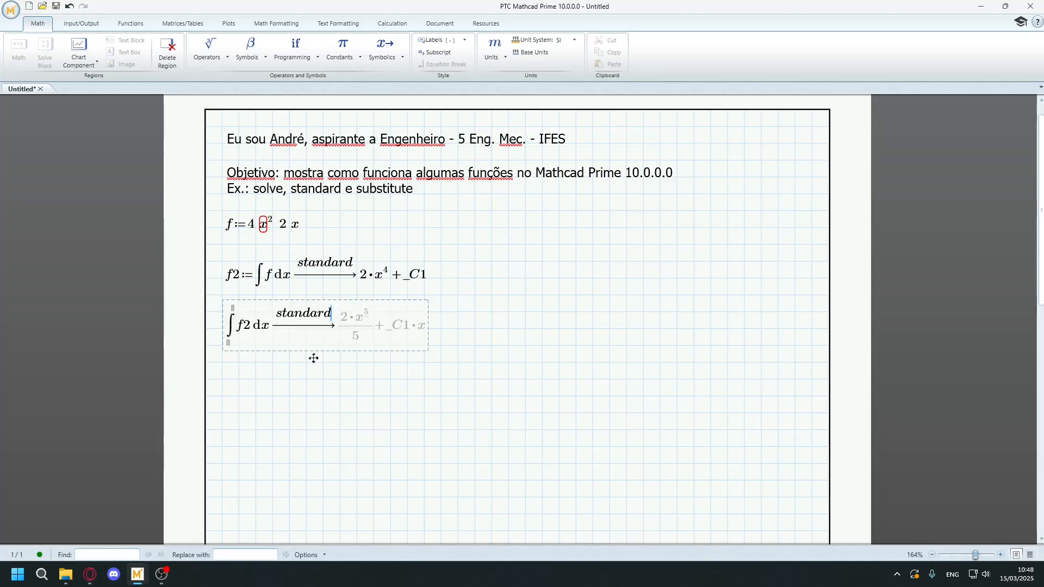
key(Return)
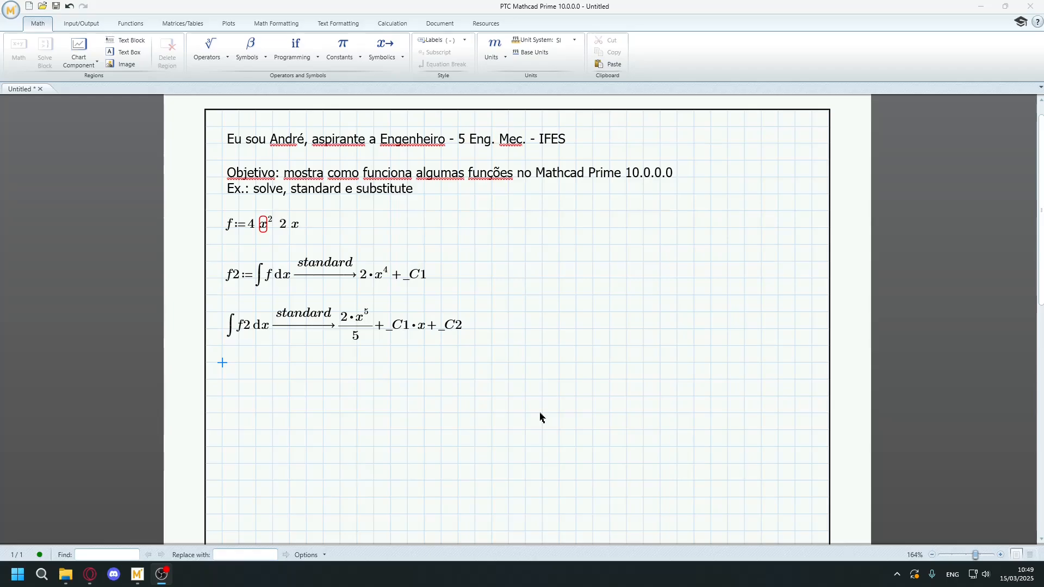
Delete both integral regions and move the definition of f down to free space below the introductory text.
drag(498, 410, 245, 280)
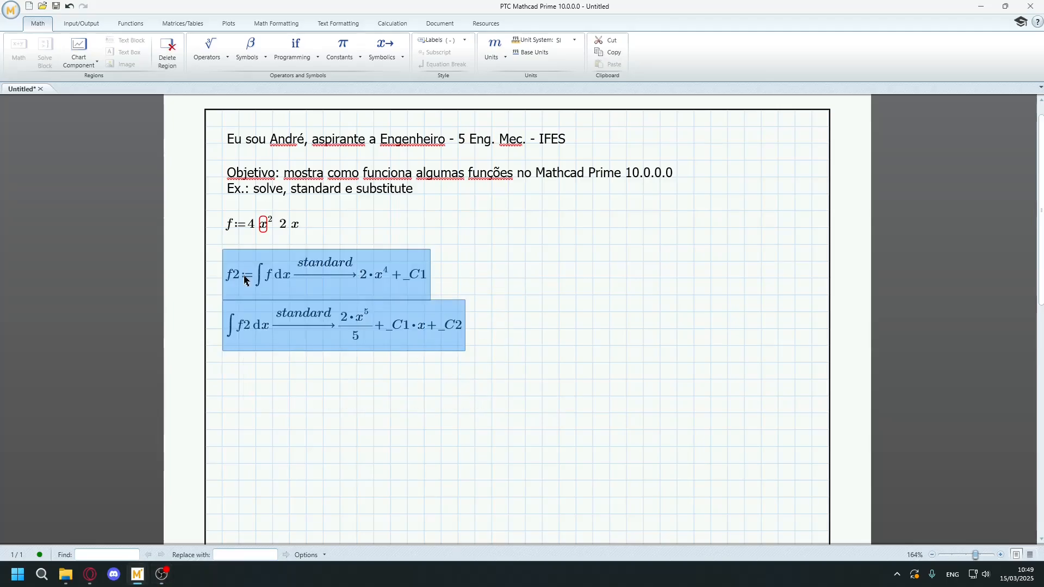
key(Delete)
click(222, 224)
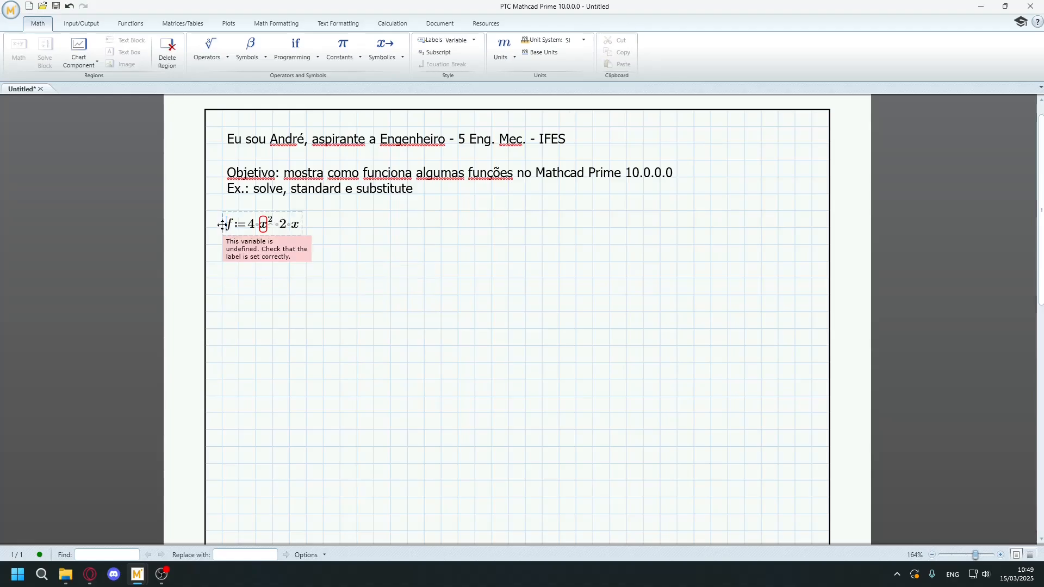
drag(222, 224, 220, 277)
click(224, 239)
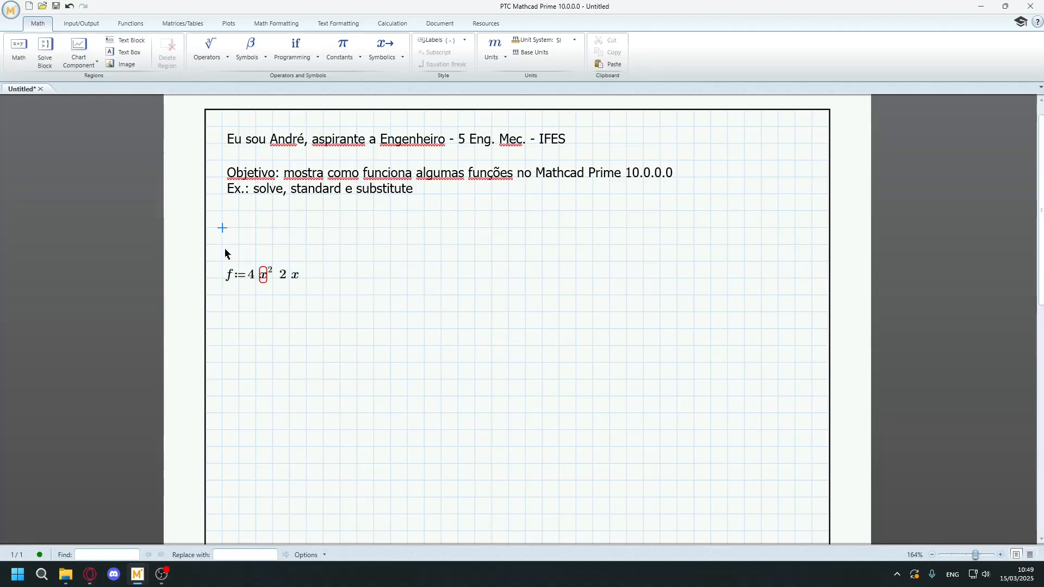
Insert an empty XY plot below the definition of f.
click(237, 324)
click(231, 302)
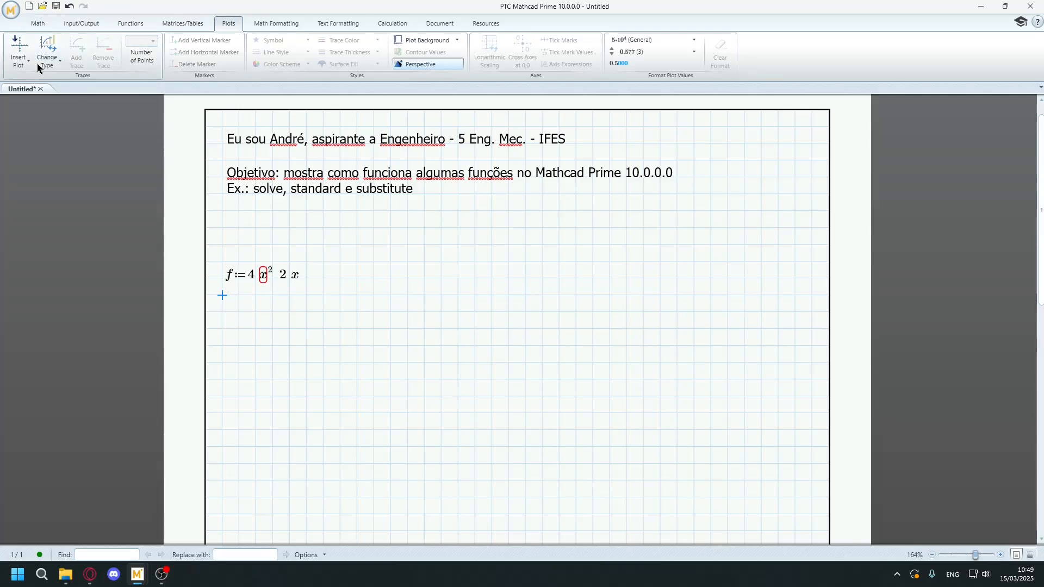
click(18, 60)
click(29, 80)
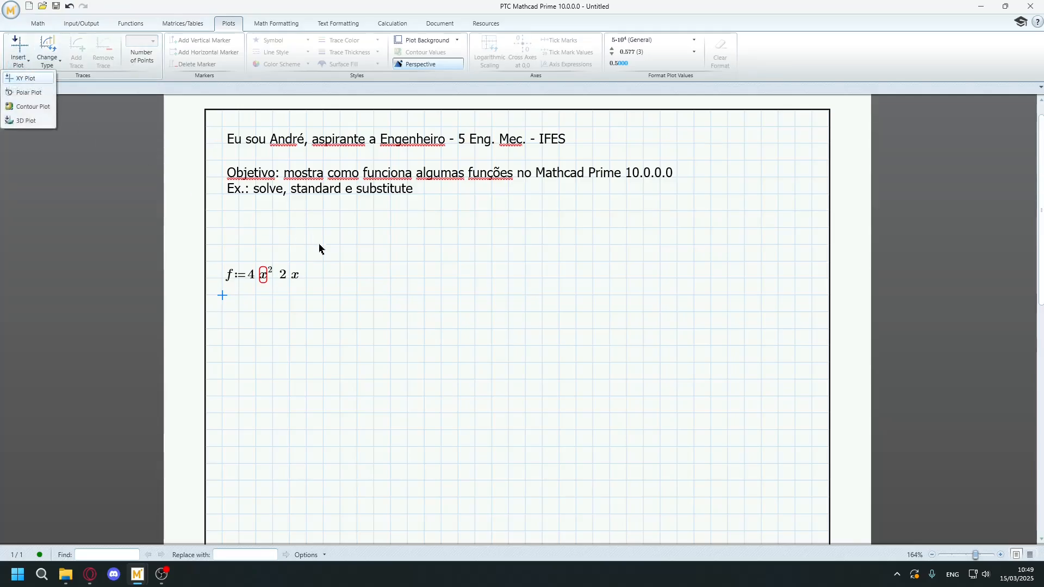
Define the range variable x := 0, 0.1 .. 1 in the free space above the definition of f.
click(231, 210)
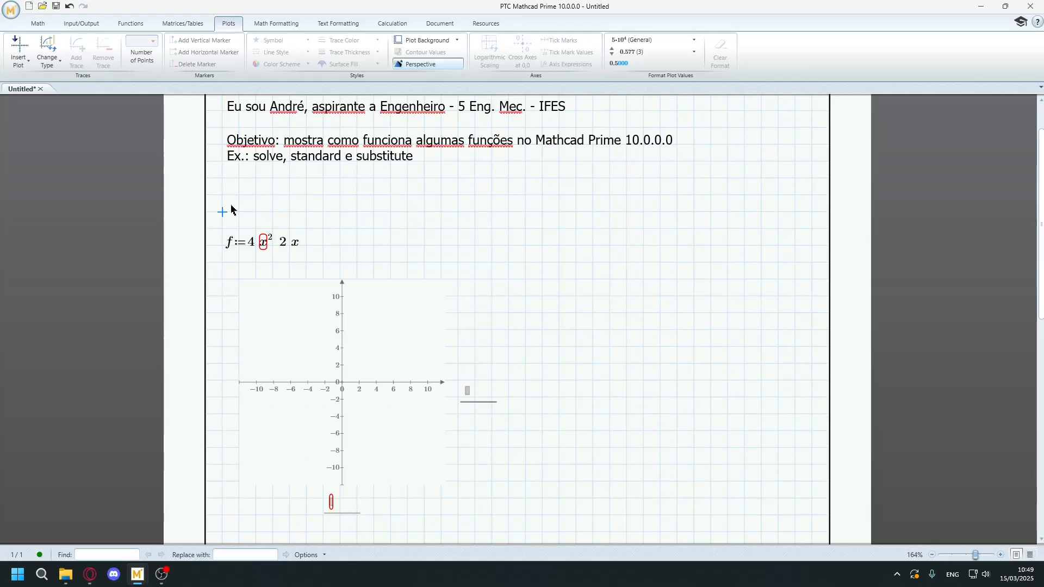
text(x:=)
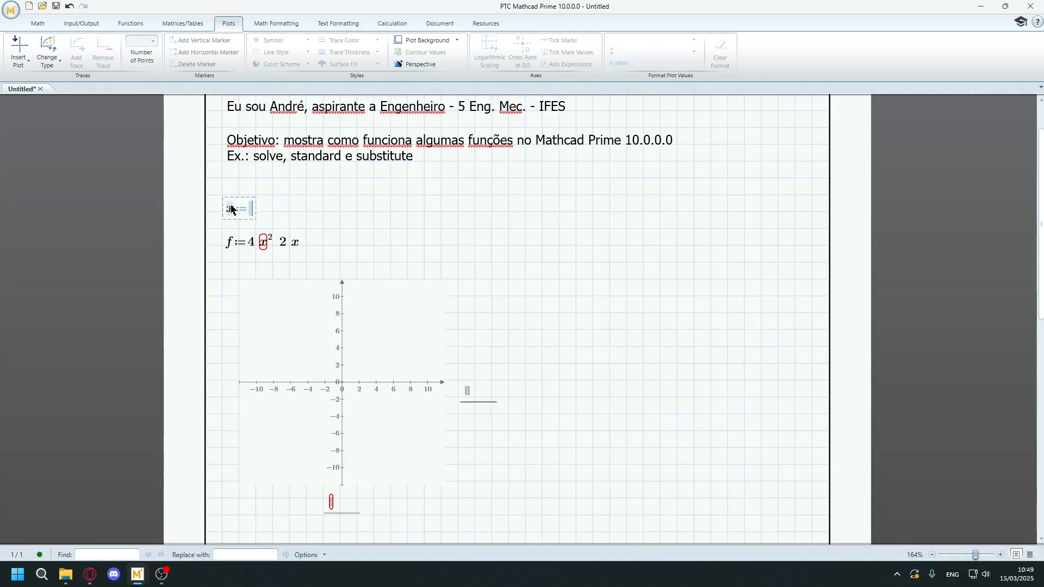
text(:0,)
text(0.1..)
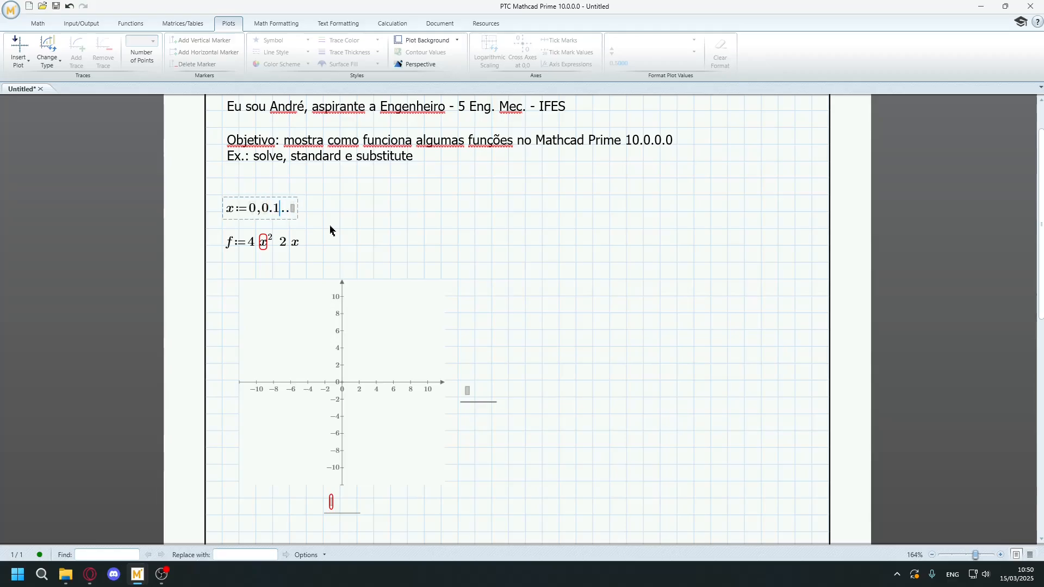
click(293, 208)
text(1)
scroll(324, 207, down, 1)
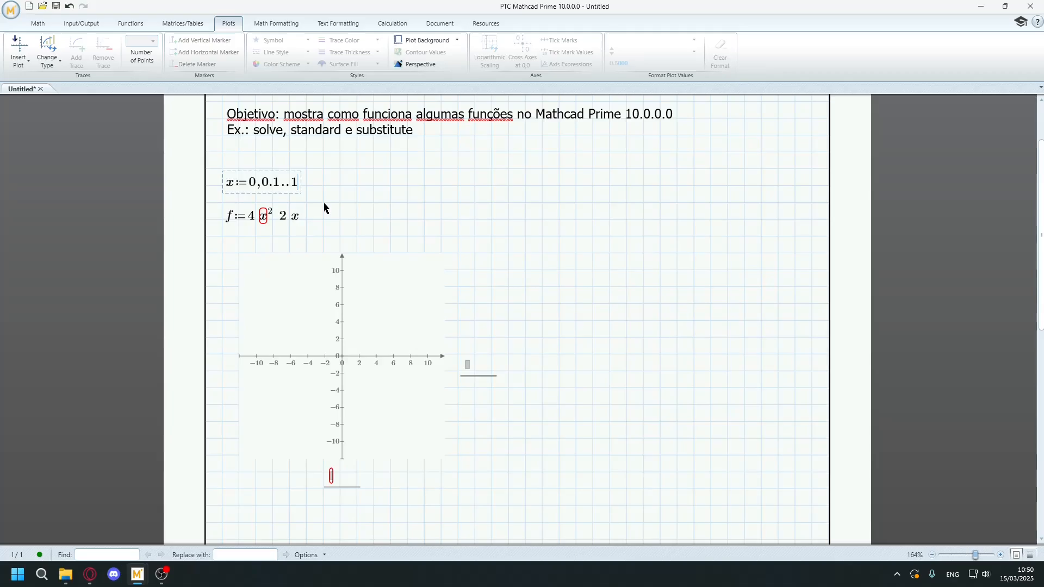
key(ctrl+period)
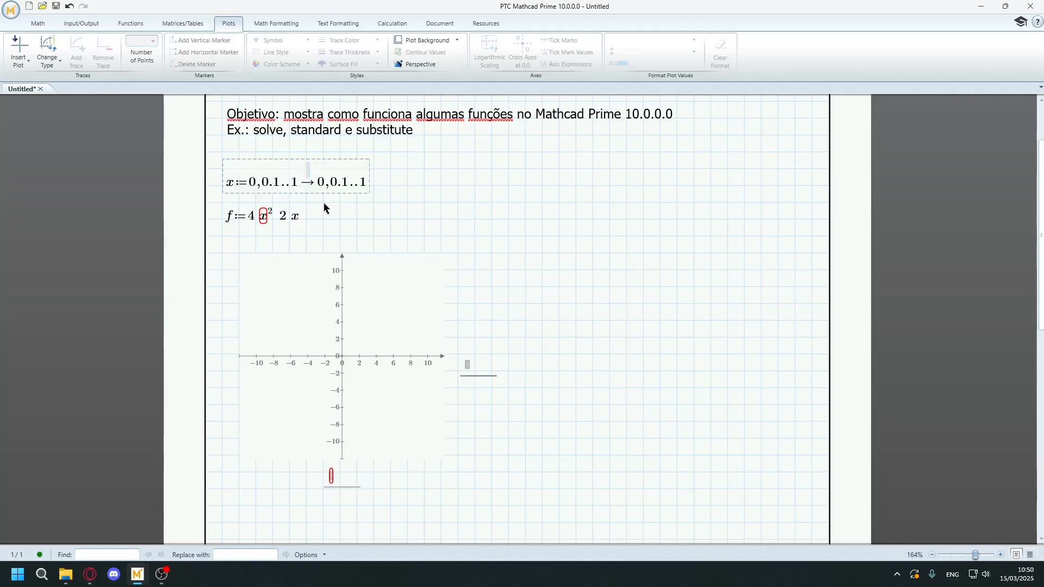
key(BackSpace)
key(BackSpace)
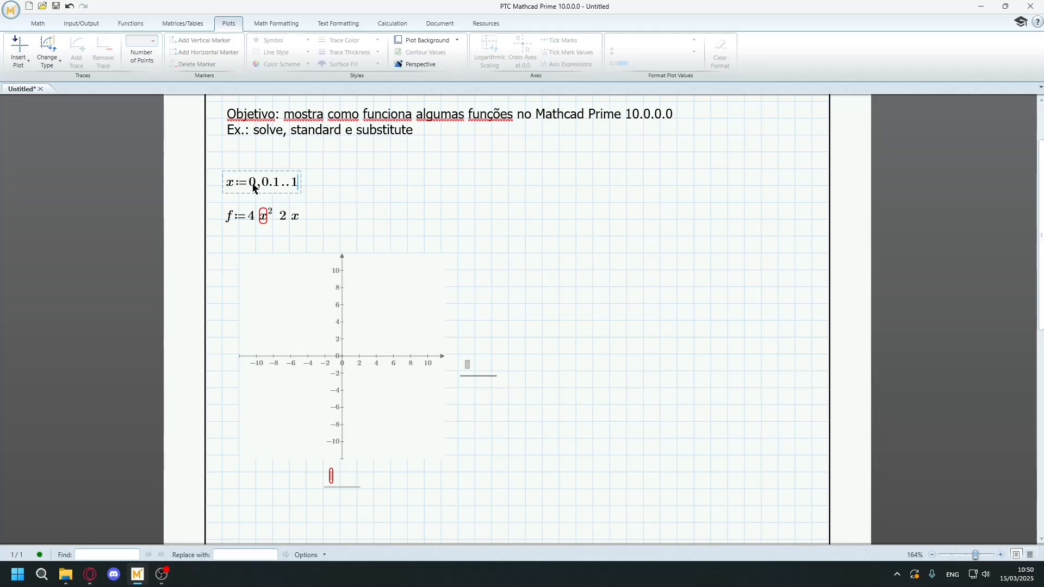
Set the XY plot's y-axis expression to f.
scroll(380, 272, down, 3)
click(462, 305)
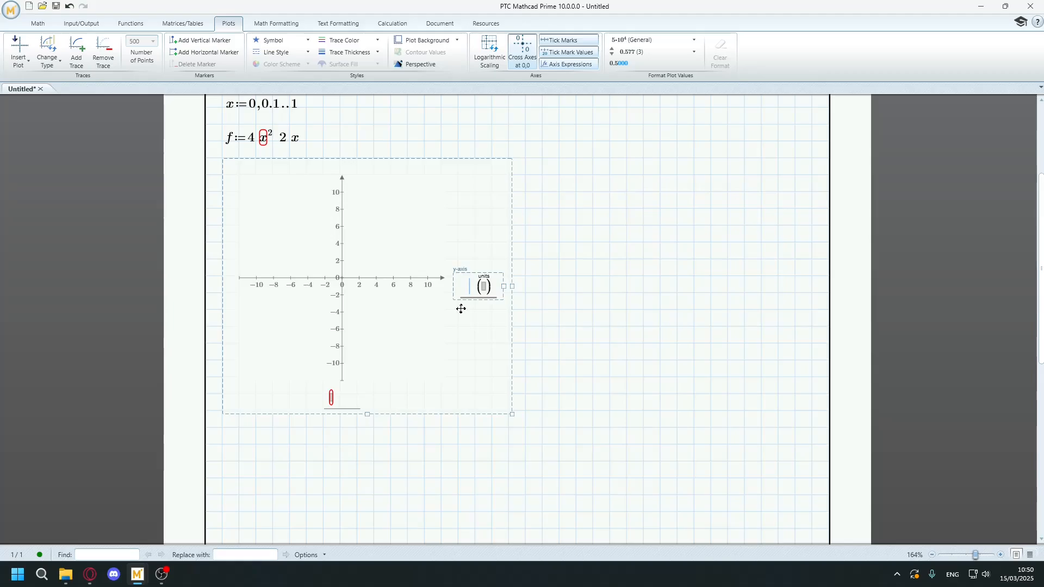
text(f)
Rewrite the definition of f as a function f(x) and plot f(x) on the y-axis against x on the x-axis.
click(235, 142)
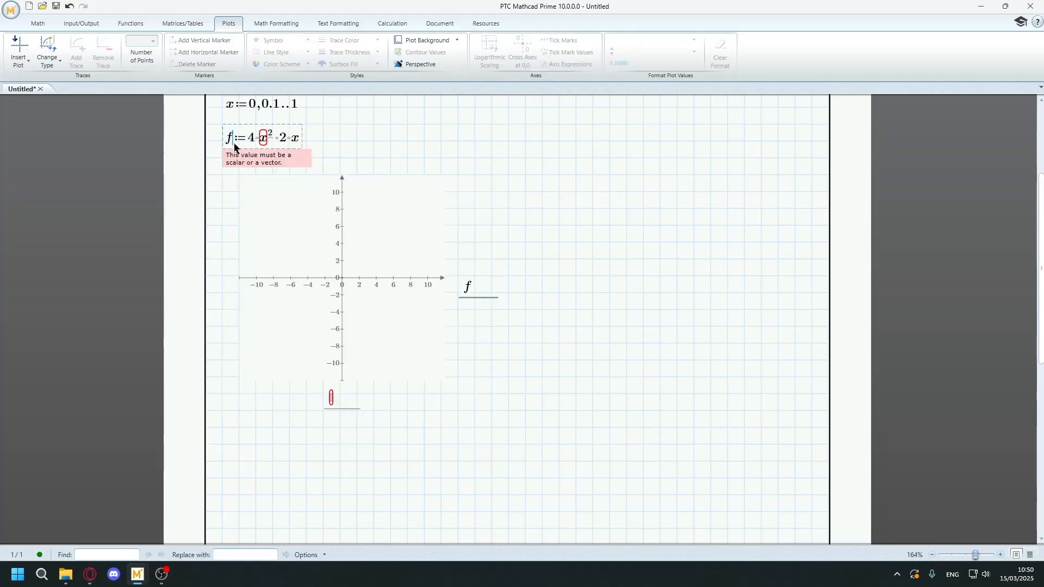
text((x)
click(477, 299)
text((x)
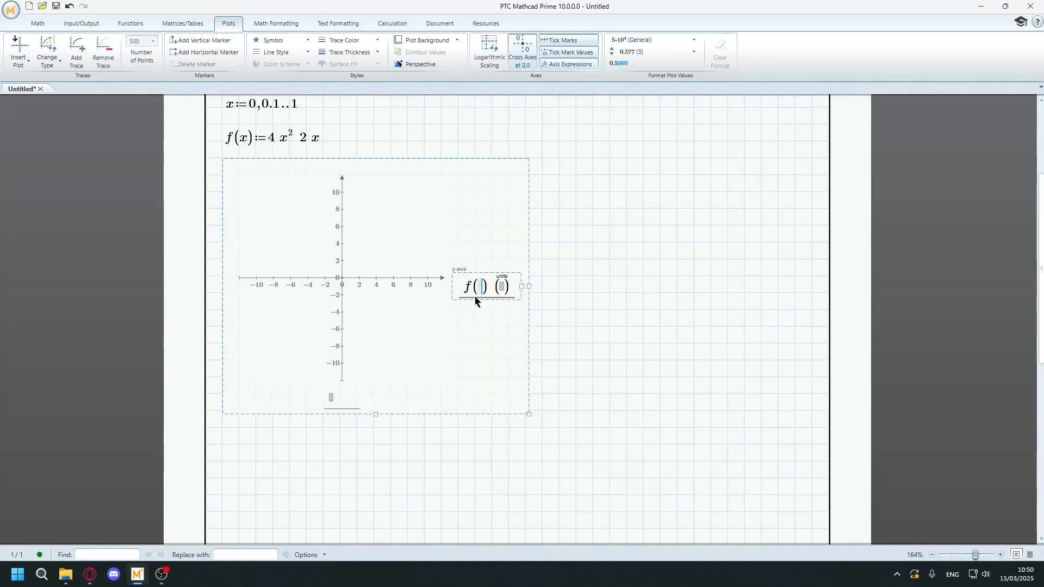
click(343, 409)
text(x)
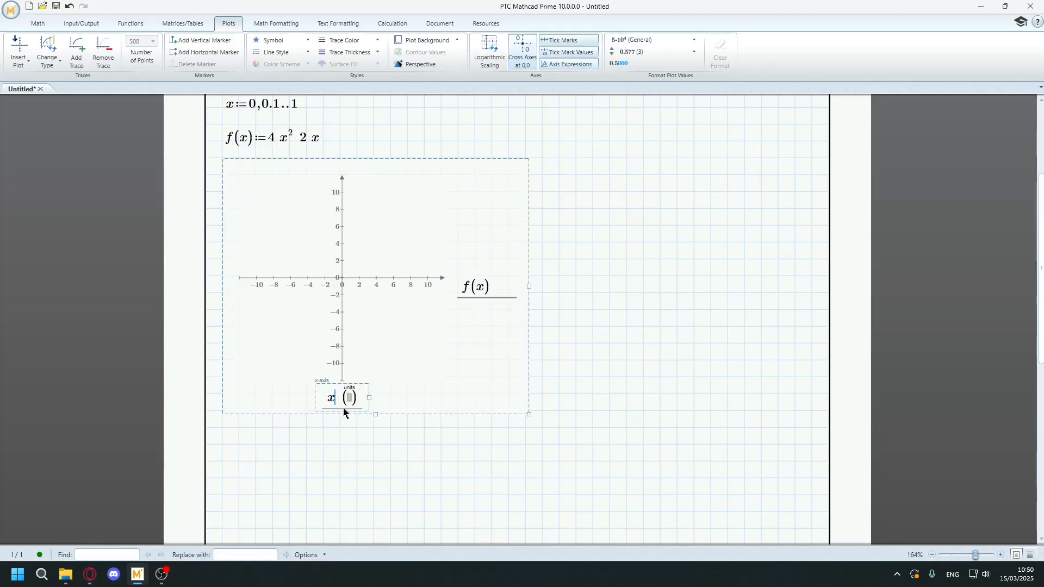
Change the multiplication between the two terms to a subtraction so the function is f(x) := 4·x² − 2·x.
click(309, 155)
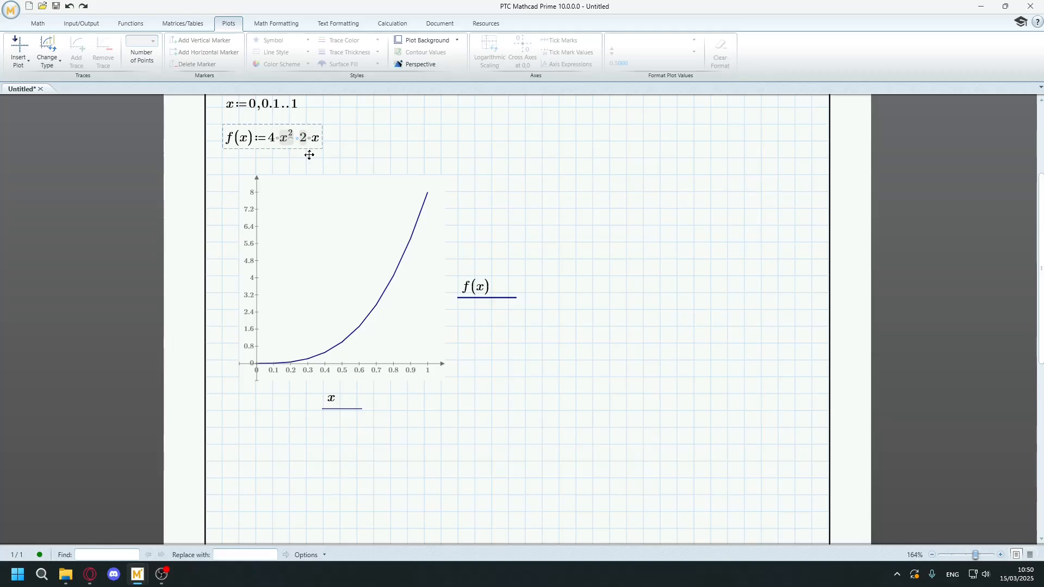
text(-)
click(456, 124)
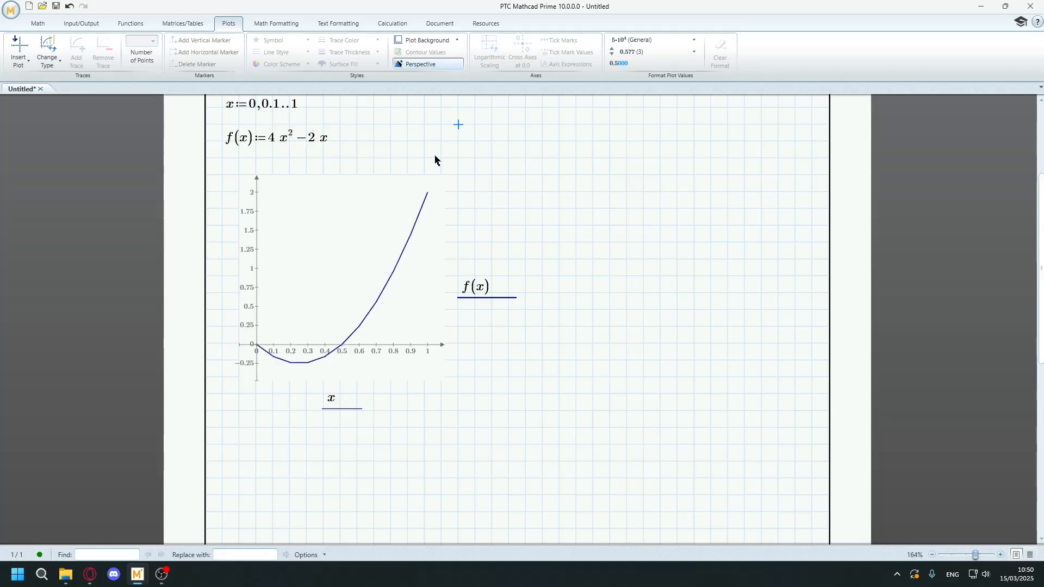
Change the signs of both terms so the function is f(x) := −4·x² + 2·x.
scroll(381, 174, up, 2)
click(310, 193)
key(BackSpace)
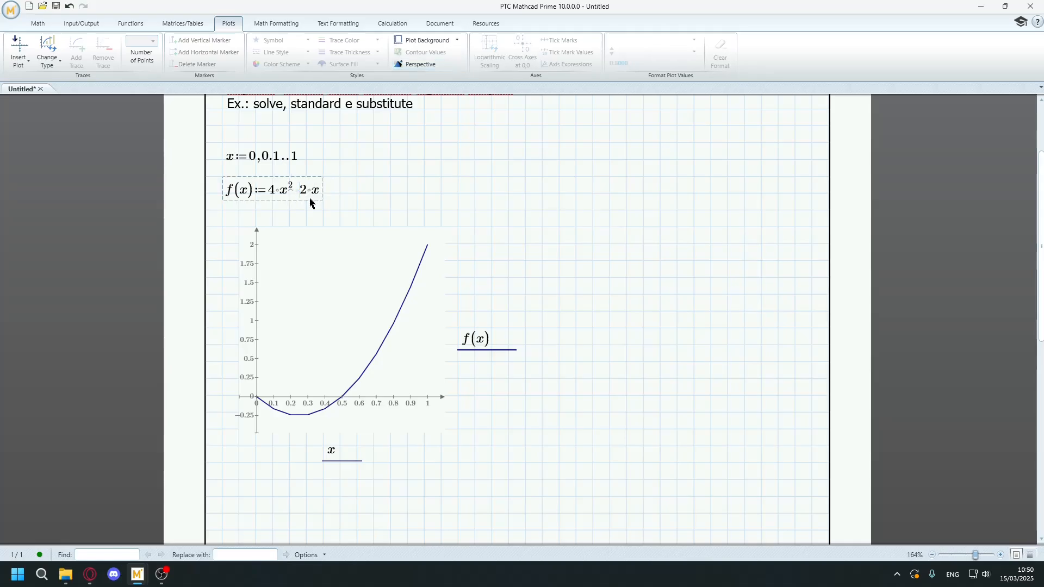
text(+)
click(272, 200)
text(-)
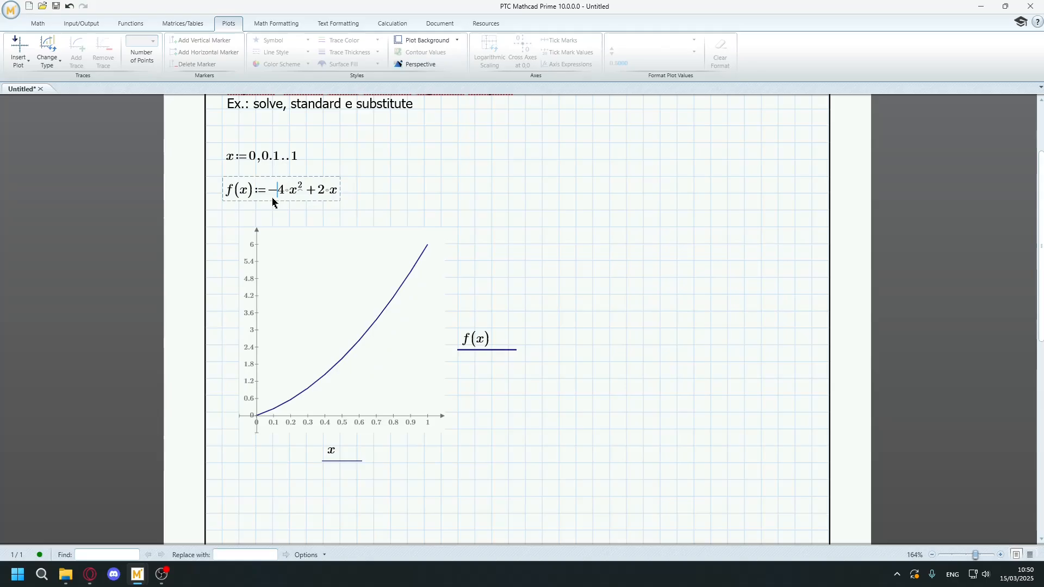
click(455, 208)
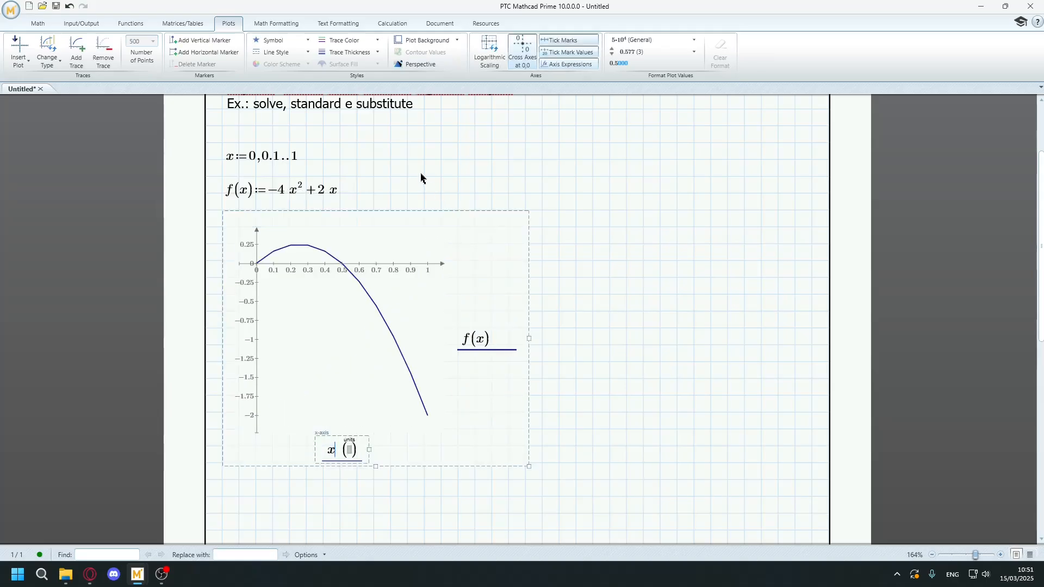
click(593, 261)
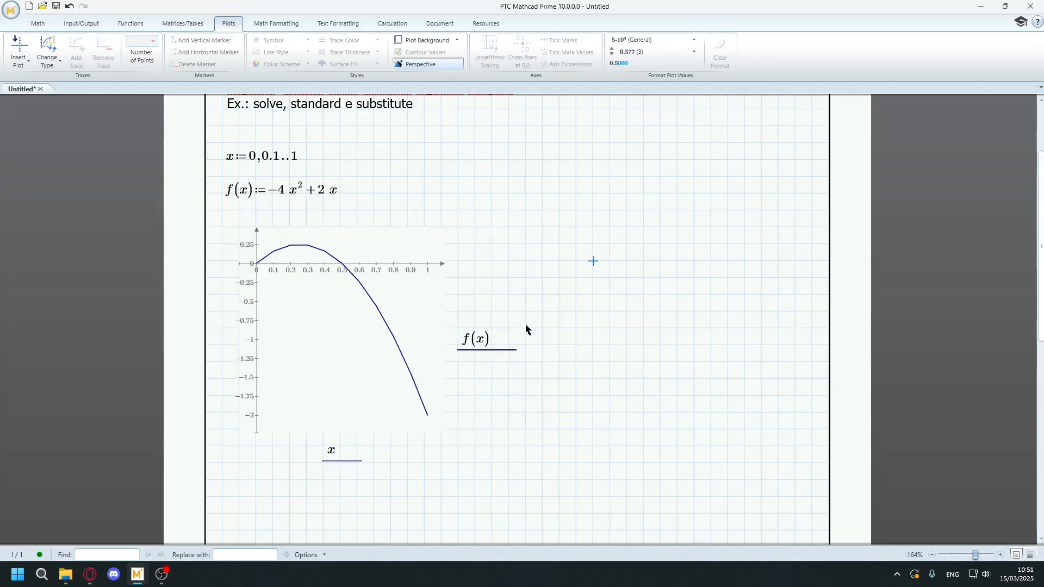
Enter the equation d/dx f(x) = 0 beside the definition of f and evaluate it with the solve keyword.
scroll(526, 329, up, 2)
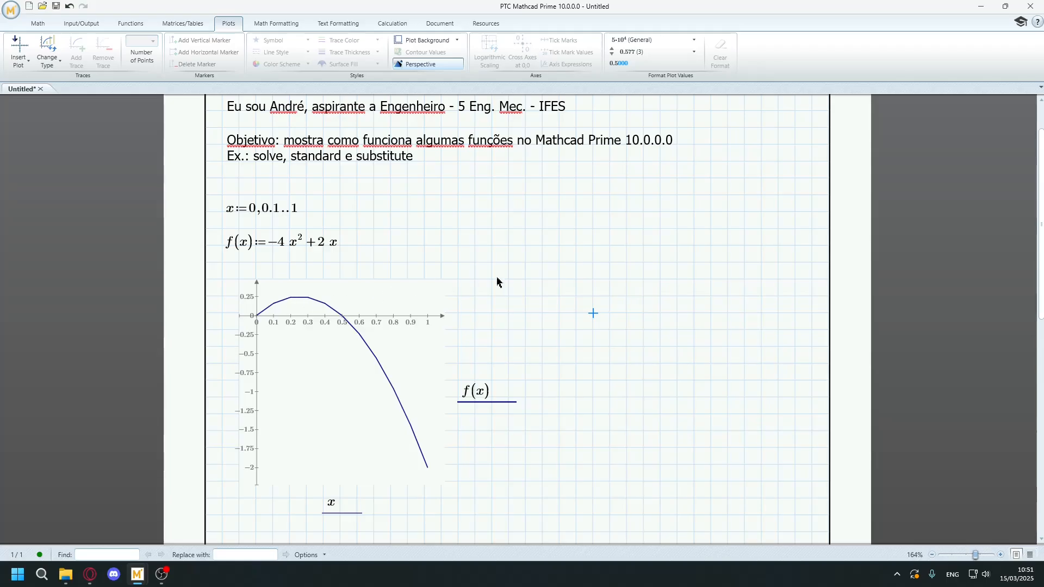
click(298, 243)
click(396, 249)
key(ctrl+shift+d)
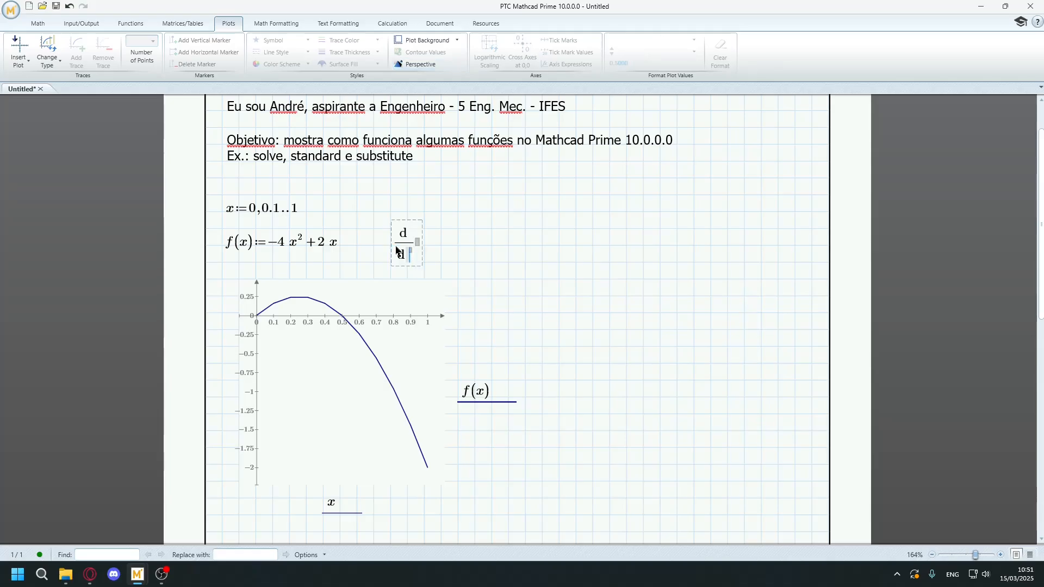
text(x f(x)=0 solve → 1/4)
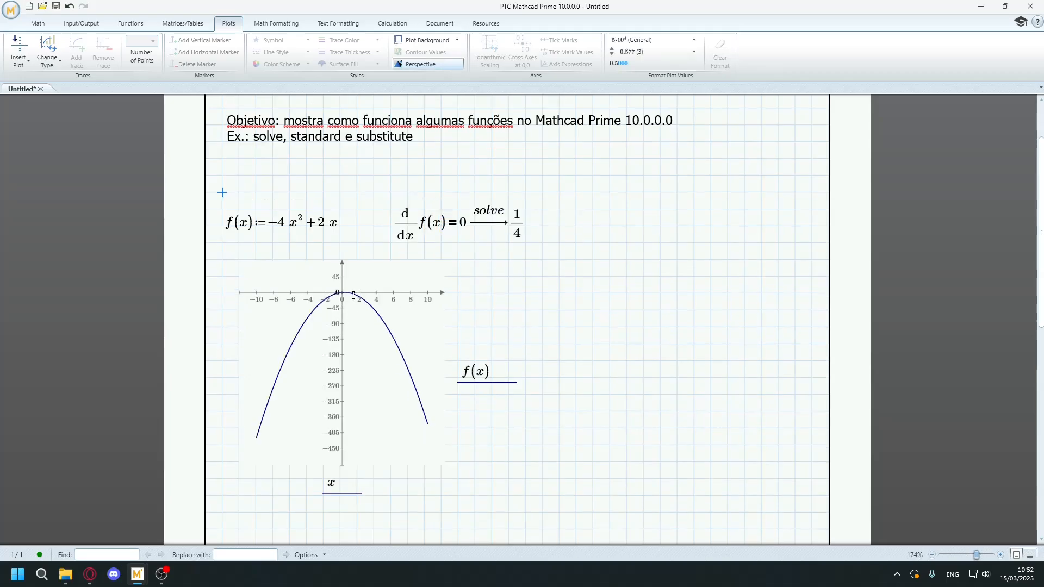
Paste the range x := 0, 0.1 .. 1 above the definition of f to inspect the curve's peak, and remove it again.
ctrl+scroll(353, 295, up, 2)
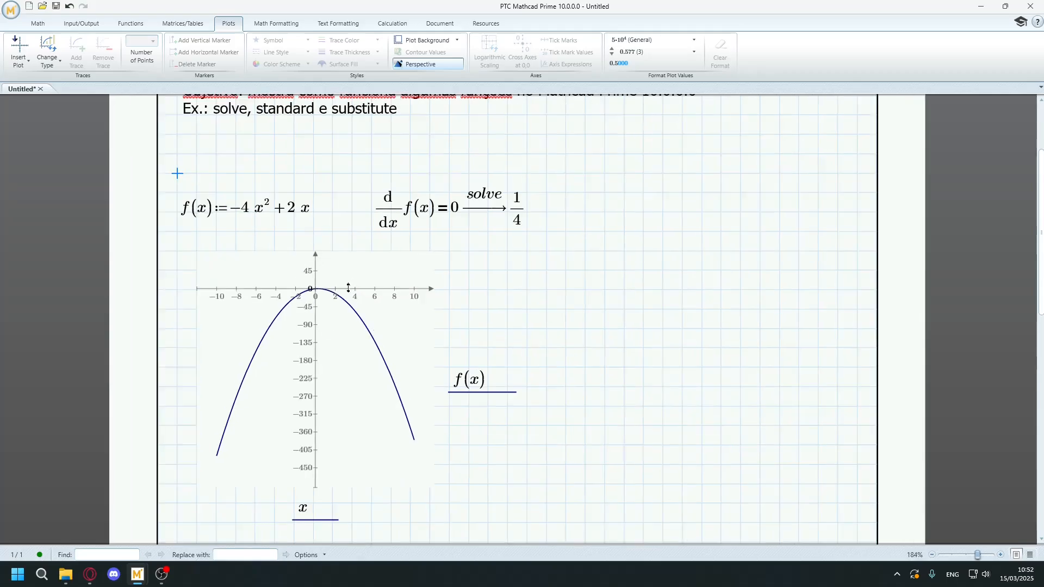
click(342, 291)
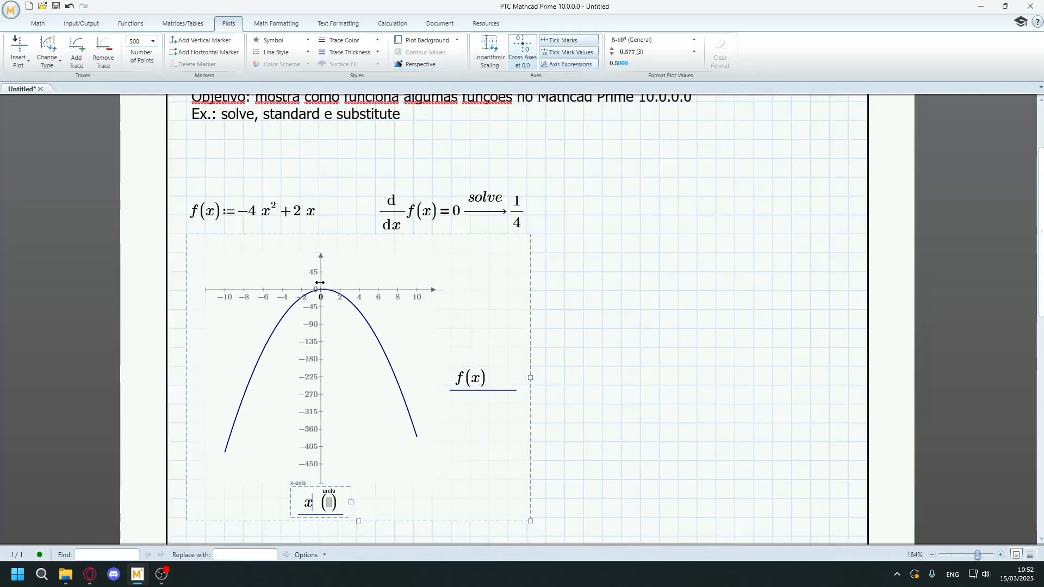
click(582, 196)
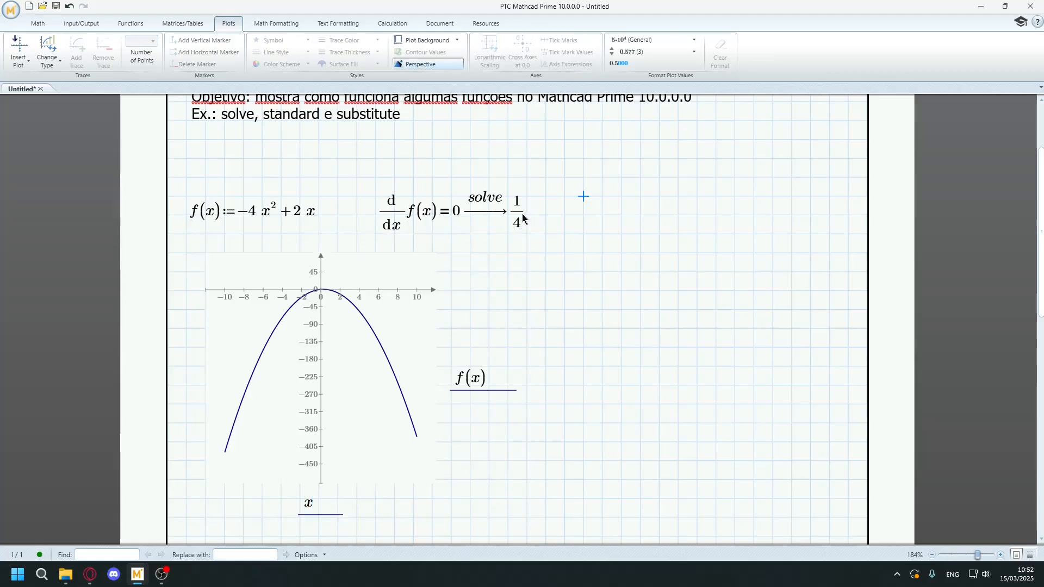
click(199, 177)
text(x:=0,0.1..1)
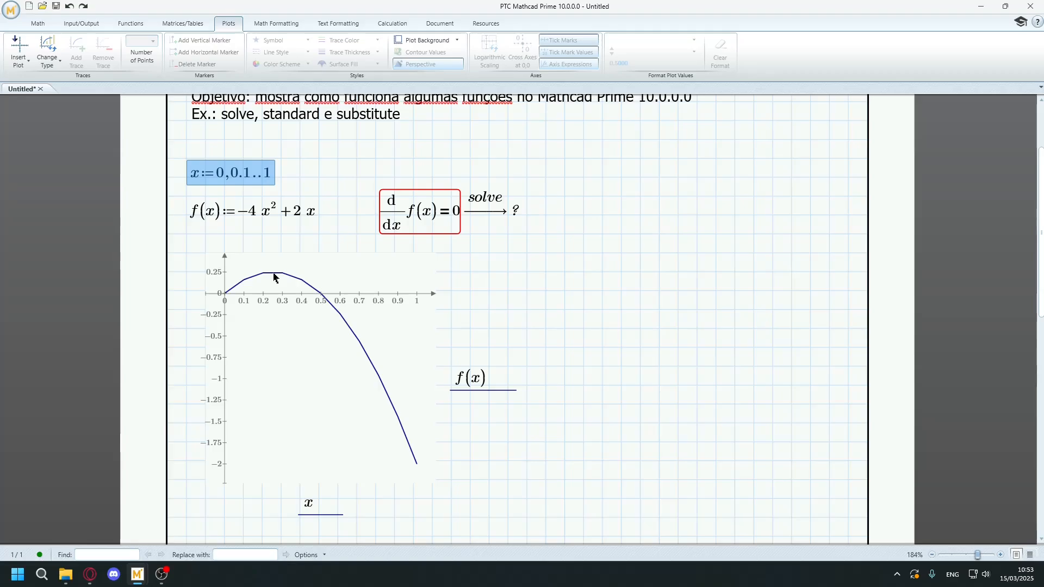
key(Delete)
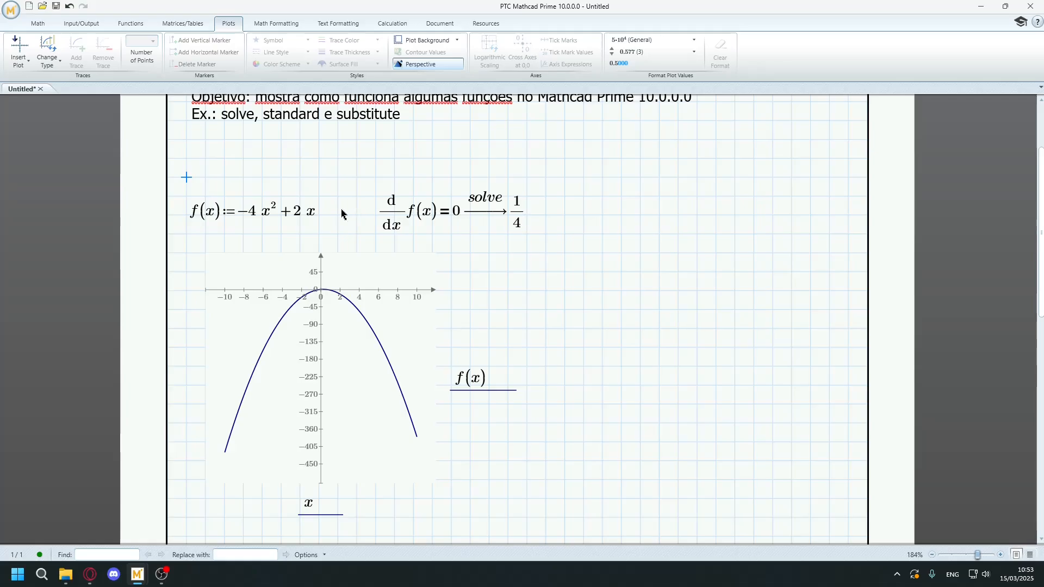
Switch to the fluid mechanics textbook PDF in the Opera browser and maximize its window.
scroll(266, 226, up, 1)
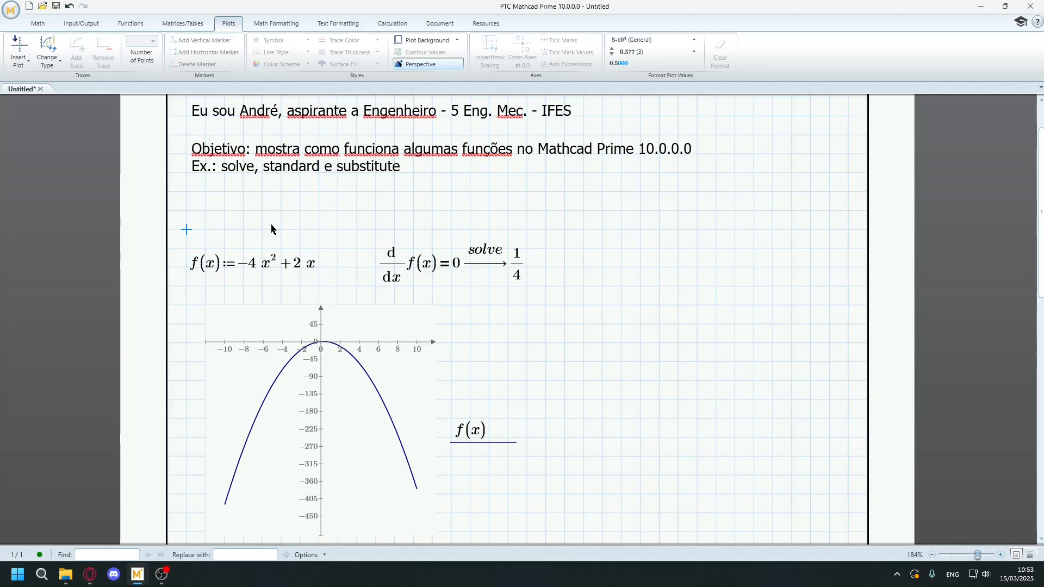
click(90, 574)
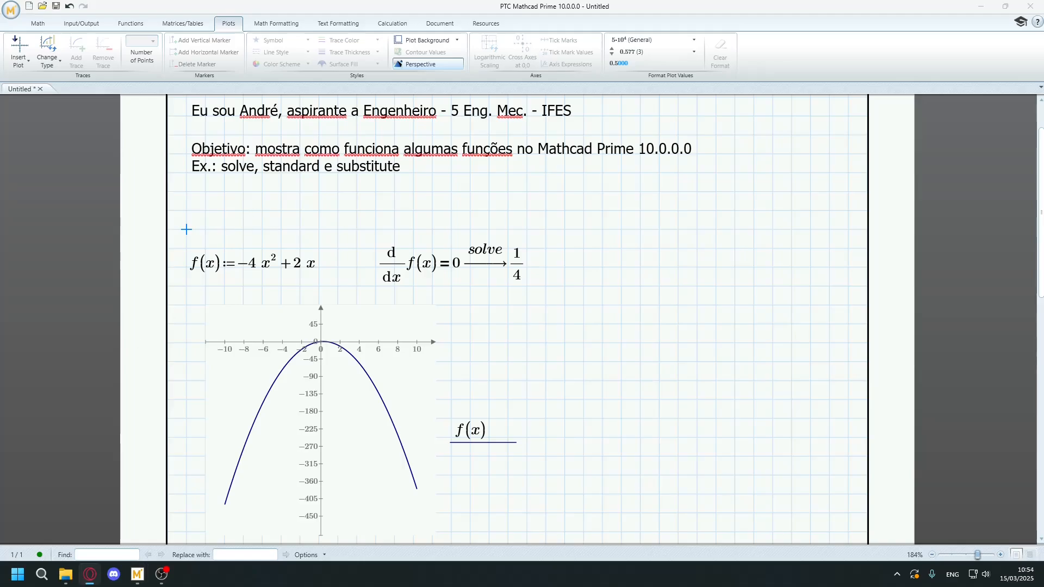
drag(0, 292, 427, 177)
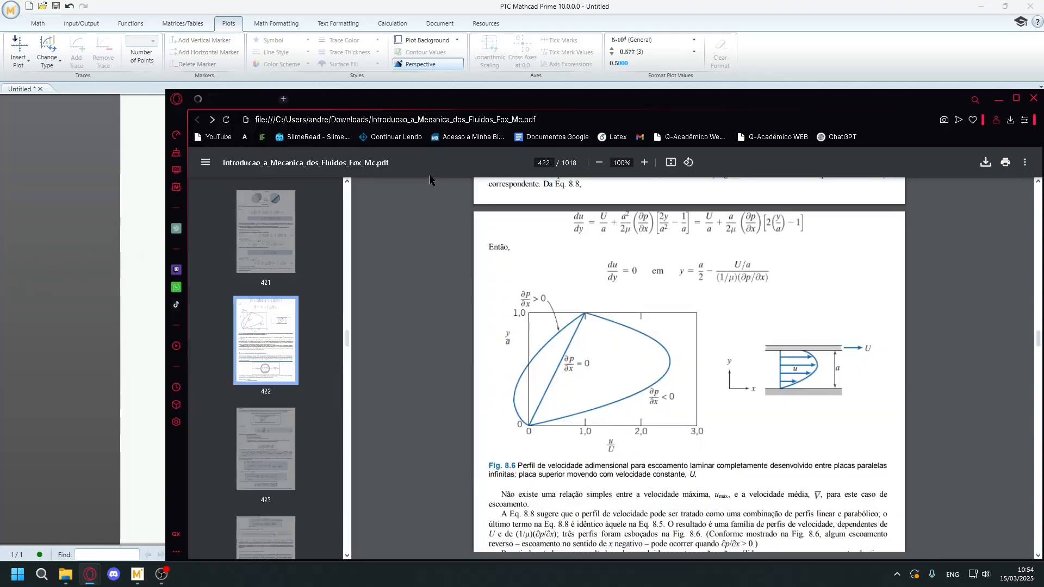
drag(587, 100, 468, 36)
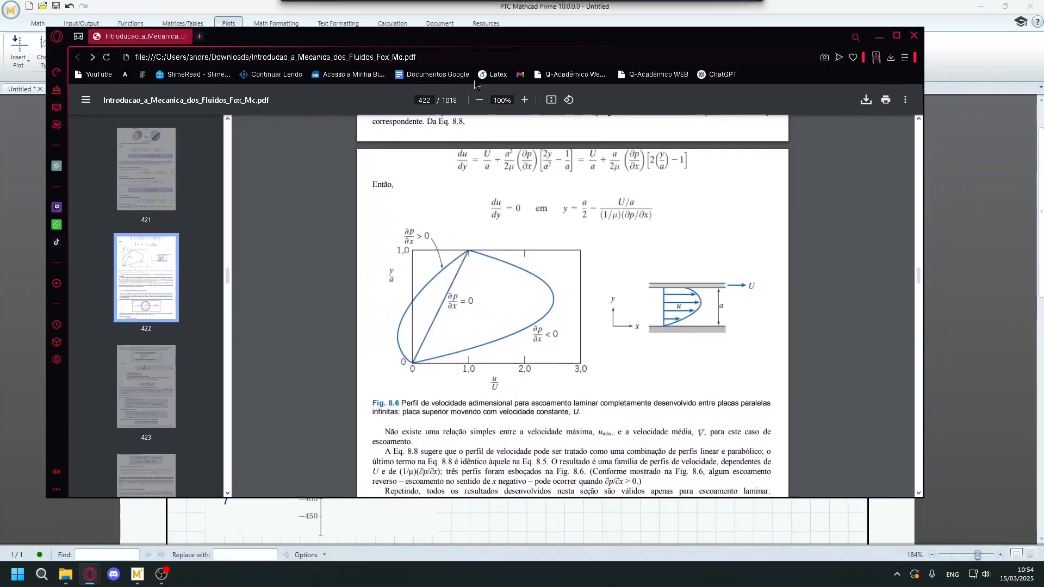
click(896, 35)
Examine the velocity profile diagram between the parallel plates in Fig. 8.6 of the textbook.
scroll(632, 328, up, 5)
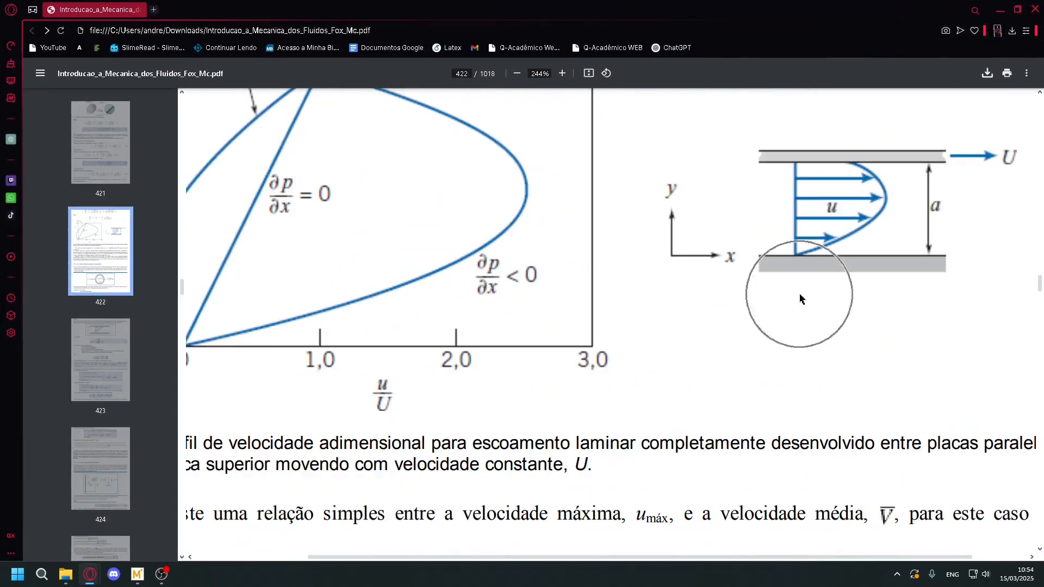
drag(383, 558, 547, 549)
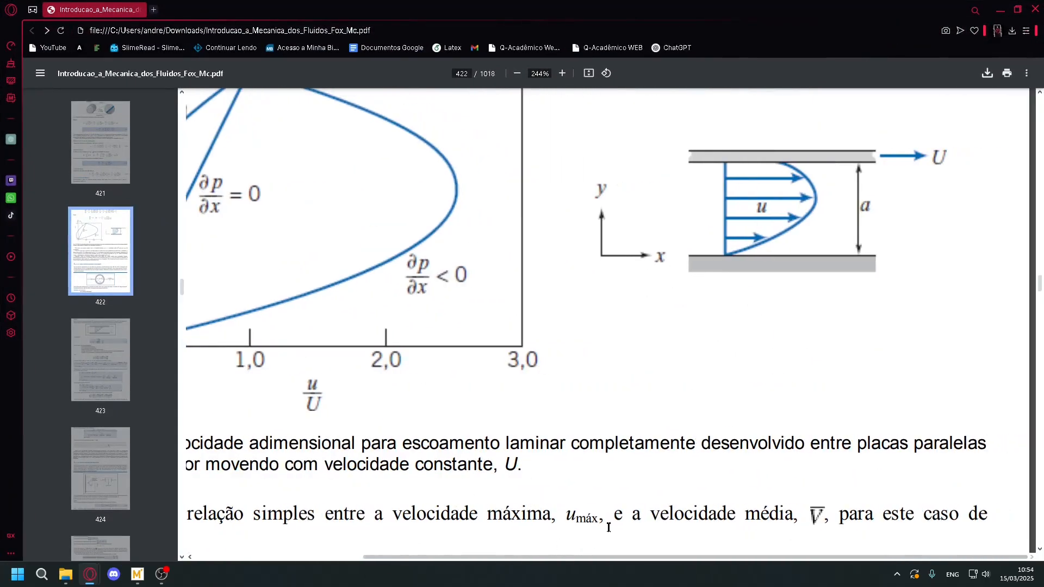
scroll(798, 356, up, 2)
scroll(798, 356, up, 3)
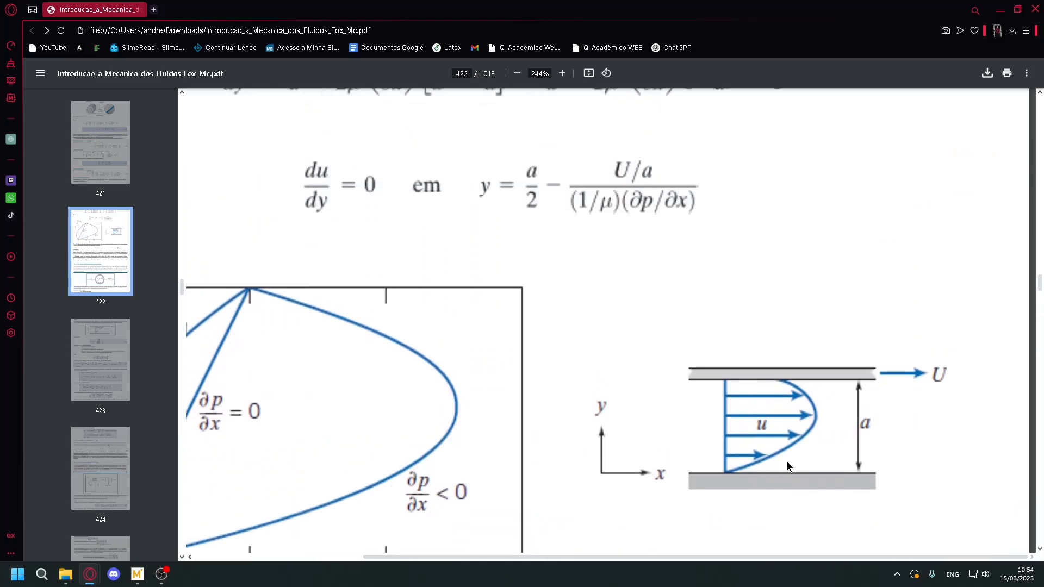
scroll(794, 389, down, 1)
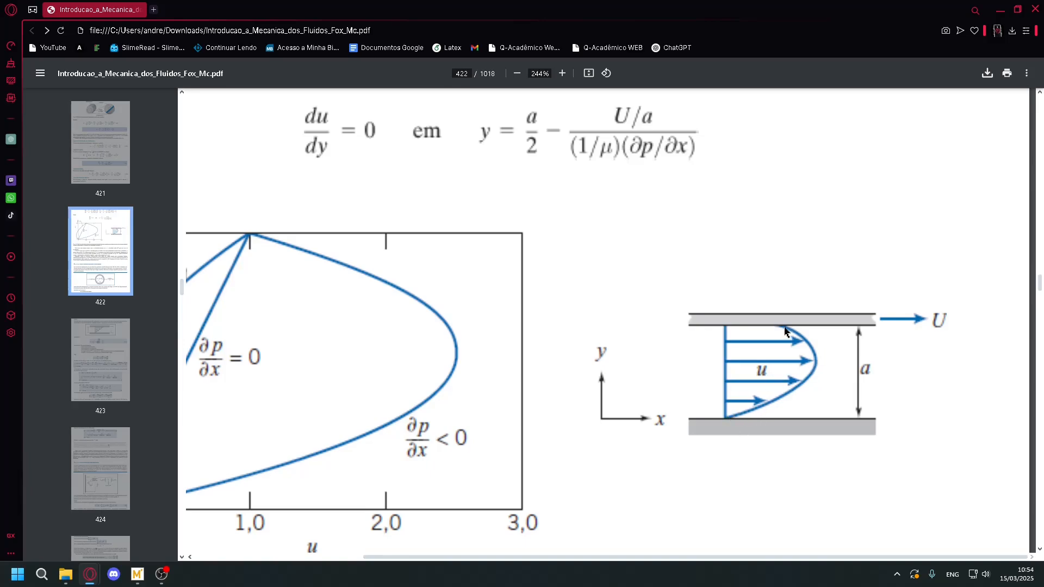
scroll(786, 332, down, 1)
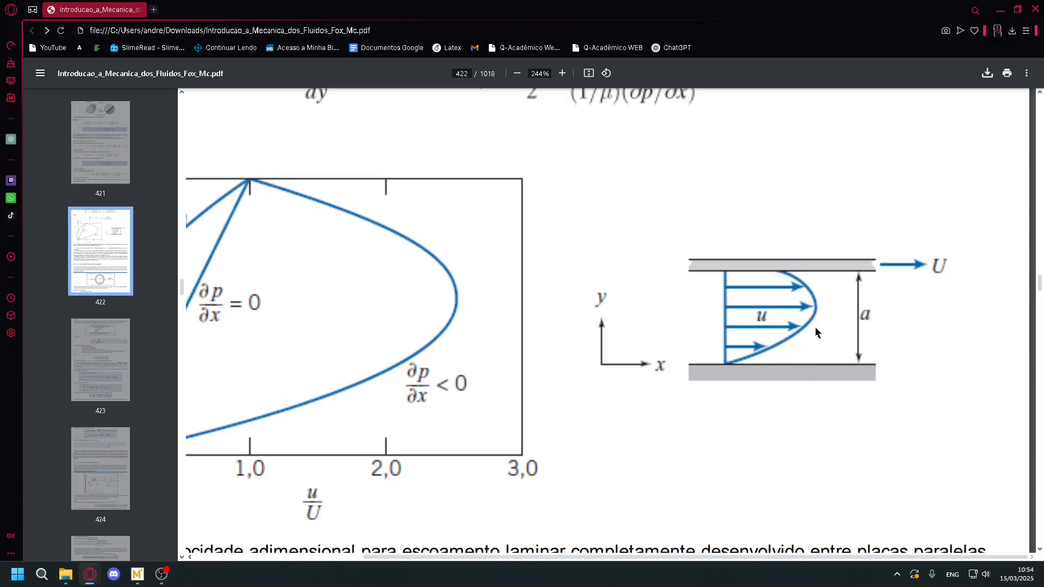
Return to the Mathcad Prime worksheet and delete the plot of f(x).
drag(899, 5, 0, 332)
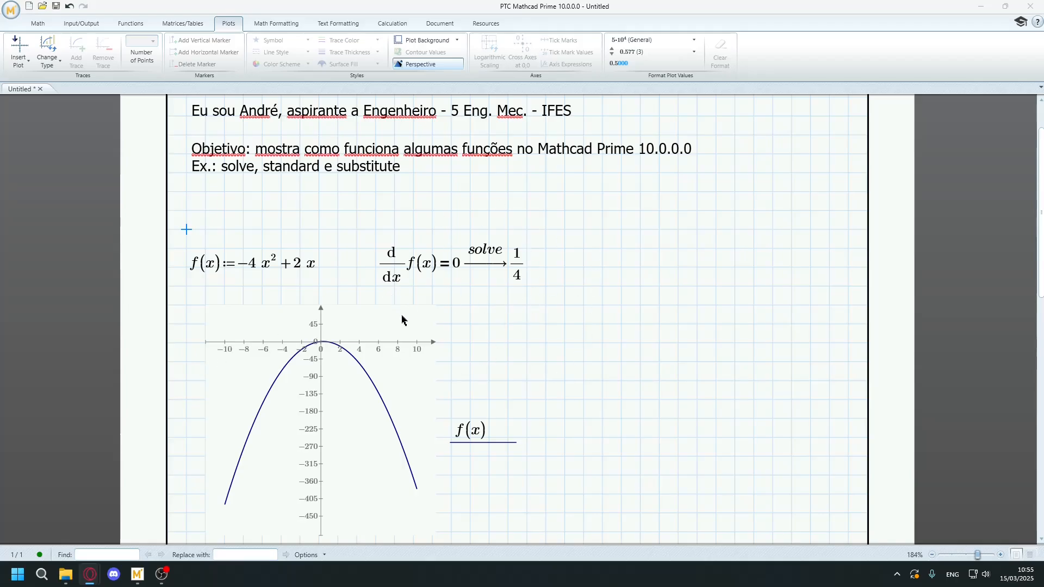
click(326, 305)
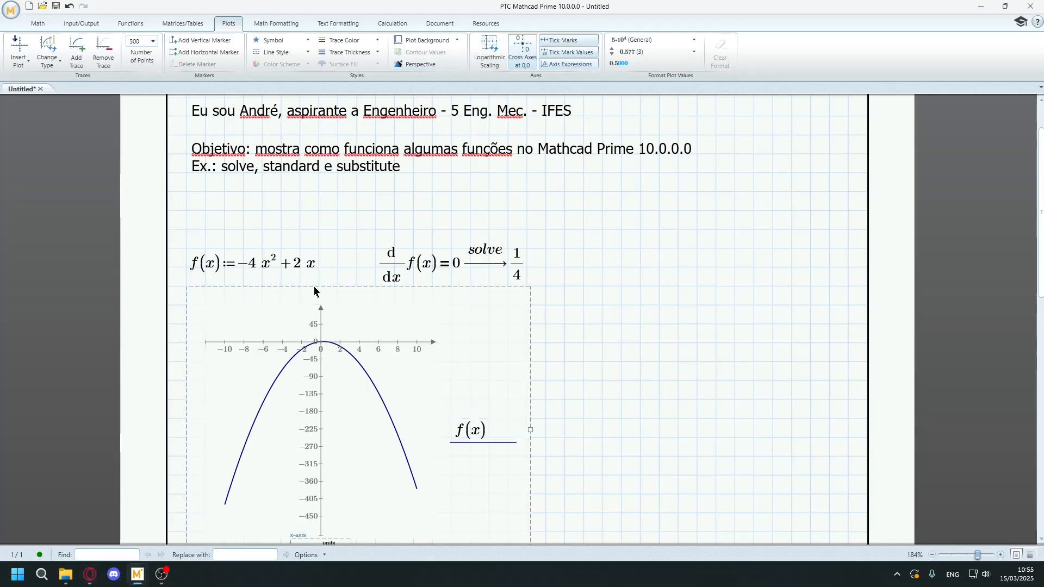
click(313, 286)
key(Delete)
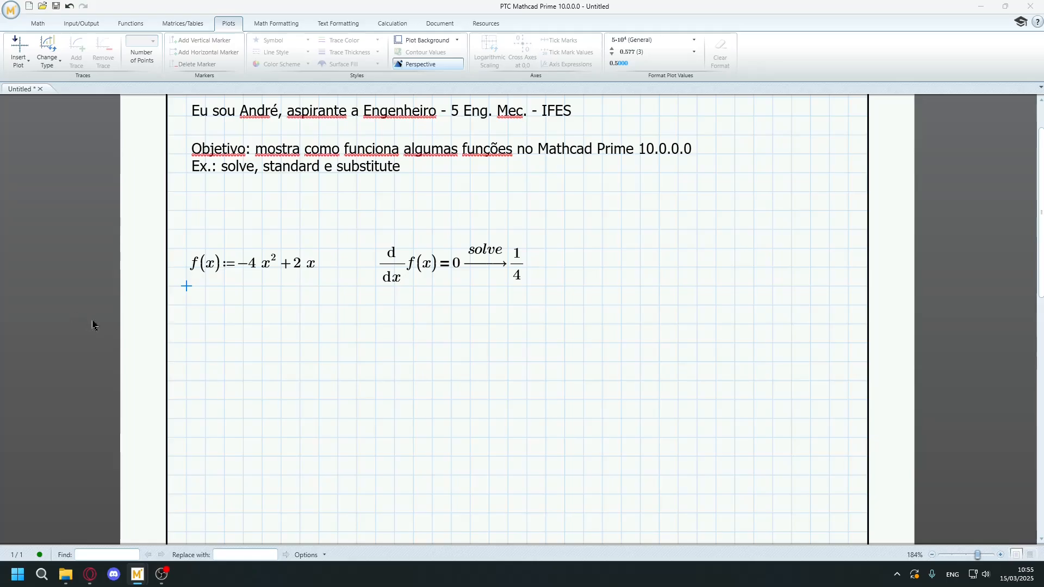
Paste the symbolic integrals defining τ (of ΔP dy) and u (of τ/μ dy) below the definition of f.
click(195, 343)
key(ctrl+v)
click(496, 311)
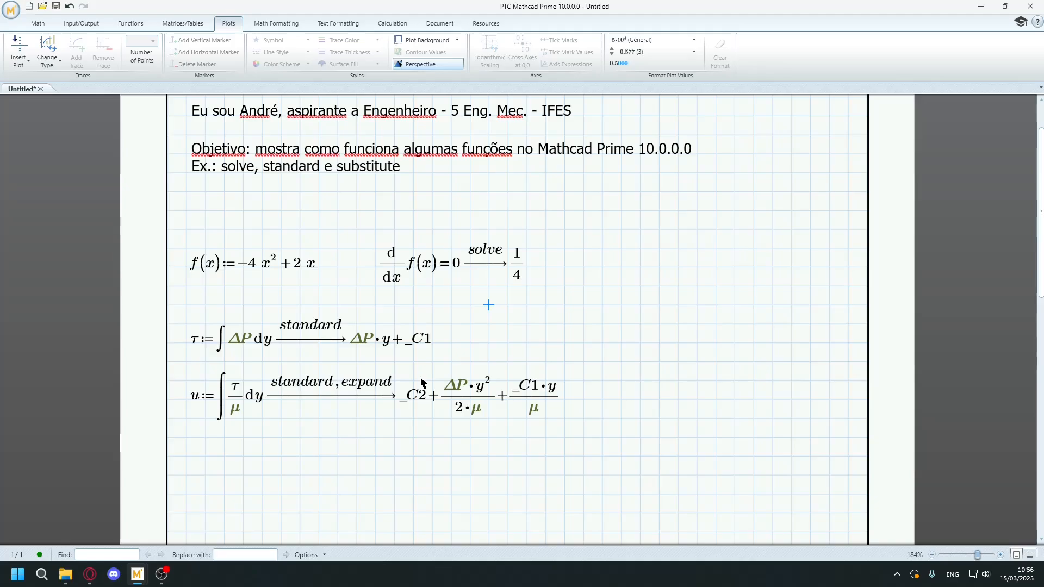
Remove the expand keyword from the symbolic evaluation of u to compare the two result forms, and restore it by undoing.
double_click(376, 378)
key(BackSpace)
click(653, 375)
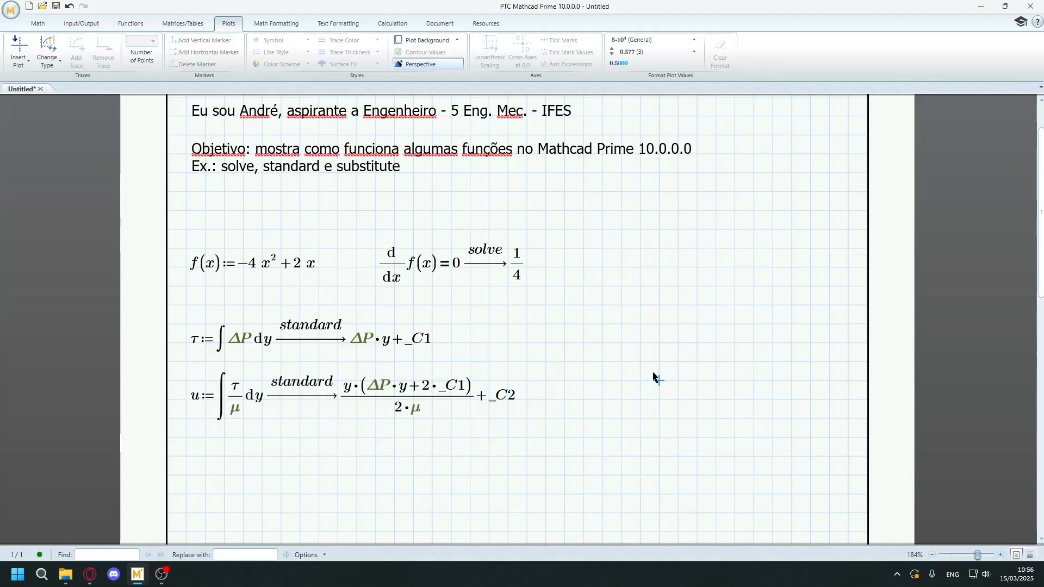
key(ctrl+z)
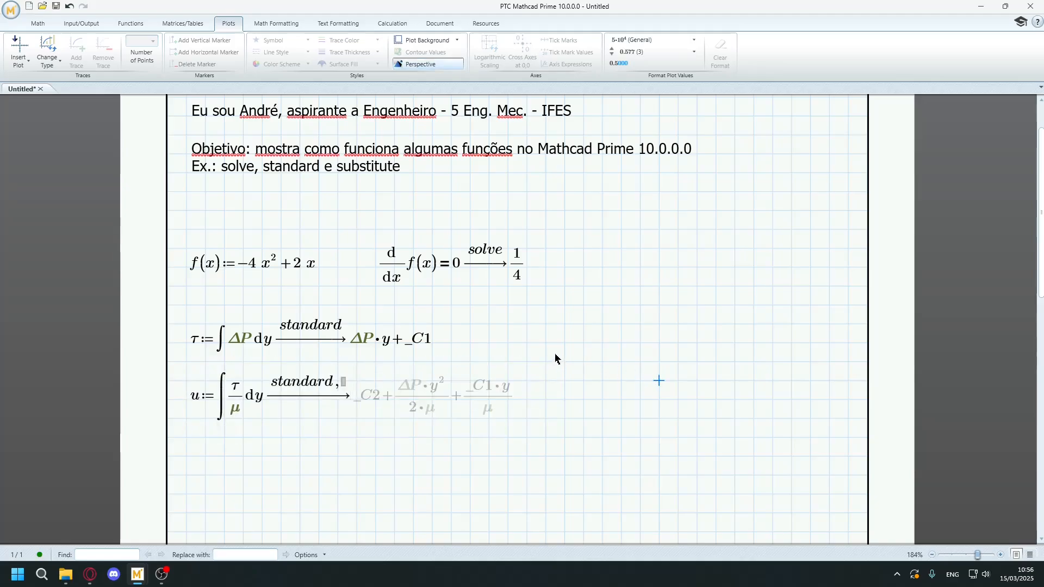
key(ctrl+z)
click(697, 342)
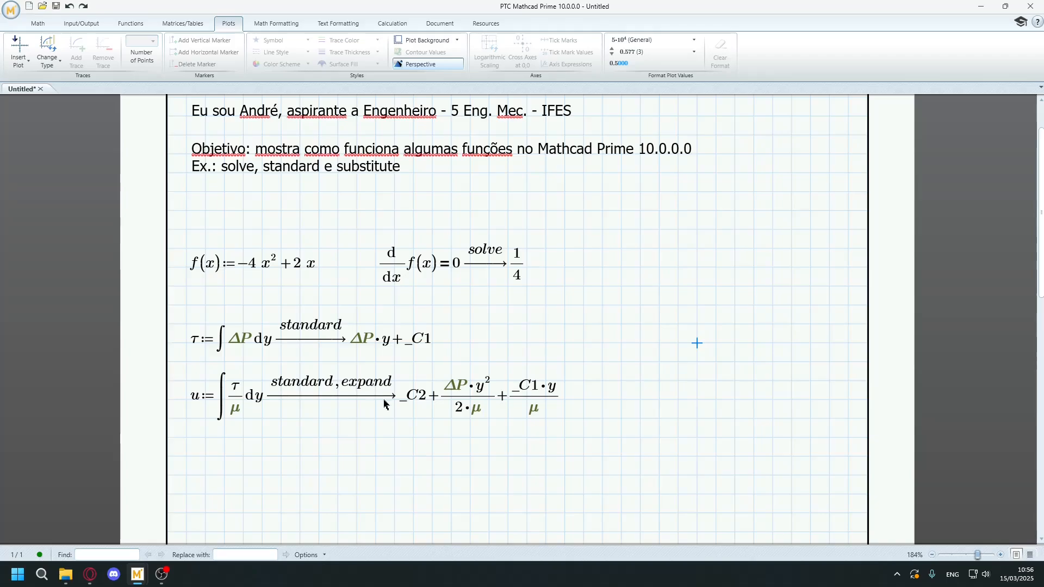
double_click(374, 387)
key(BackSpace)
key(ctrl+z)
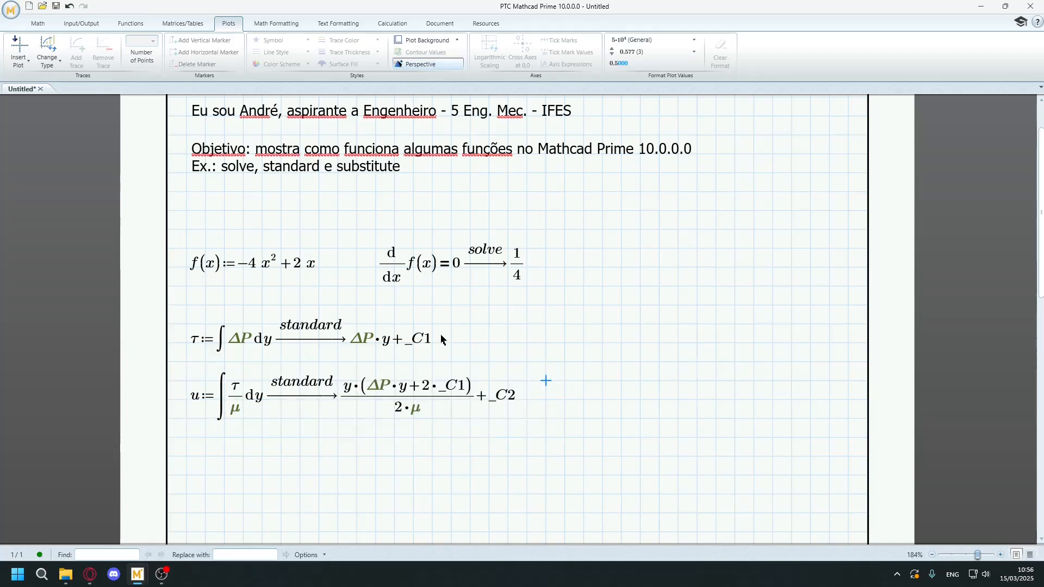
key(ctrl+y)
key(ctrl+z)
click(618, 380)
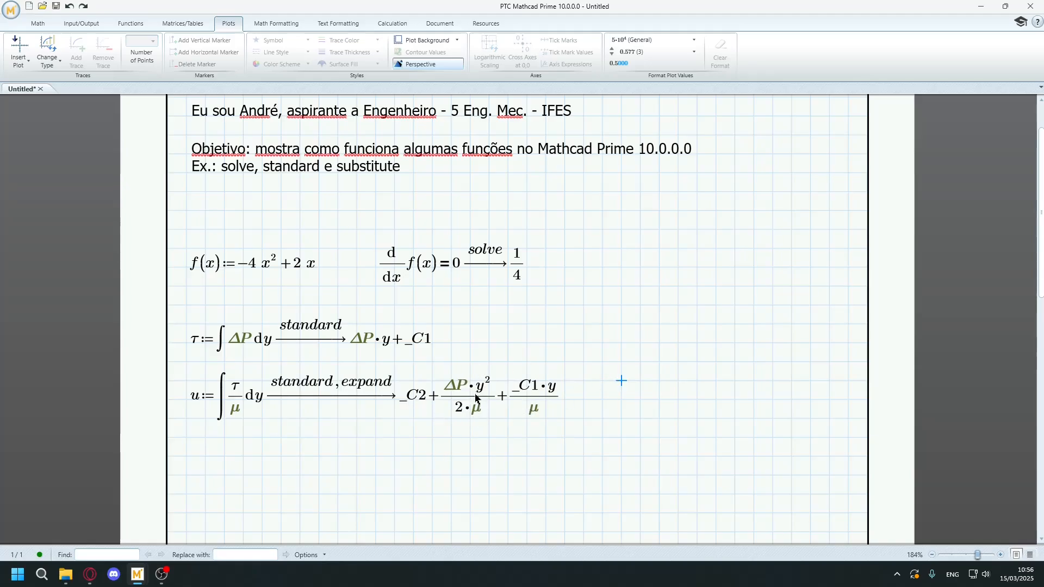
Below the definition of u, write an equation setting the derivative of u with respect to y equal to 0.
scroll(230, 372, down, 3)
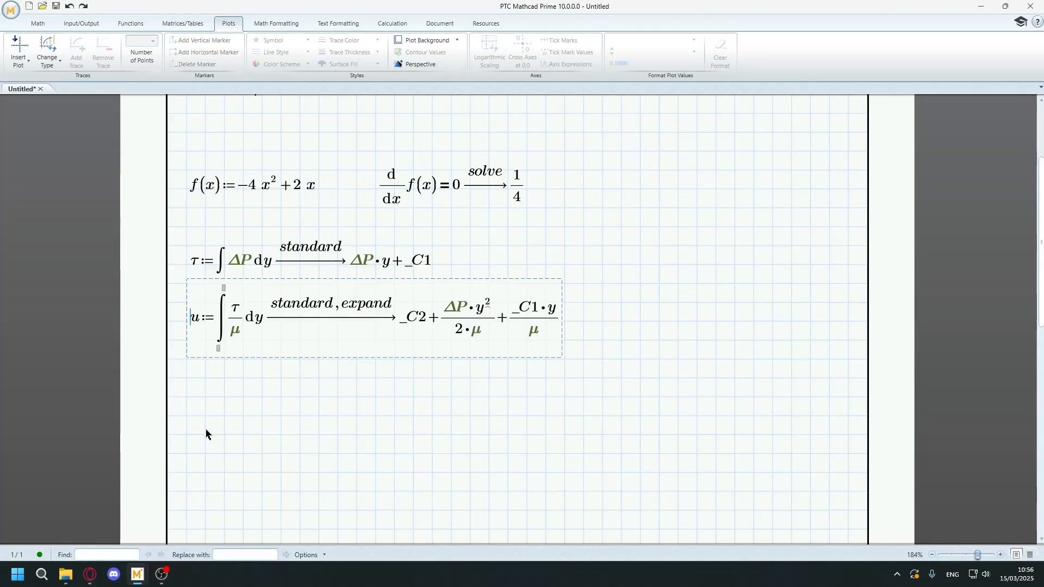
click(202, 398)
click(193, 382)
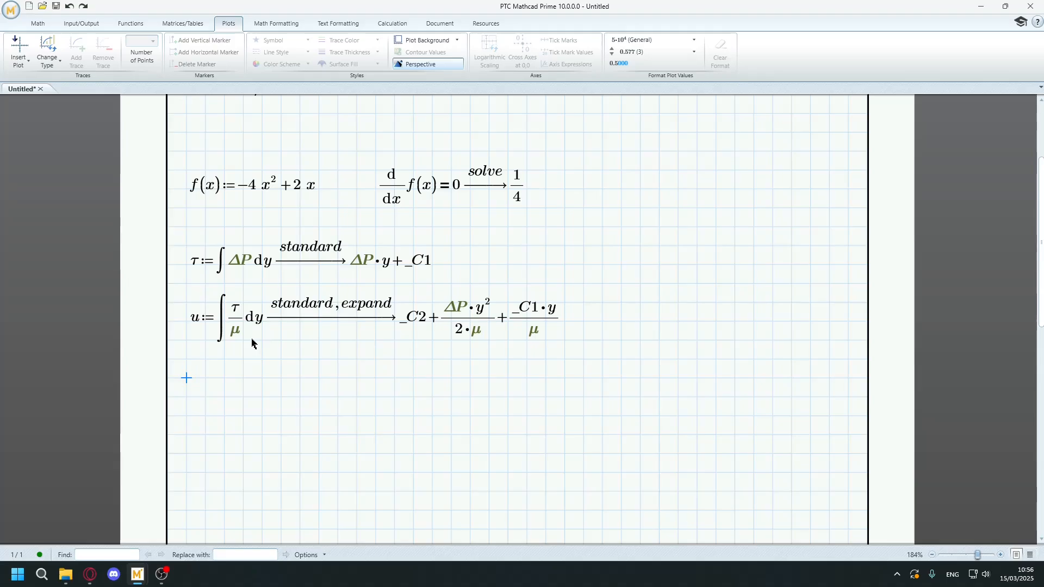
key(ctrl+shift+d)
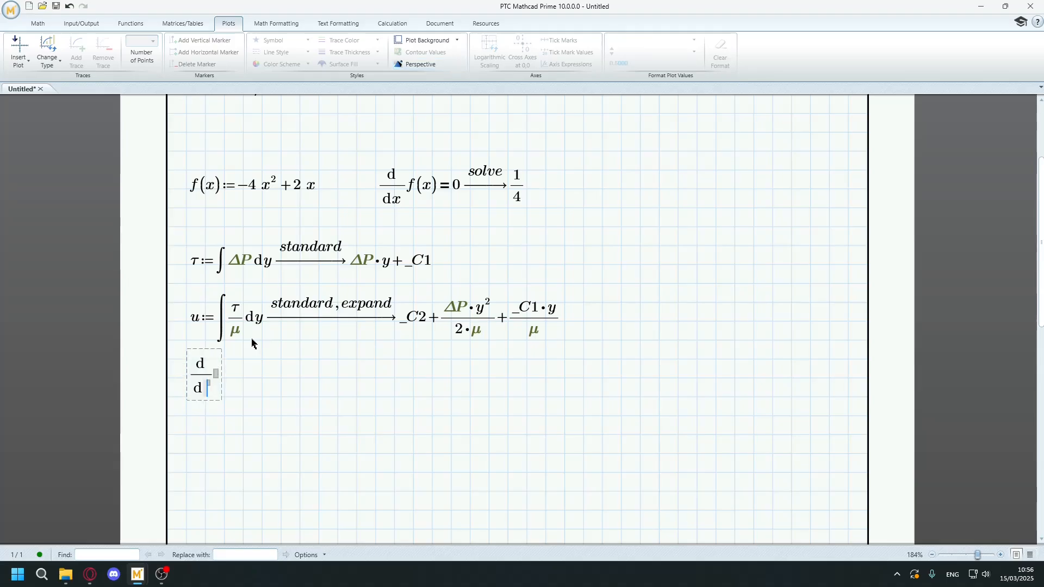
text(y)
key(Tab)
text(u=)
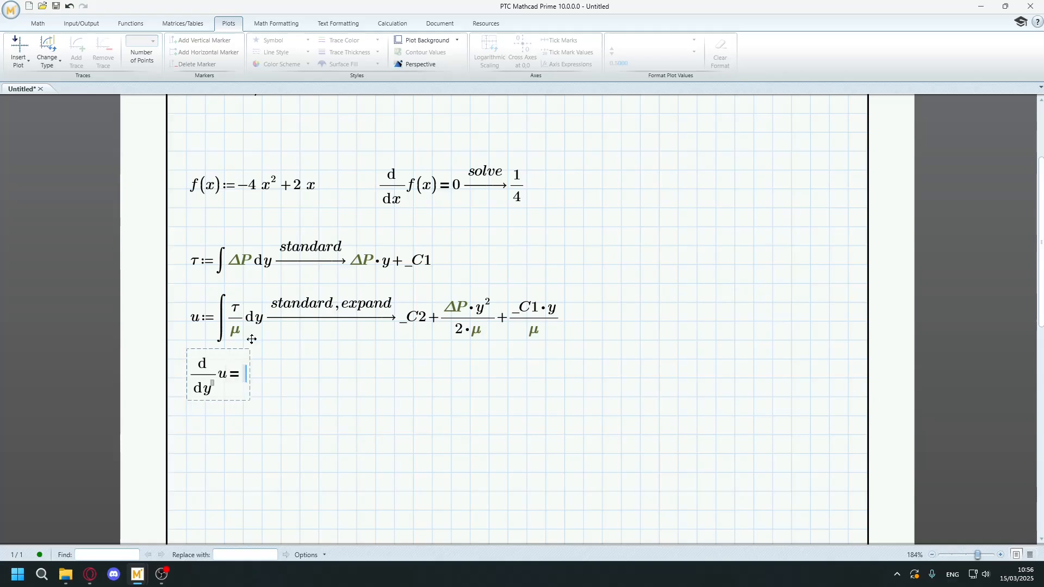
text(0)
Evaluate the derivative equation symbolically with the solve keyword for the variable y.
key(ctrl+period)
text(solv)
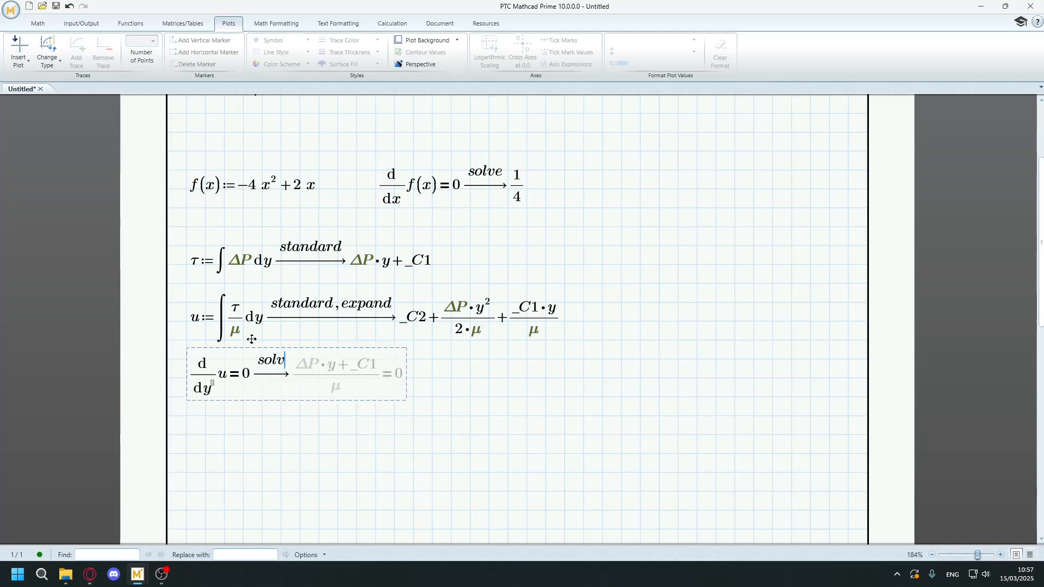
text(e,)
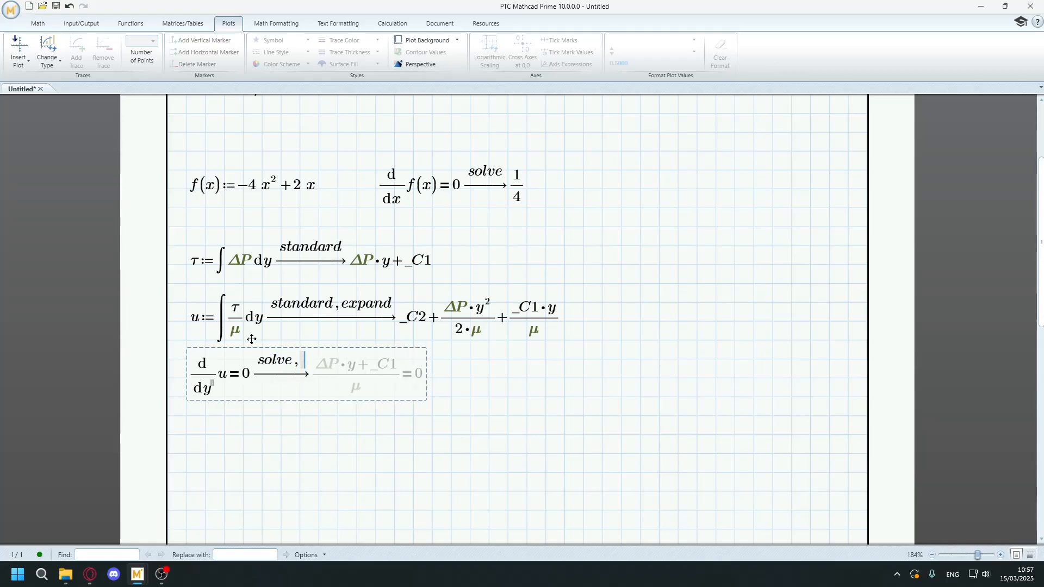
text(y)
click(409, 492)
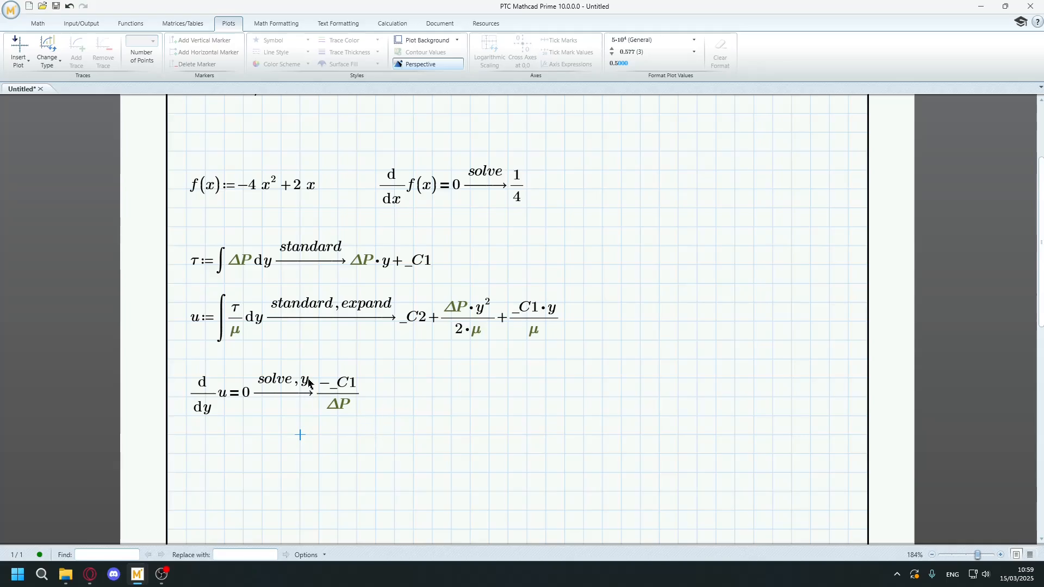
Assign the solved derivative expression to a variable y with the subscript max.
click(187, 396)
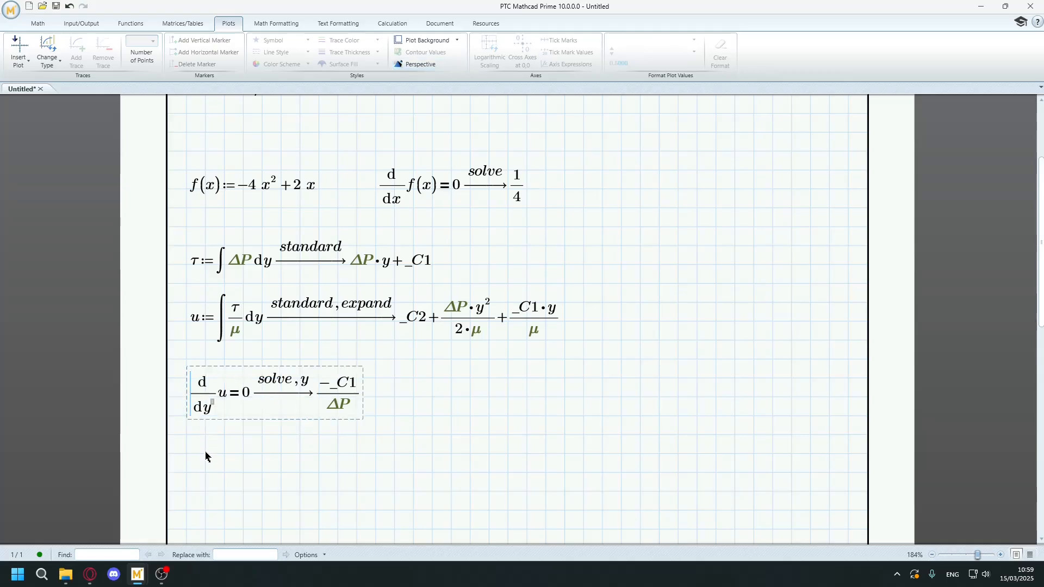
text(:=)
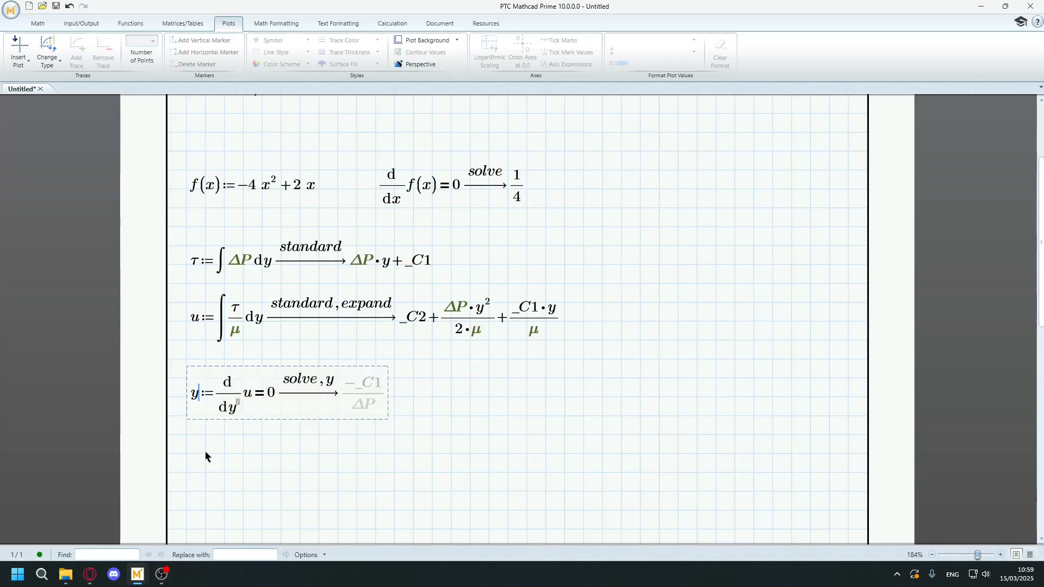
text(y)
text(.max)
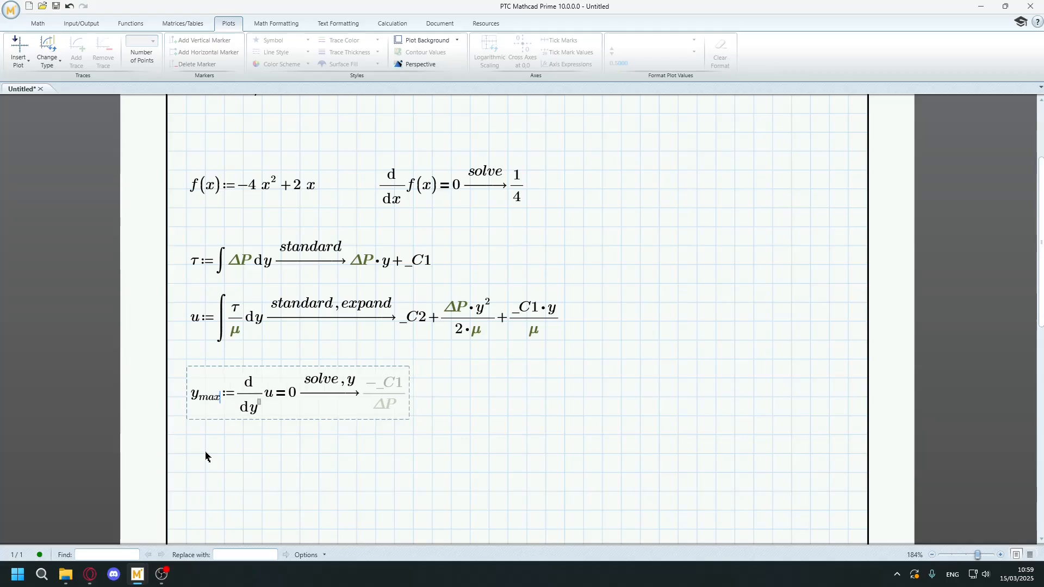
key(Return)
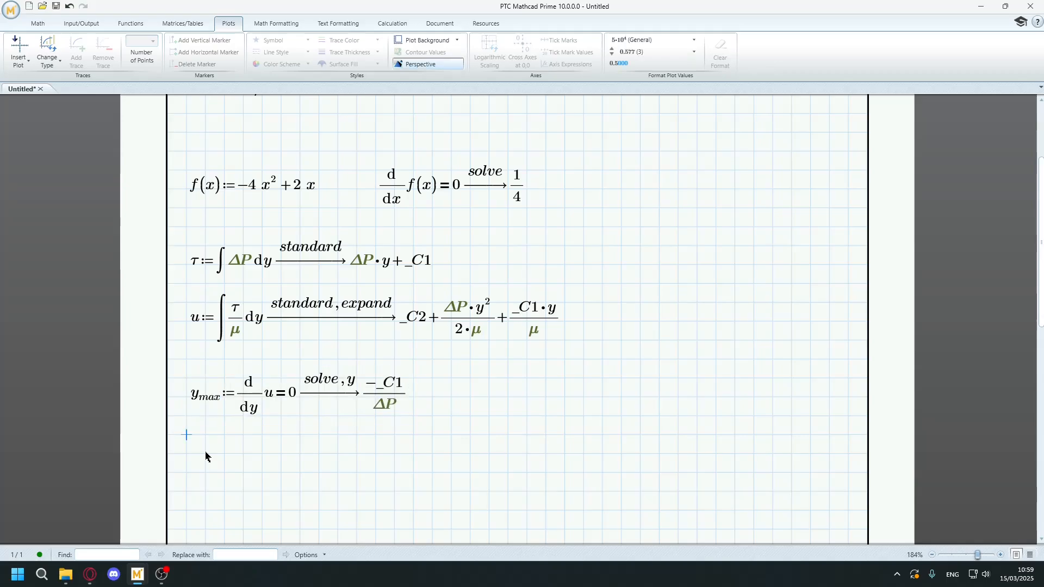
Add a symbolic evaluation of u in a new math region just below the y_max definition.
text(u)
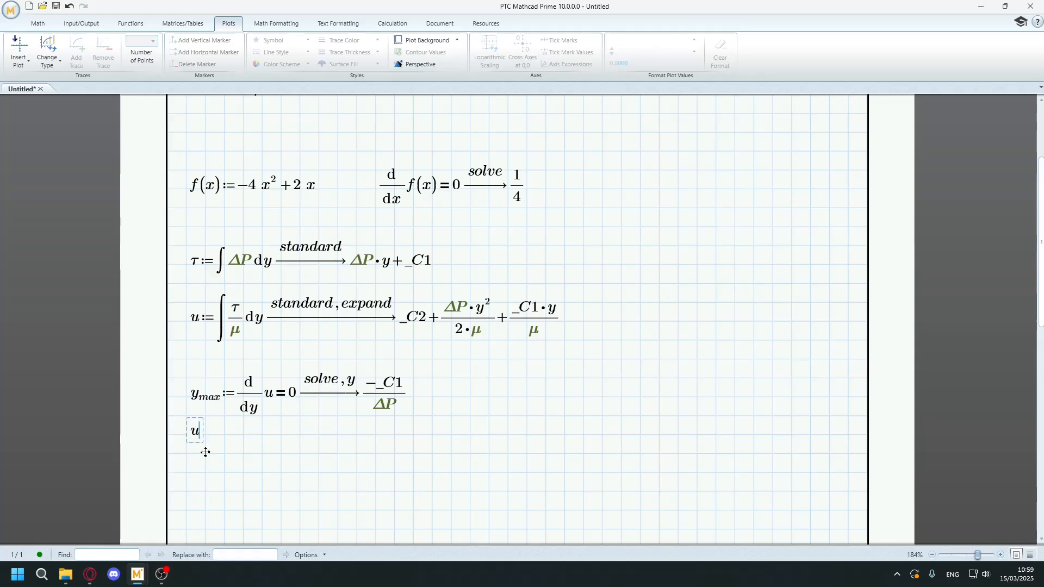
drag(187, 420, 186, 446)
click(194, 450)
key(ctrl+period)
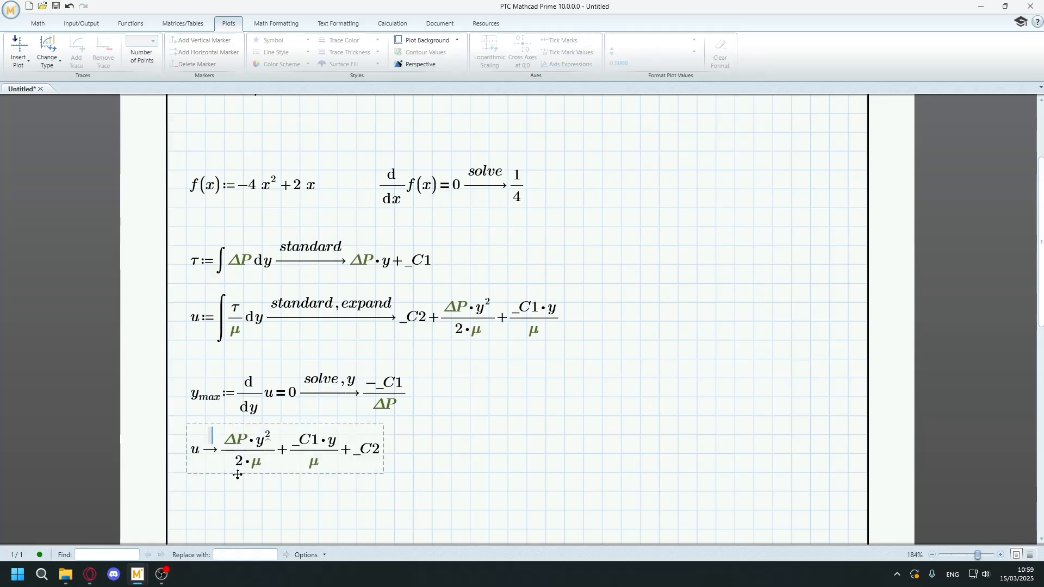
Enter "stutitute, y = y_max" as the keyword expression above the arrow of the new symbolic evaluation of u.
scroll(240, 476, up, 5)
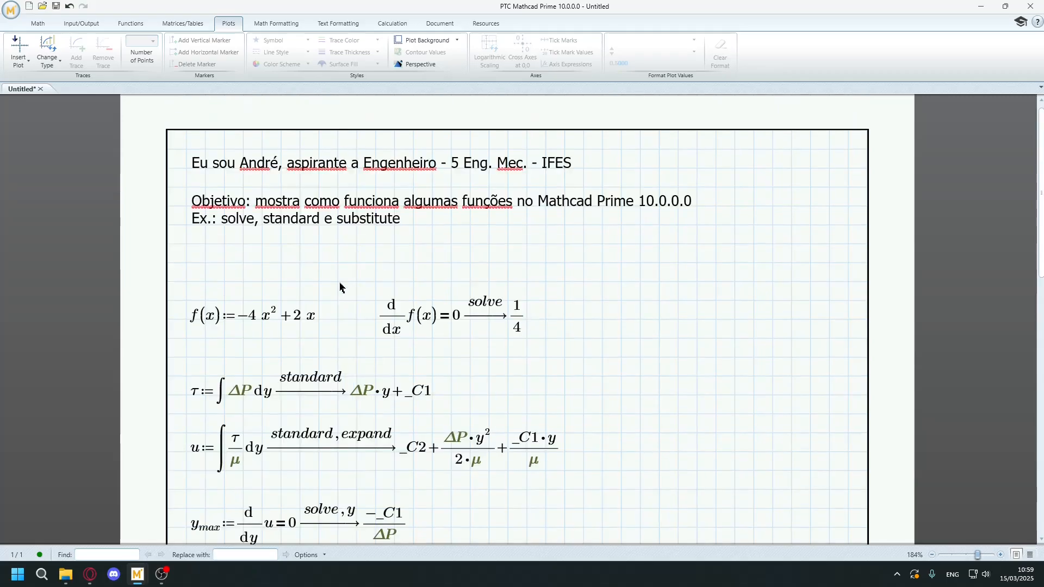
scroll(298, 404, down, 5)
scroll(297, 403, down, 3)
text(stutio)
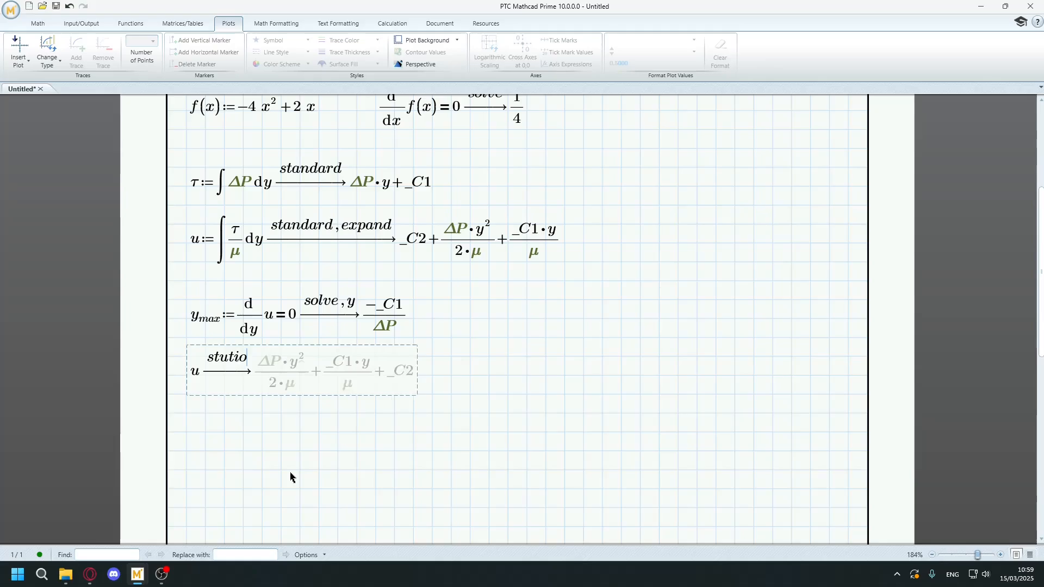
key(BackSpace)
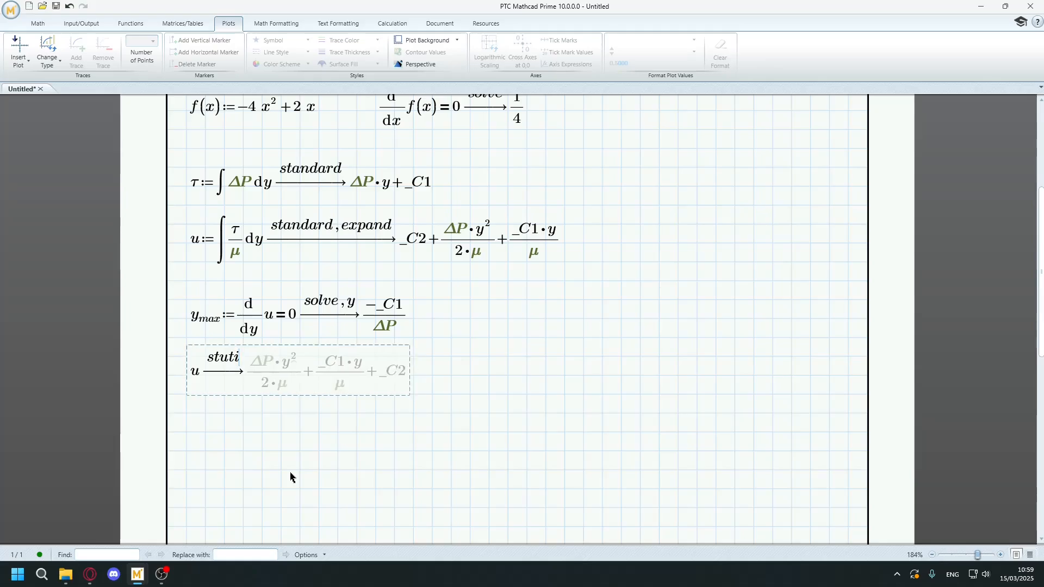
text(tute)
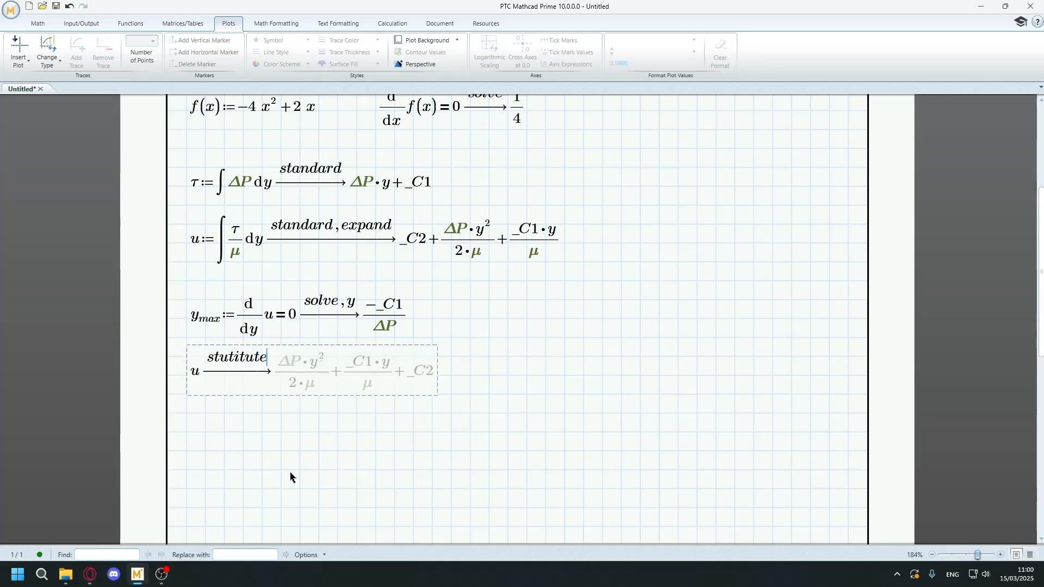
text(,y)
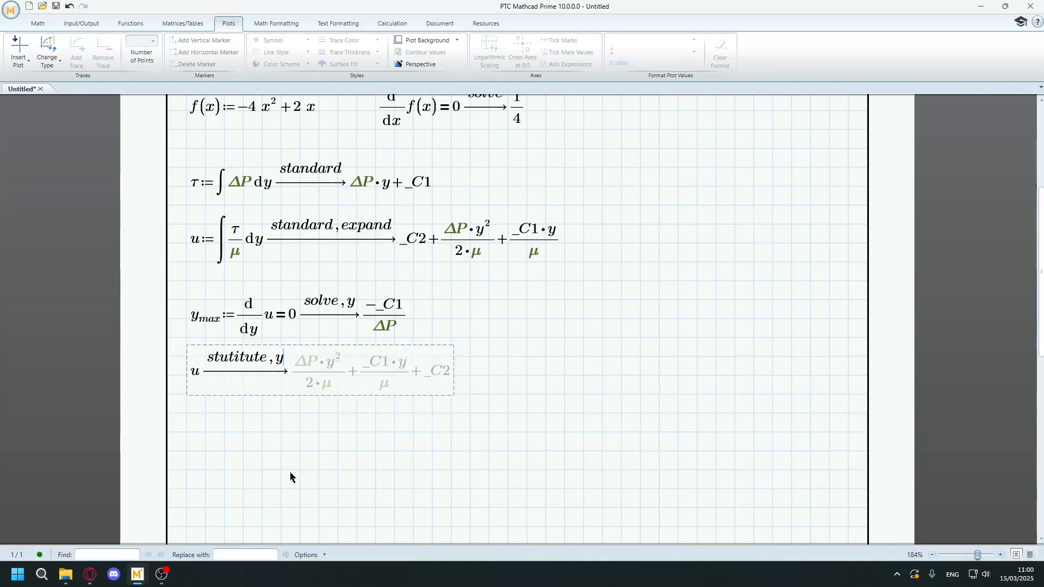
text(=)
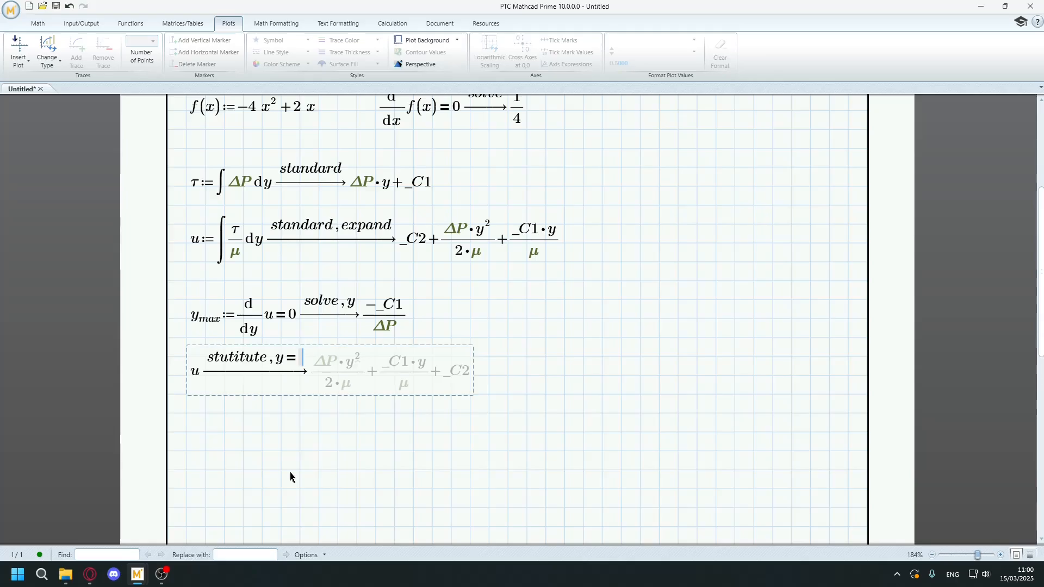
text(y.macx)
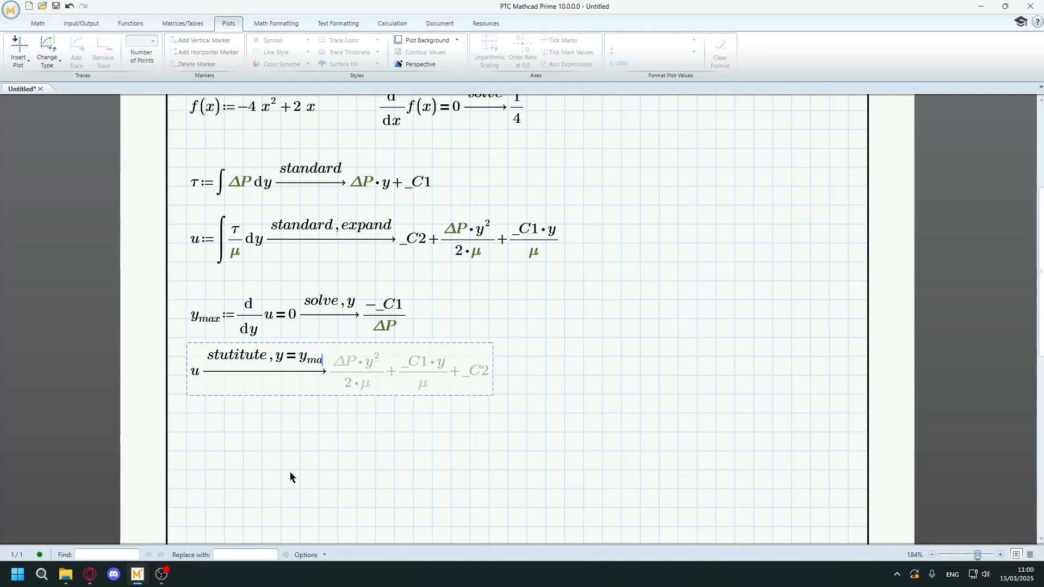
key(BackSpace)
key(BackSpace)
text(x)
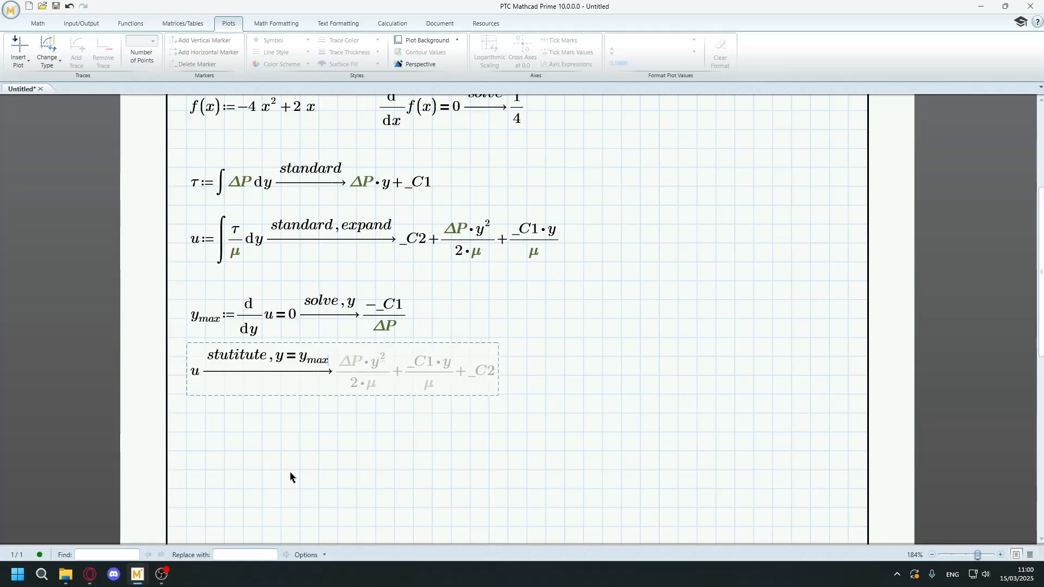
Correct the misspelled keyword in the symbolic evaluation of u to substitute.
click(291, 478)
double_click(239, 357)
scroll(239, 357, up, 5)
scroll(238, 357, up, 1)
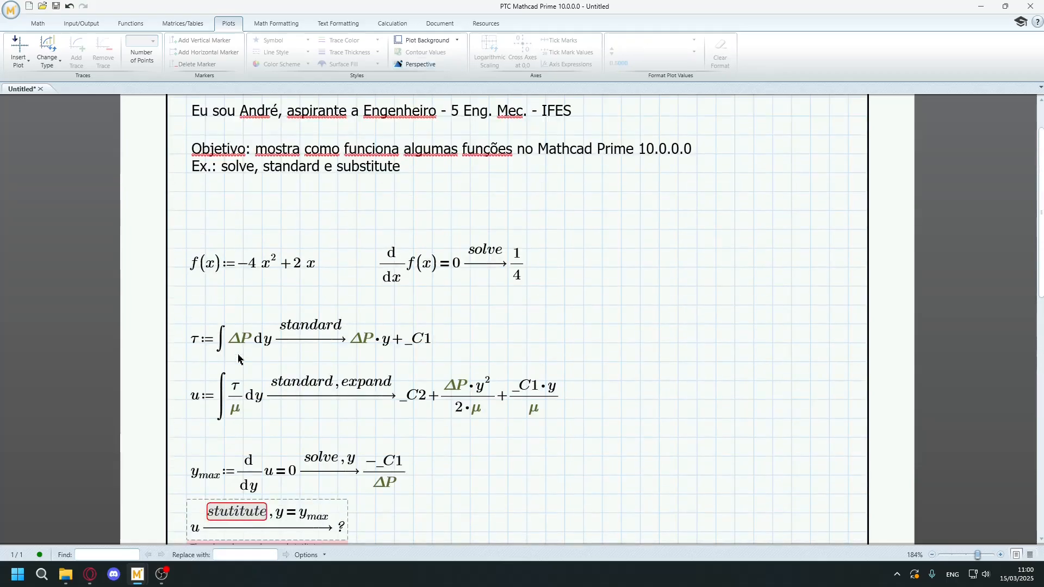
text(substitute)
scroll(390, 490, down, 6)
click(394, 451)
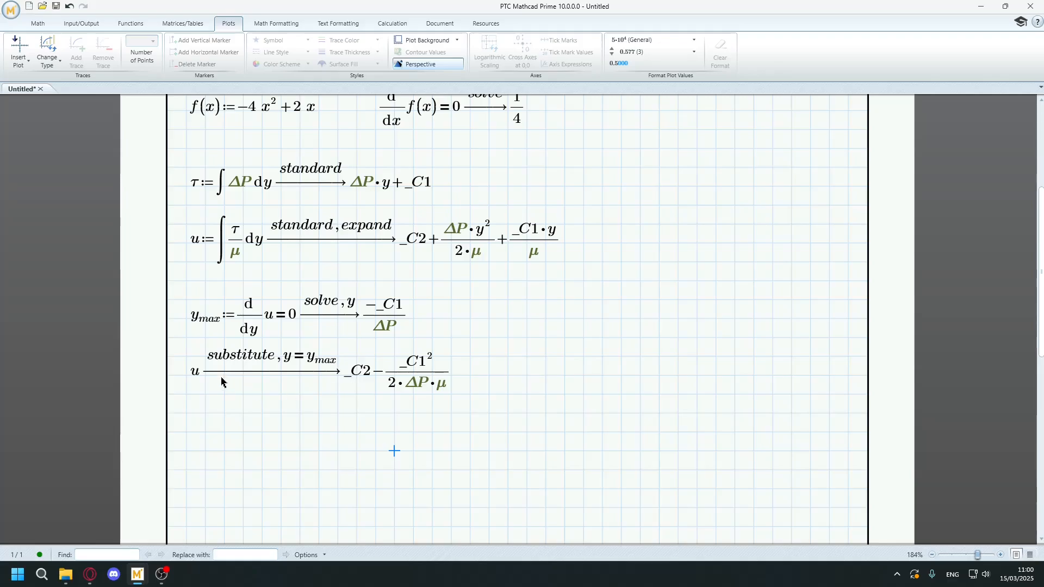
Assign the substituted expression of u to a variable u with the subscript max.
click(221, 383)
click(193, 375)
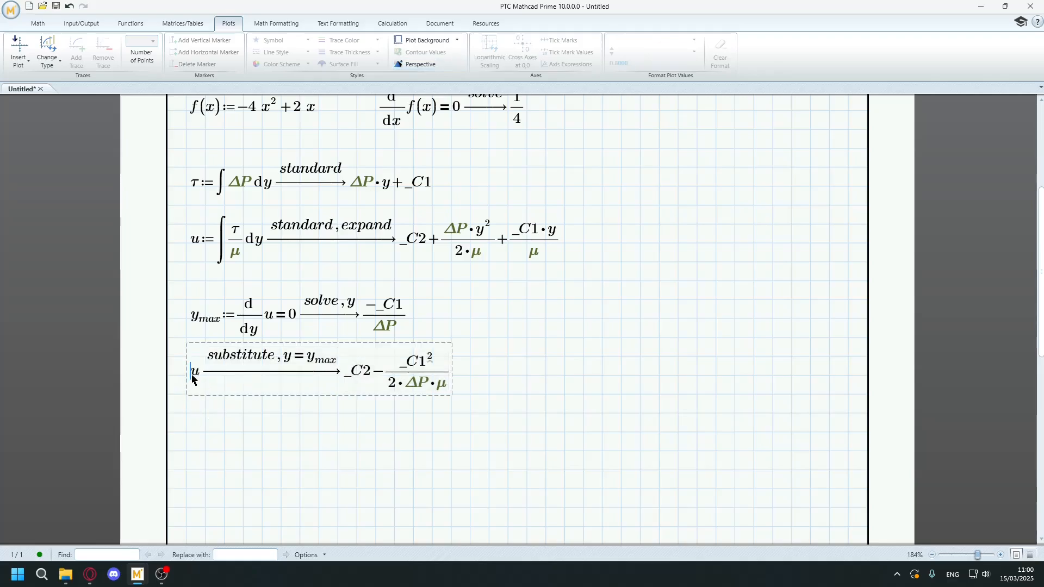
text(u:=)
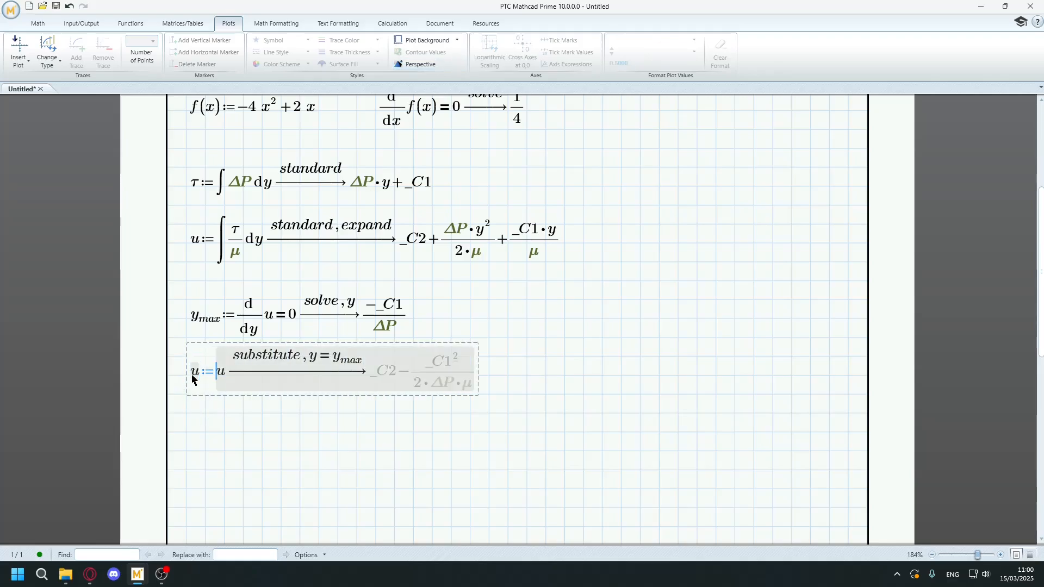
key(Left)
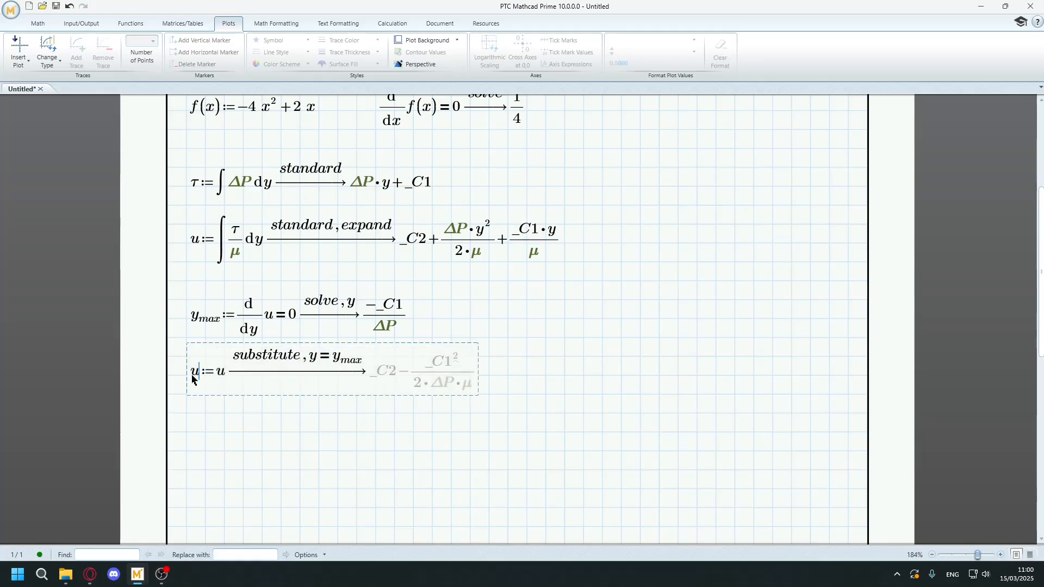
text(.max)
click(209, 435)
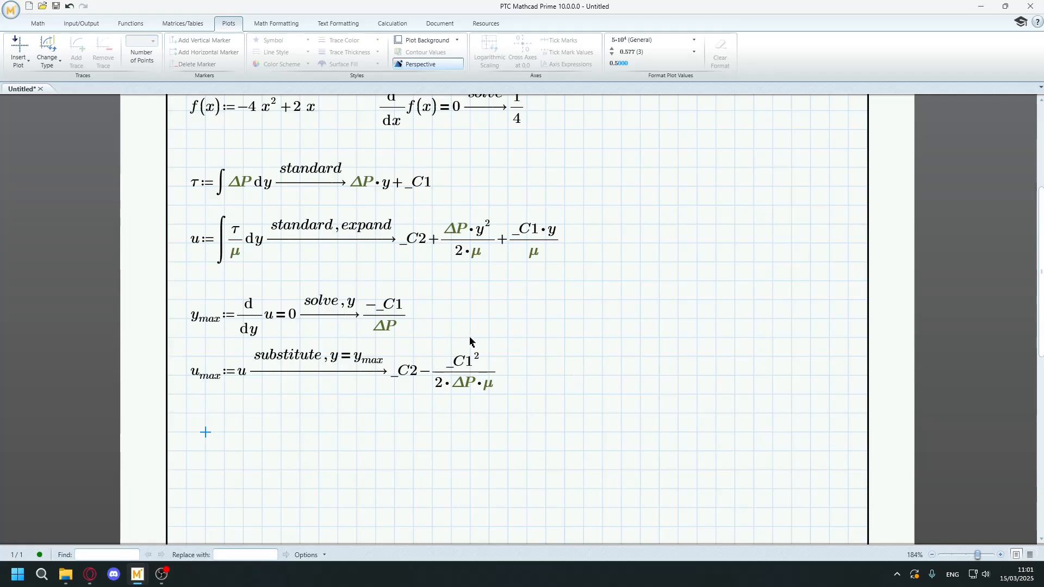
Examine the list of available symbolic operators, keywords and modifiers.
scroll(468, 383, up, 3)
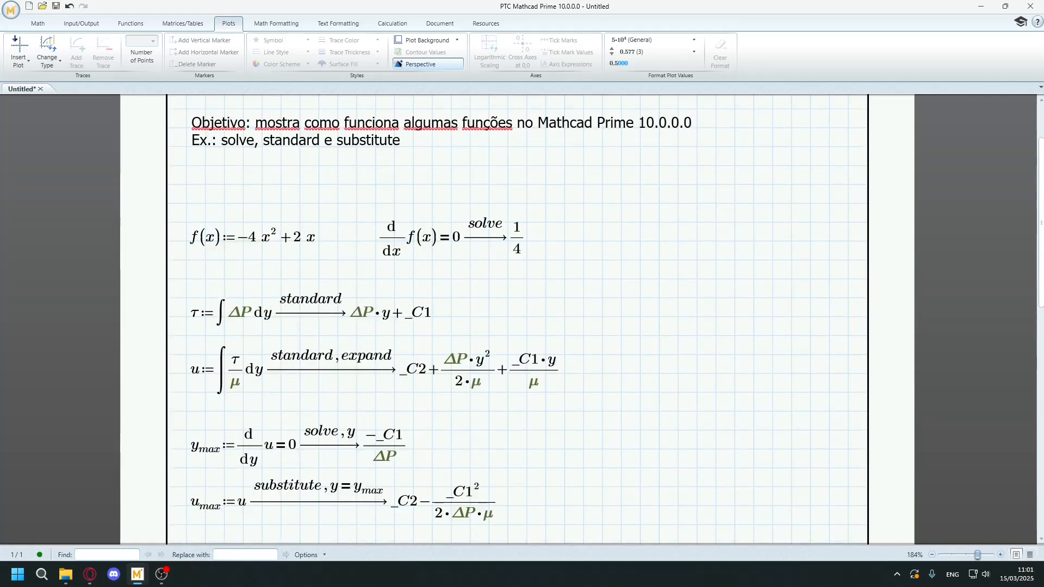
key(alt+Tab)
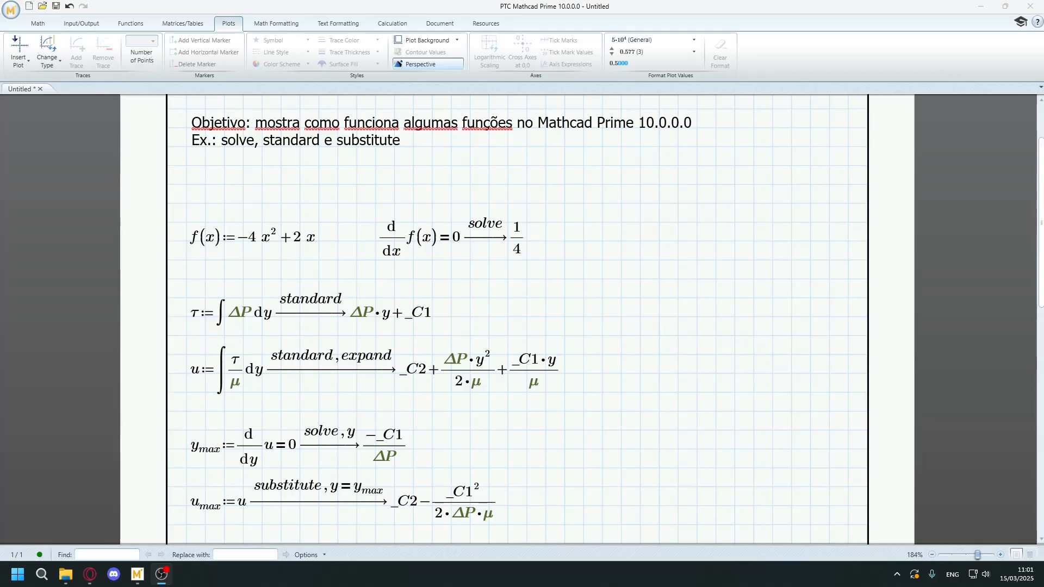
click(39, 23)
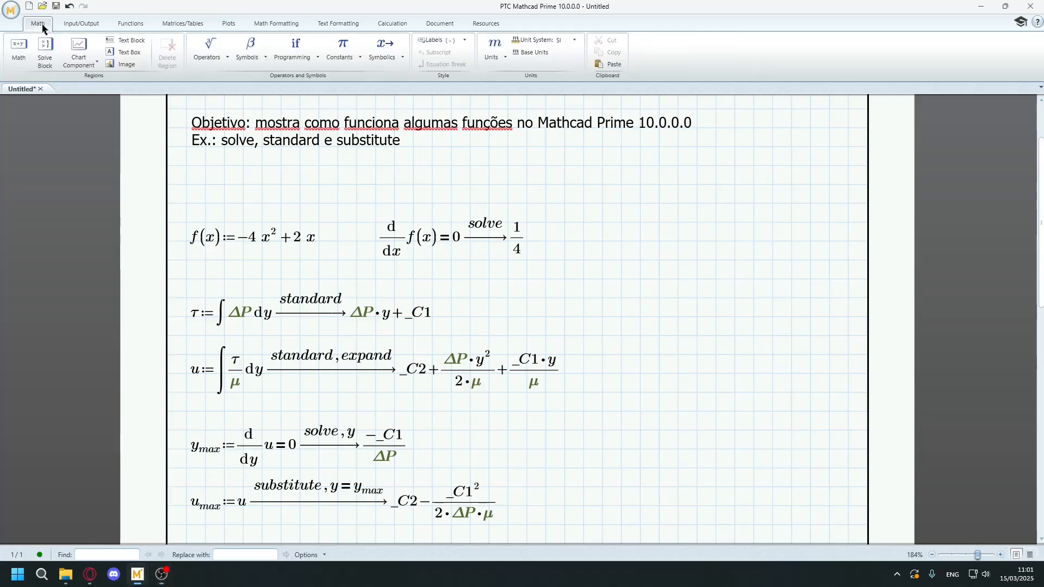
click(378, 58)
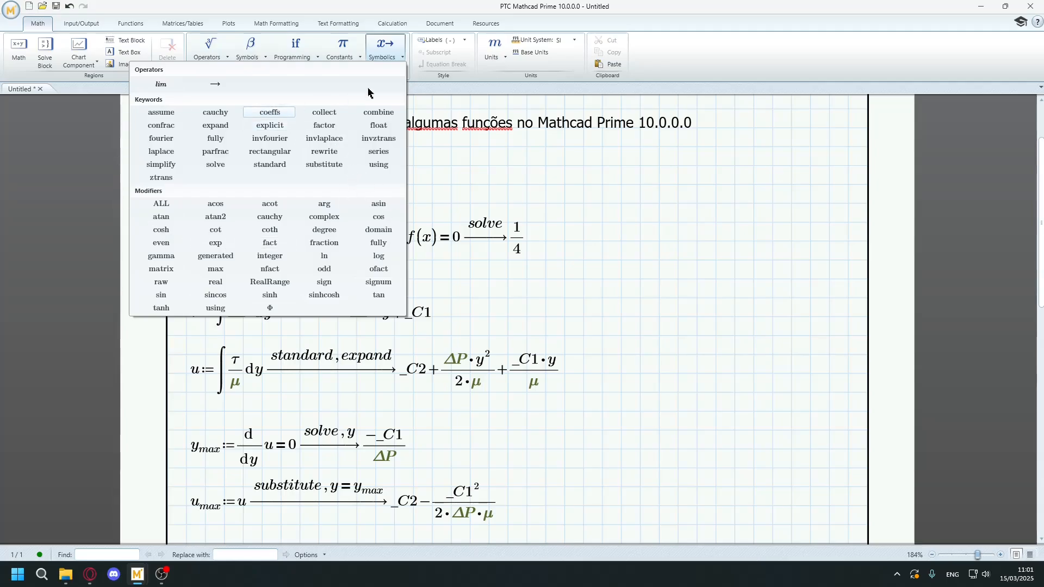
click(392, 59)
scroll(456, 289, down, 1)
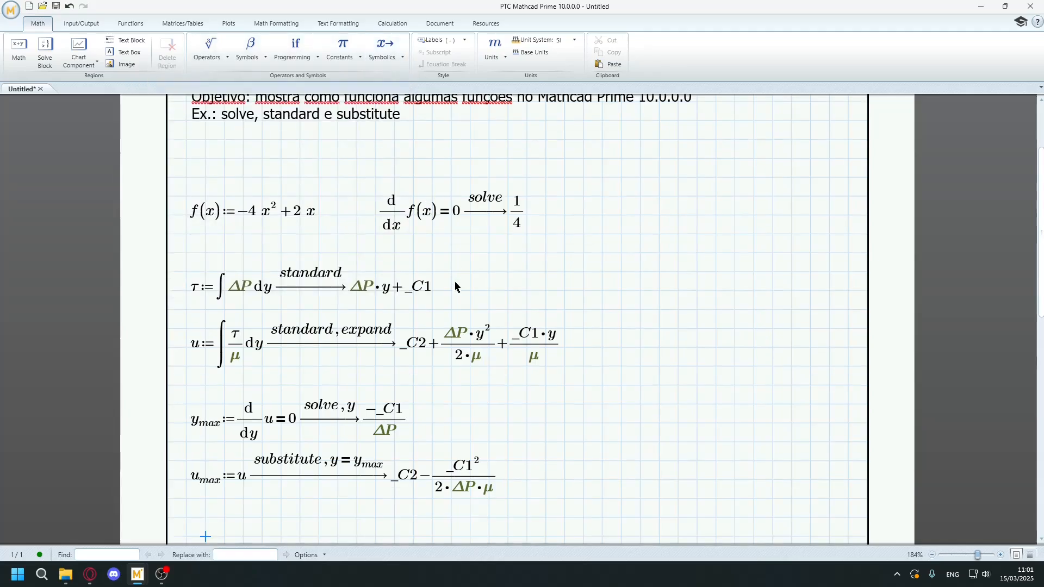